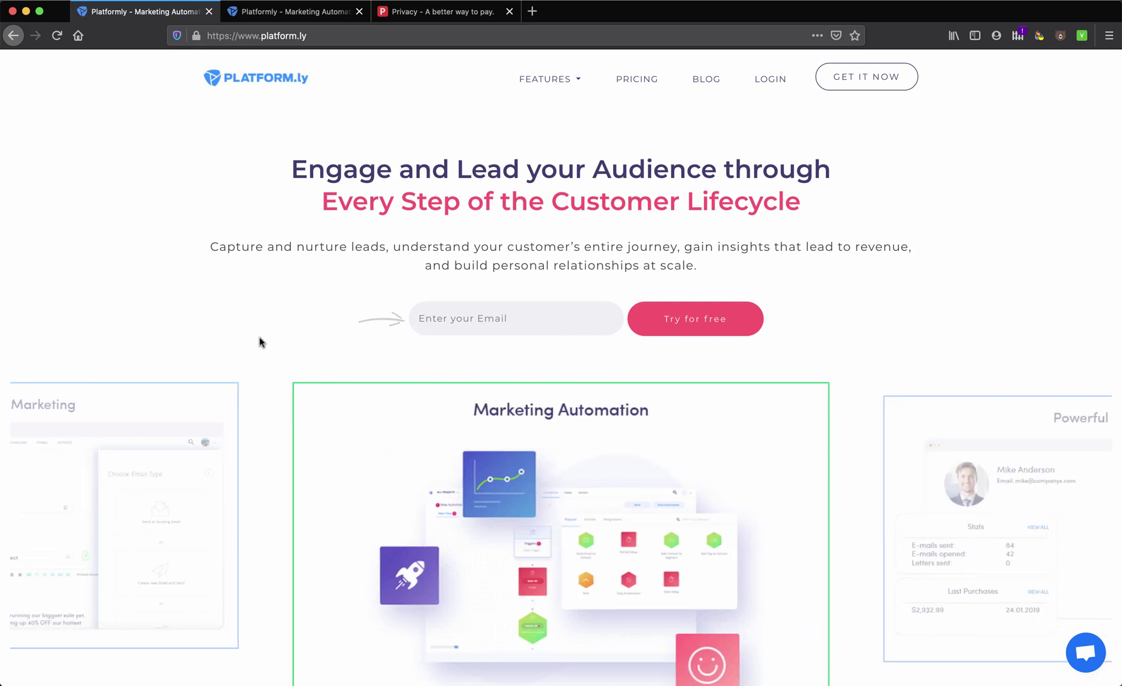
Scroll through the Platformly homepage and open the Integrations feature page
scroll(259, 342, "down", 5)
scroll(259, 343, "down", 4)
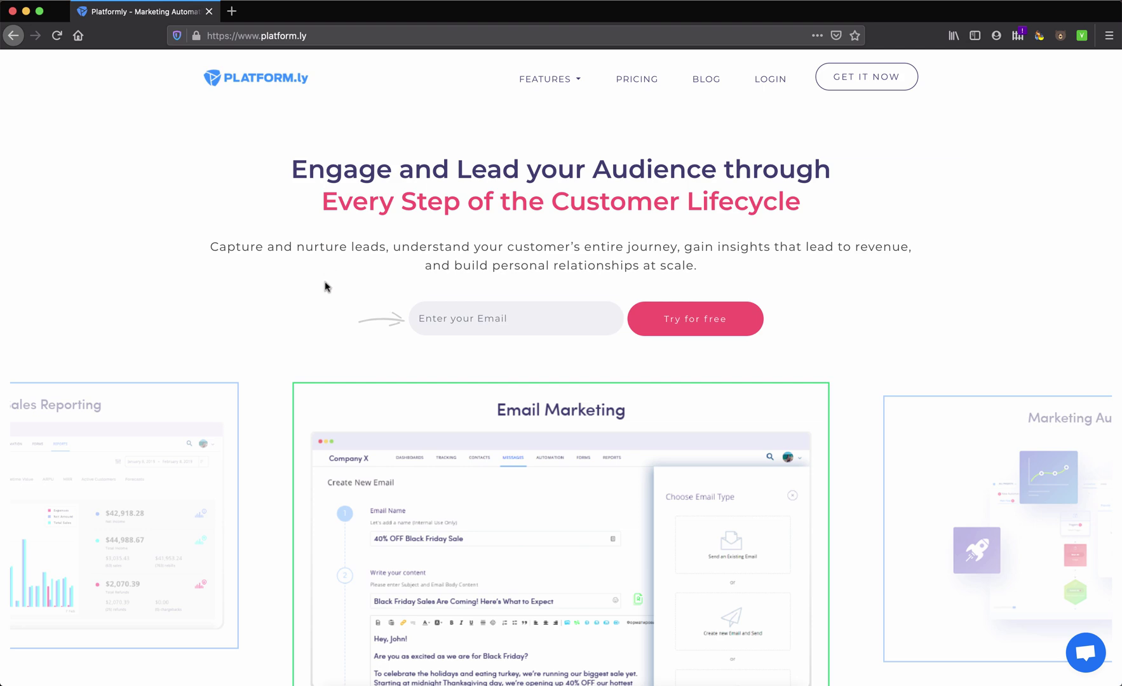
scroll(325, 286, "down", 7)
scroll(326, 286, "down", 9)
scroll(325, 286, "up", 7)
scroll(325, 286, "up", 1)
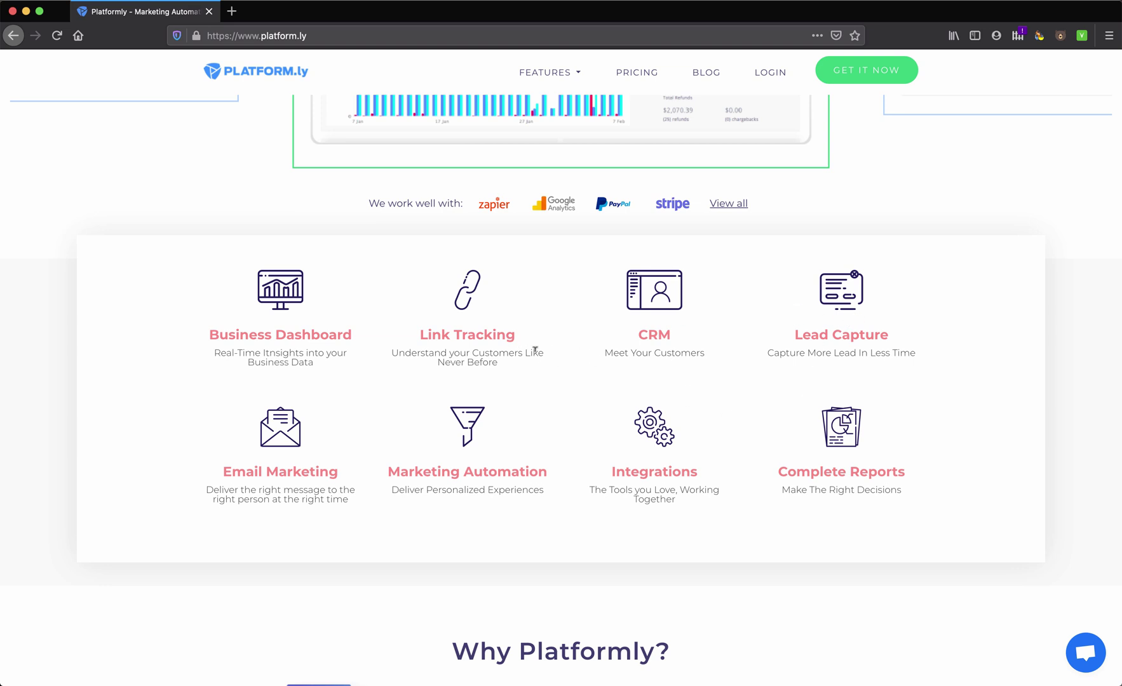
scroll(534, 350, "up", 6)
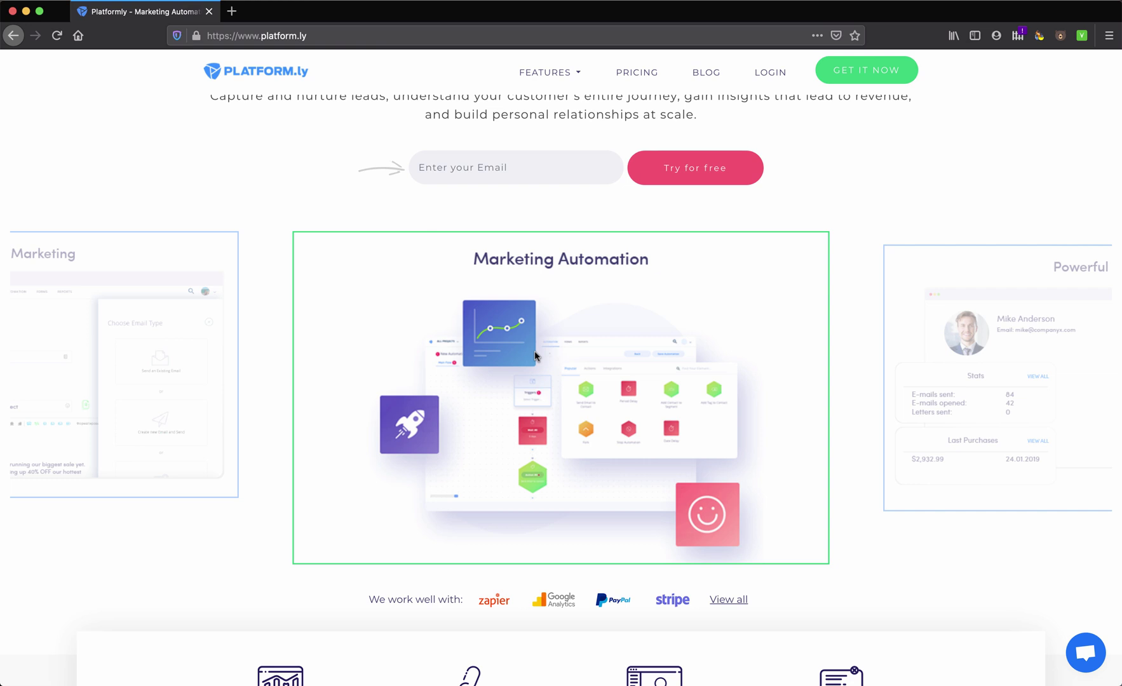
scroll(536, 355, "up", 3)
mouse_move(578, 79)
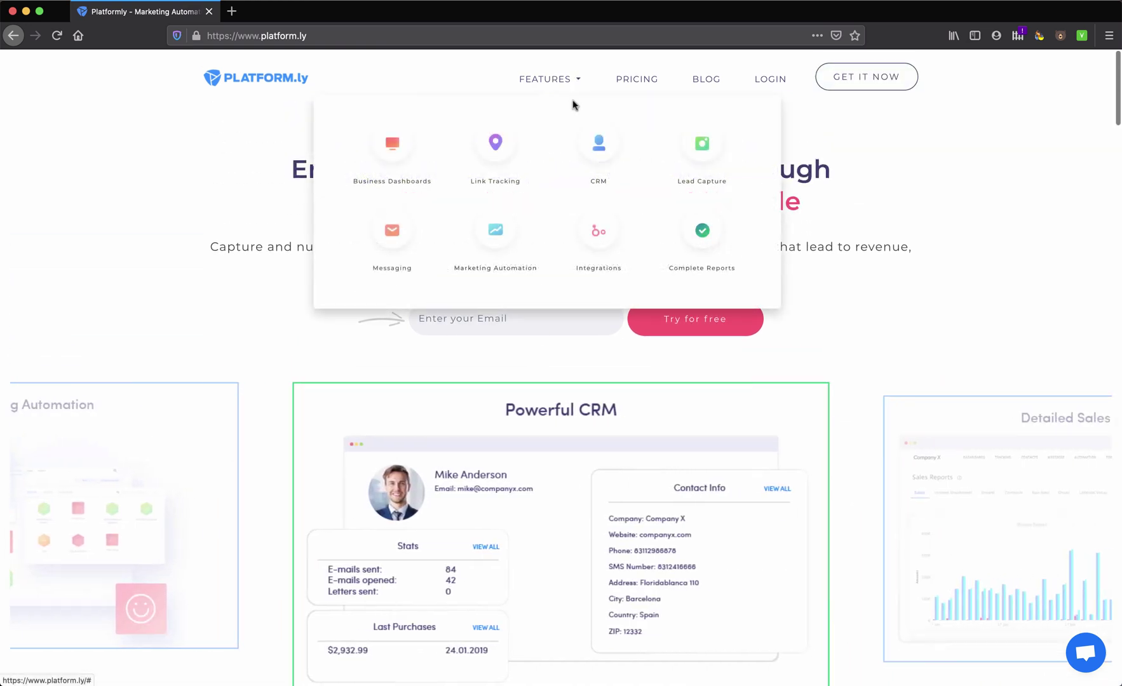
left_click(594, 236)
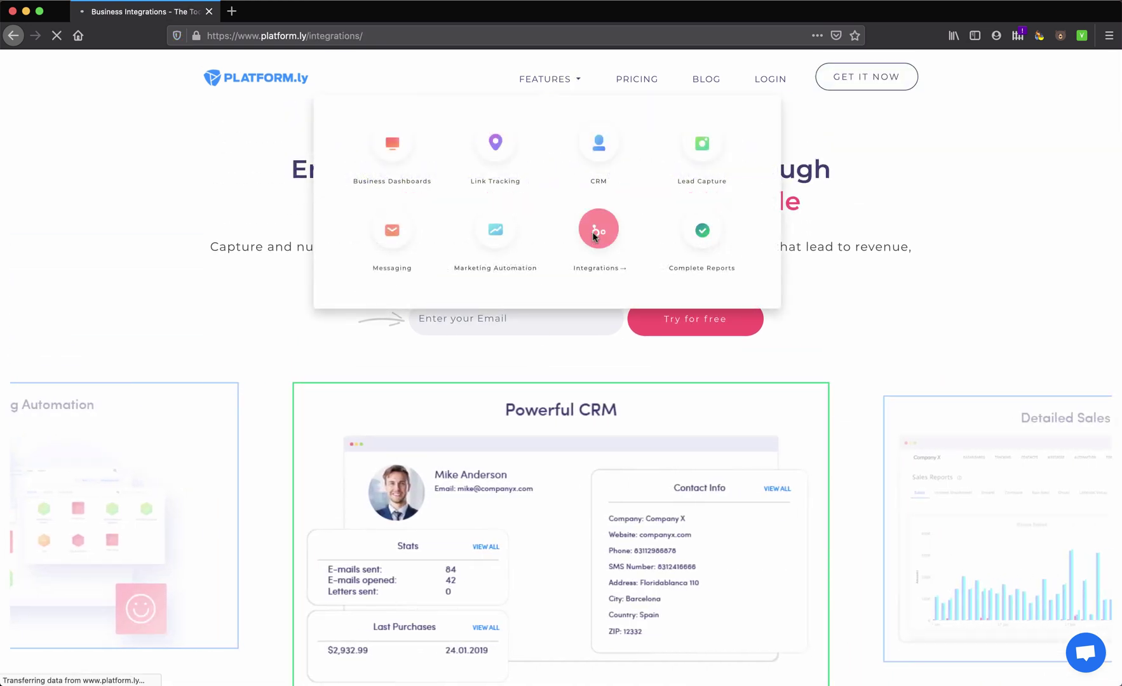
Review the Integrations page, then return to the Platform.ly homepage
scroll(498, 346, "down", 3)
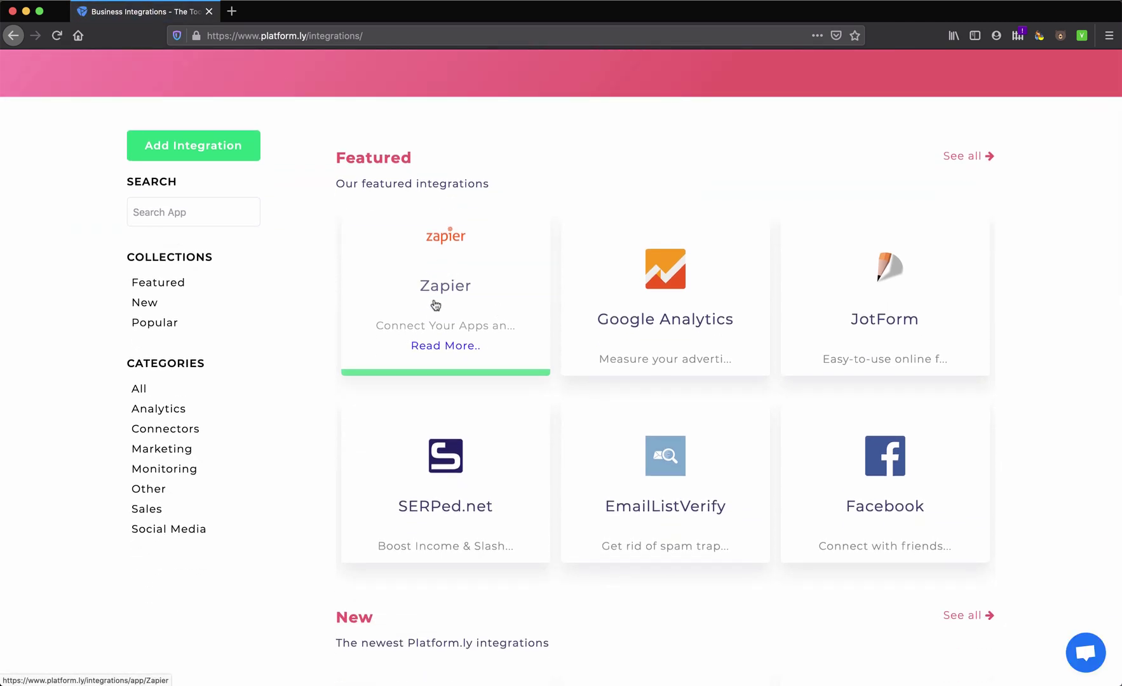
scroll(368, 401, "down", 5)
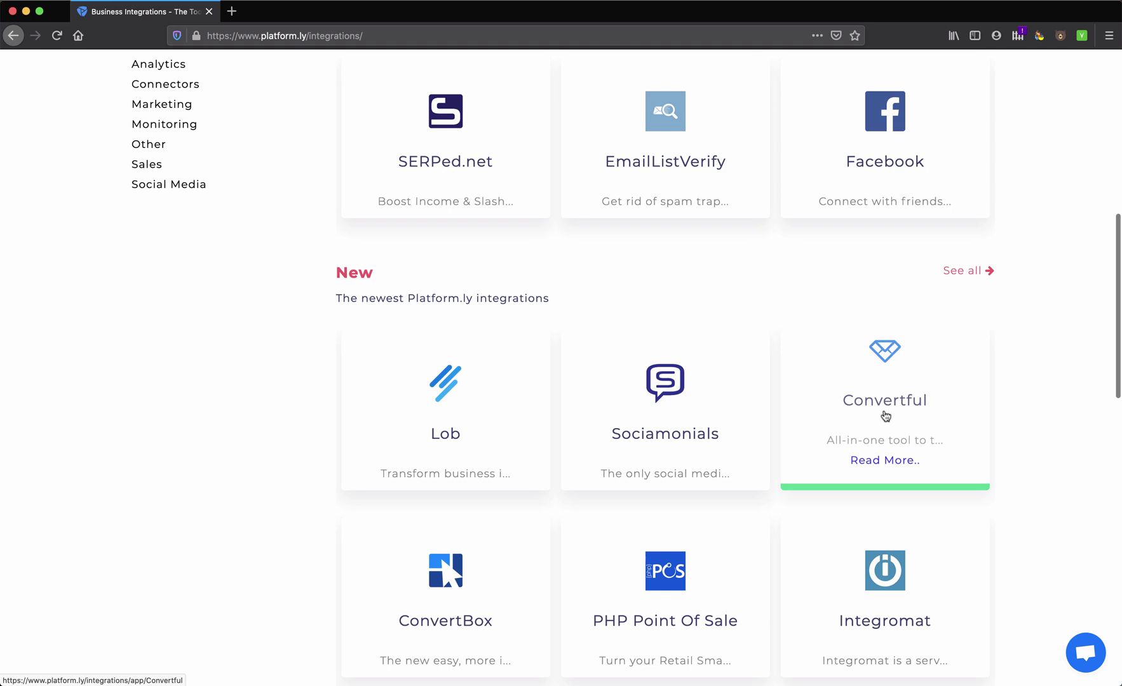
scroll(885, 416, "down", 2)
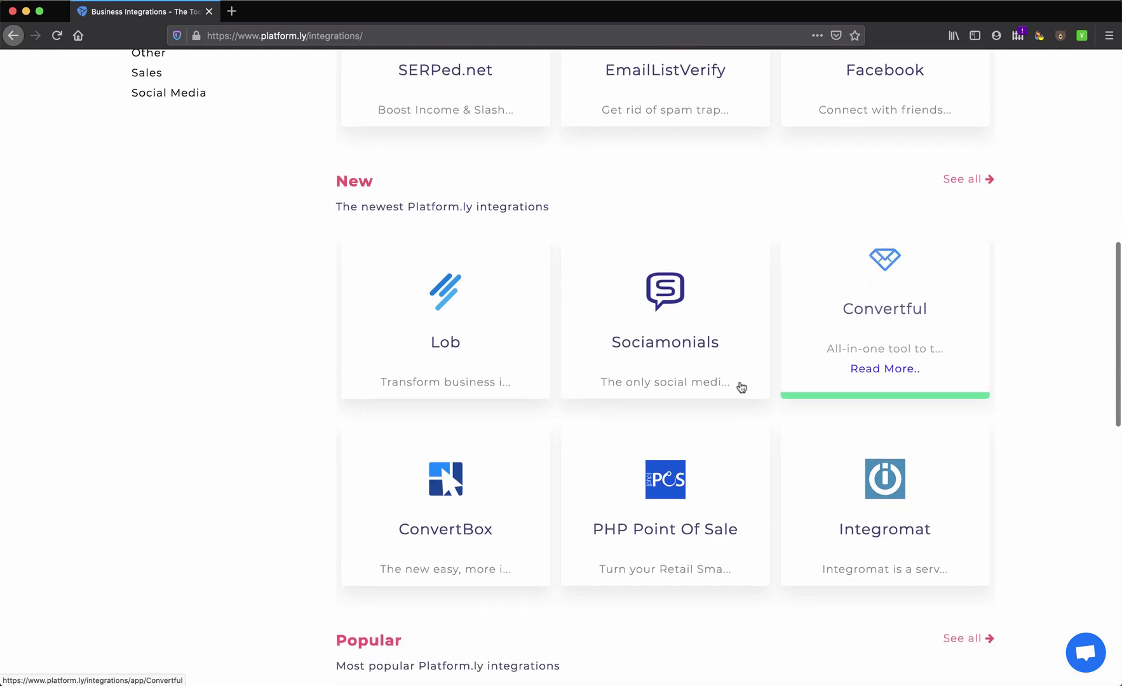
scroll(475, 519, "down", 4)
scroll(473, 519, "down", 8)
scroll(473, 520, "up", 7)
scroll(474, 520, "up", 15)
left_click(175, 78)
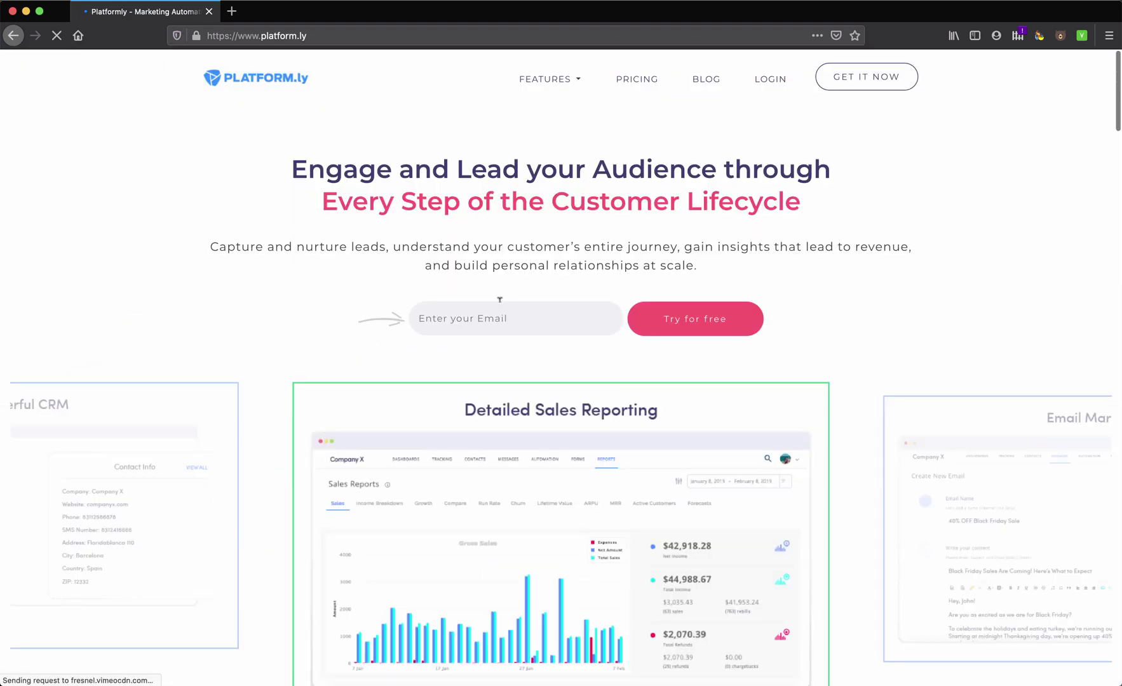
Enter an email and preview pricing at 1,000 contacts with the Growth package
left_click(475, 318)
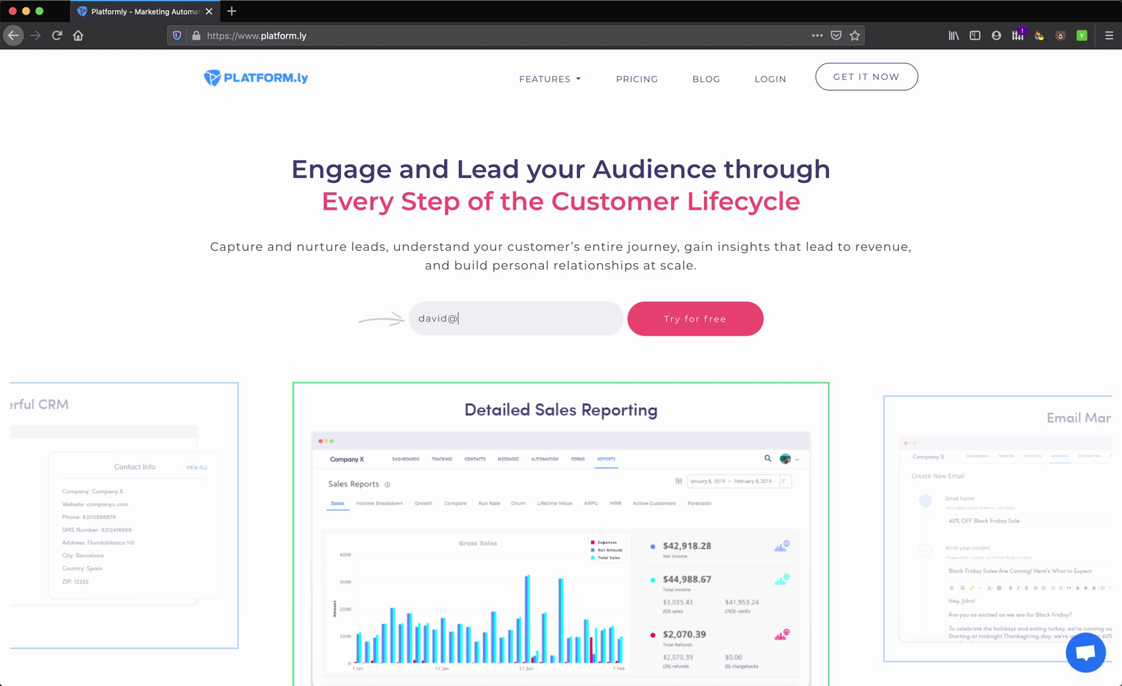
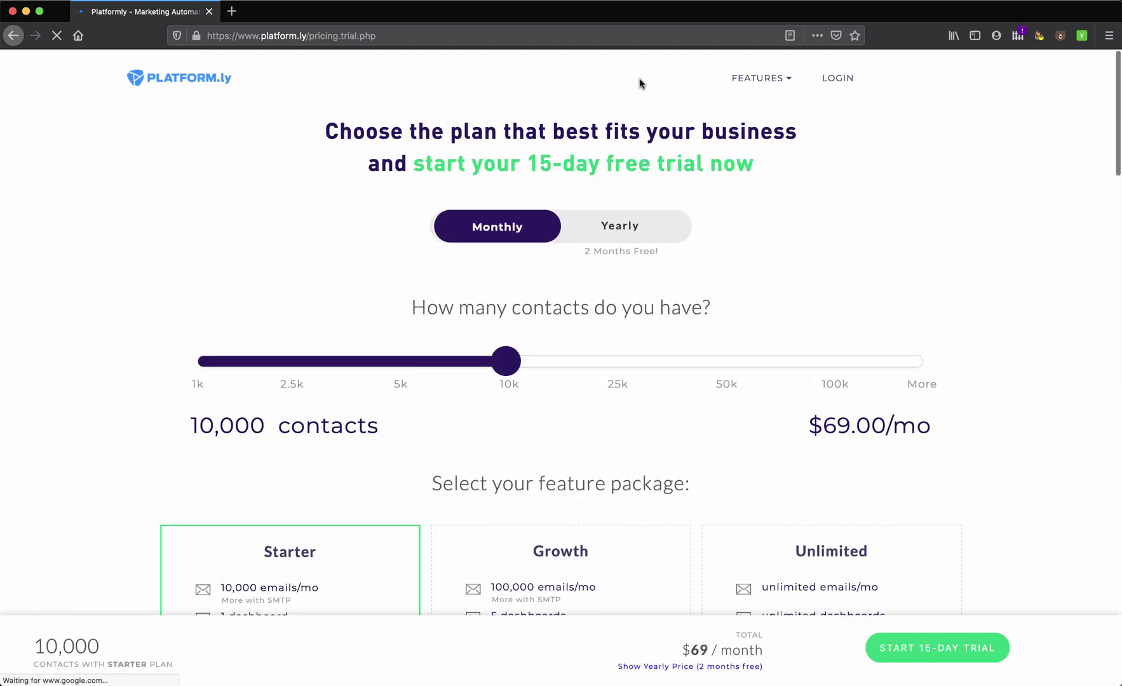
scroll(391, 336, "down", 5)
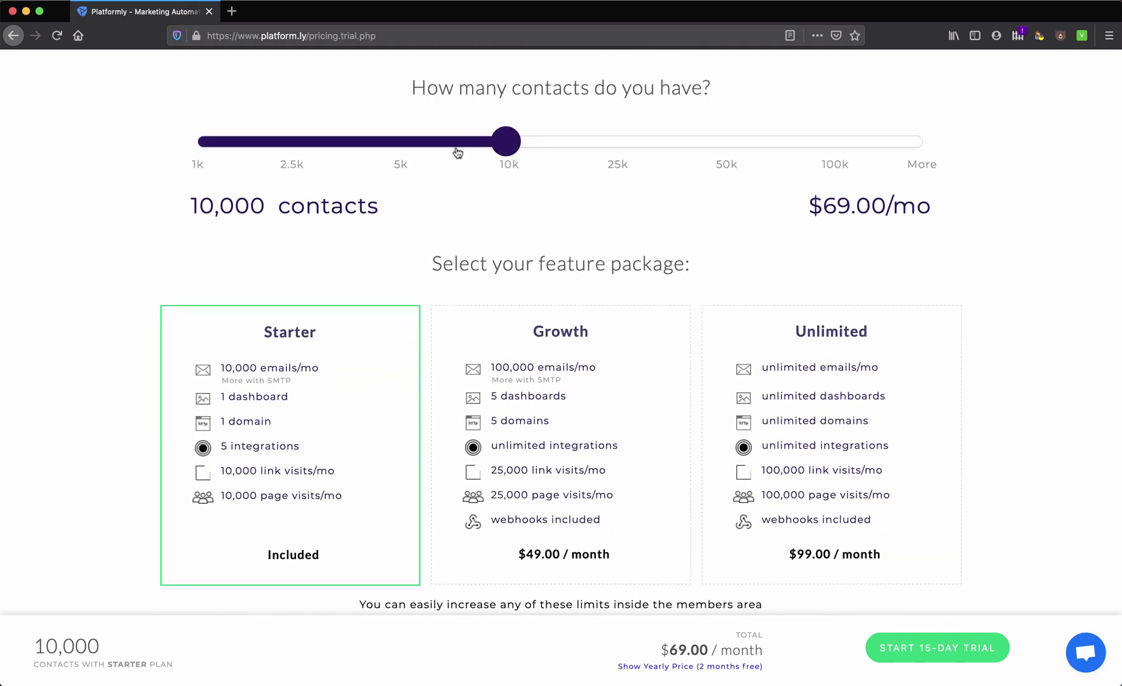
left_click(259, 146)
left_click(201, 147)
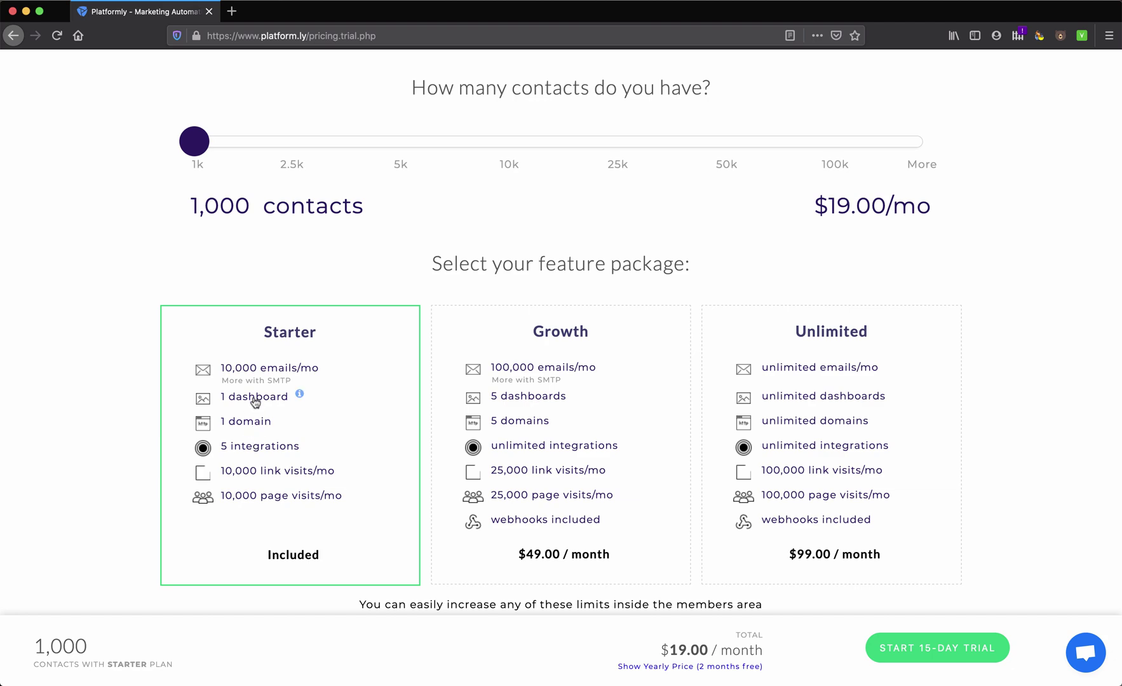
left_click(544, 441)
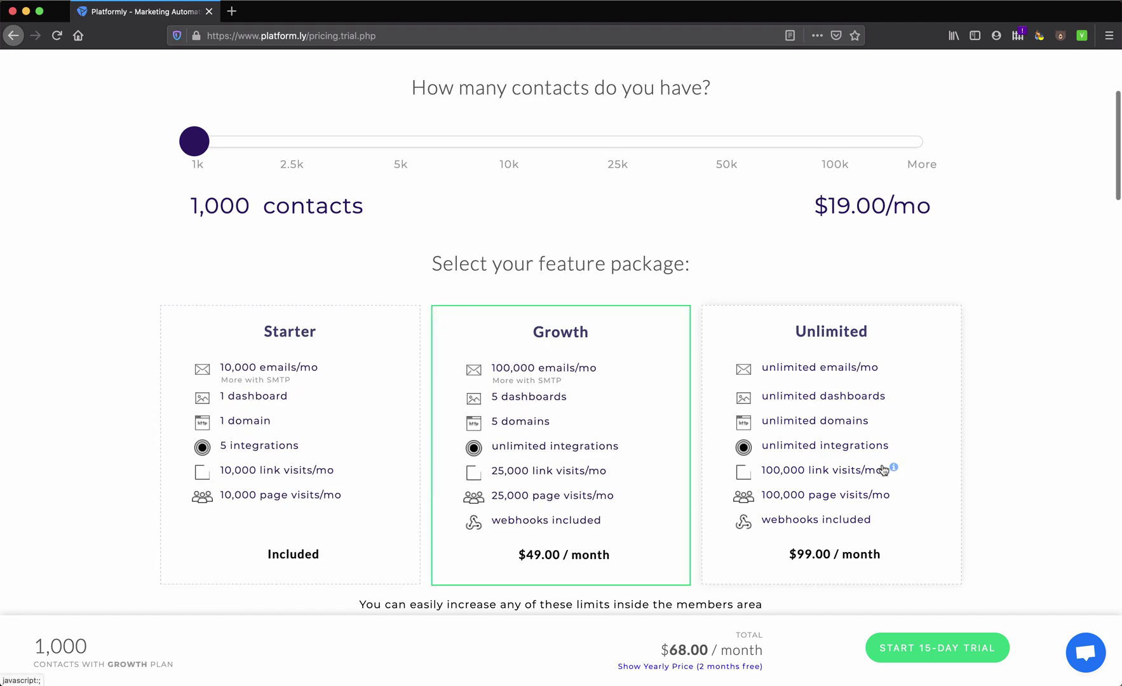
Review the Sales Reporting feature description, then go back to the homepage
scroll(883, 467, "down", 5)
scroll(689, 414, "down", 2)
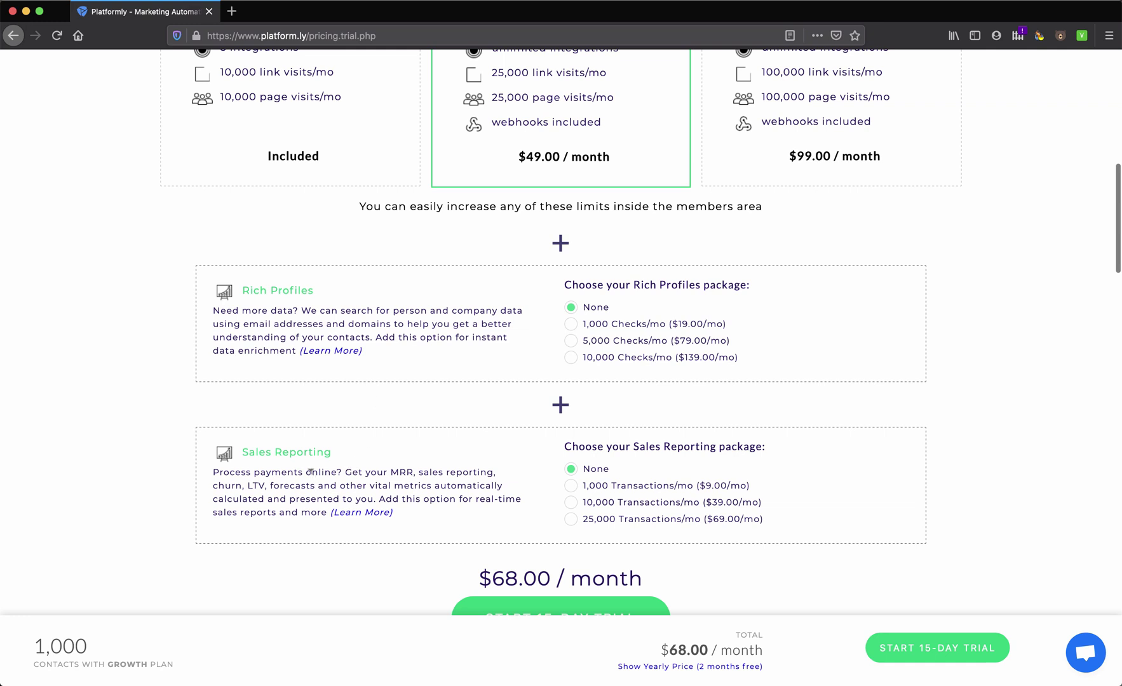
left_click_drag(311, 472, 357, 484)
left_click(400, 496)
scroll(401, 499, "down", 5)
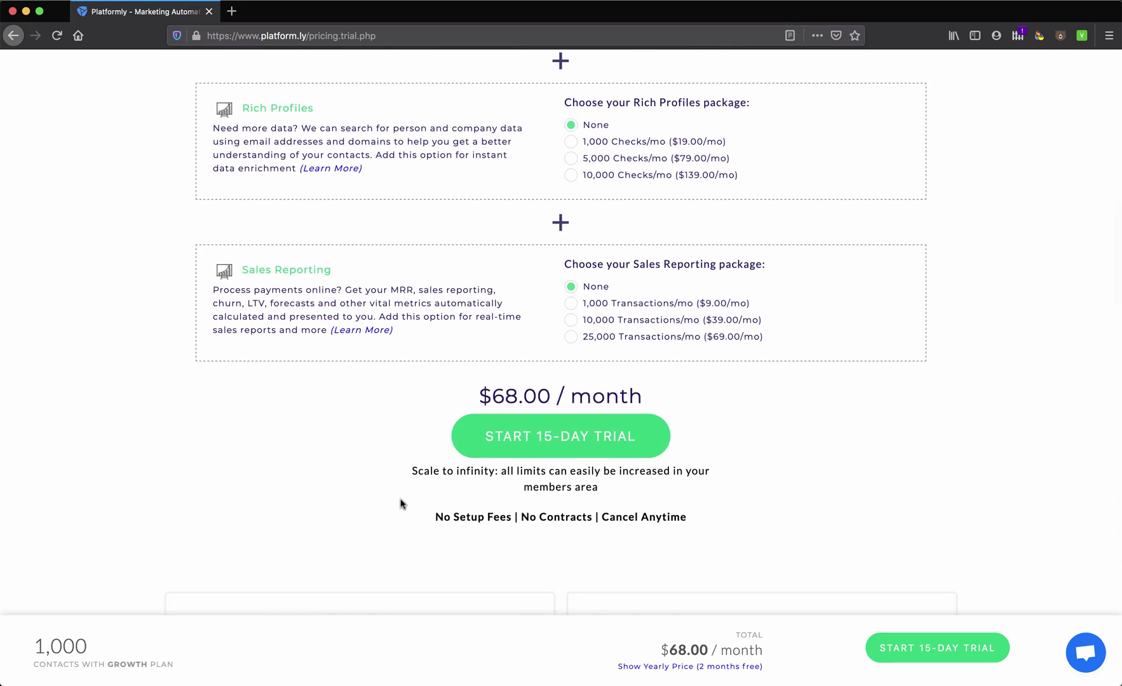
scroll(400, 504, "up", 15)
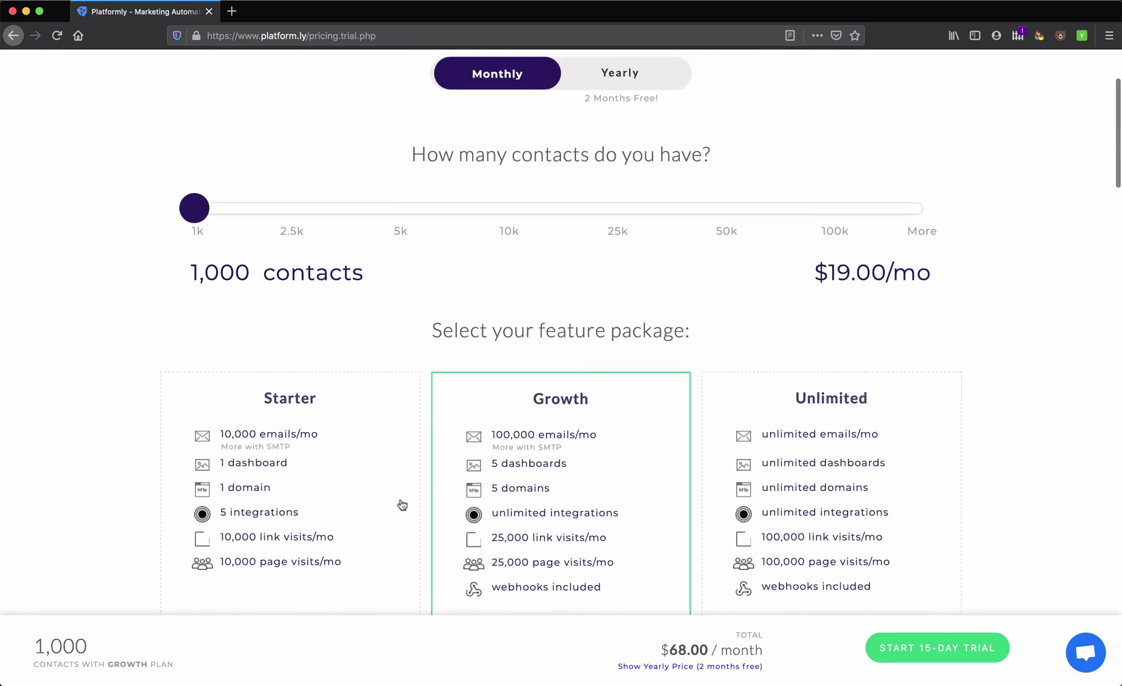
left_click(166, 81)
Enter the email address and submit it to try Platformly free
left_click(419, 319)
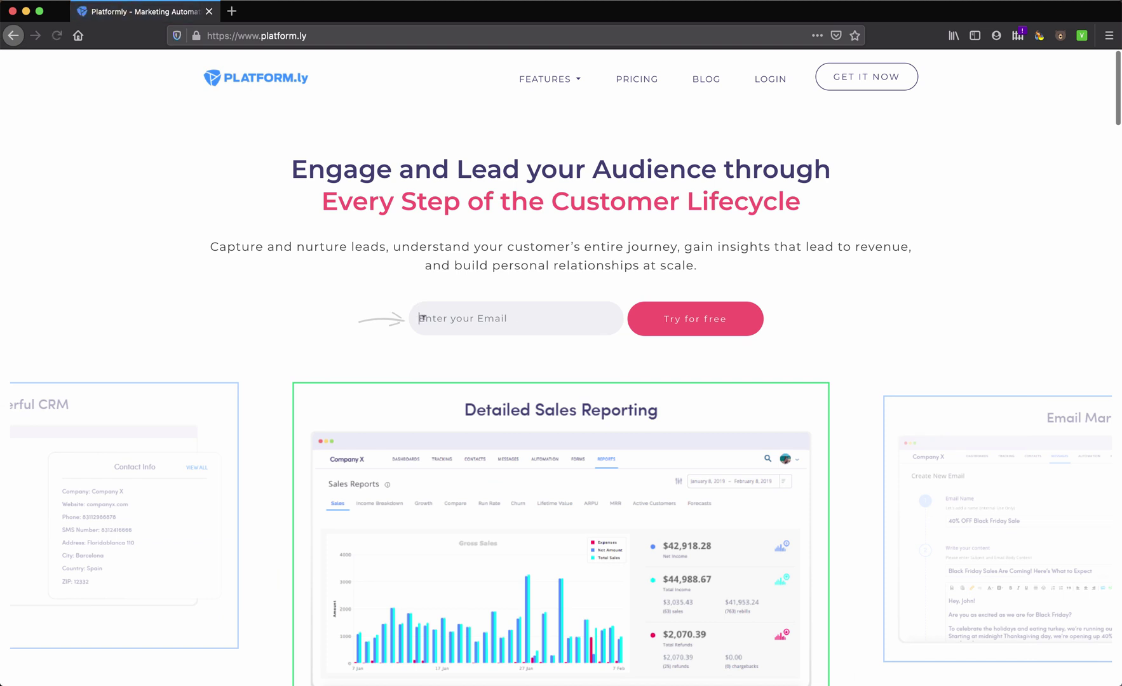
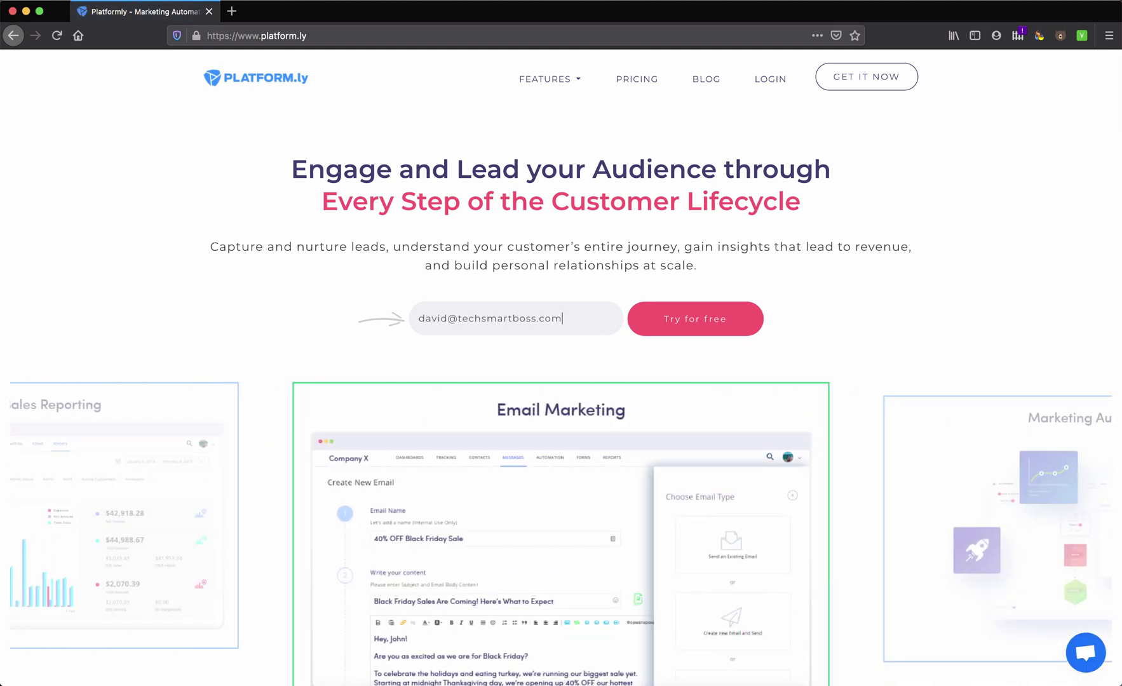
left_click(693, 322)
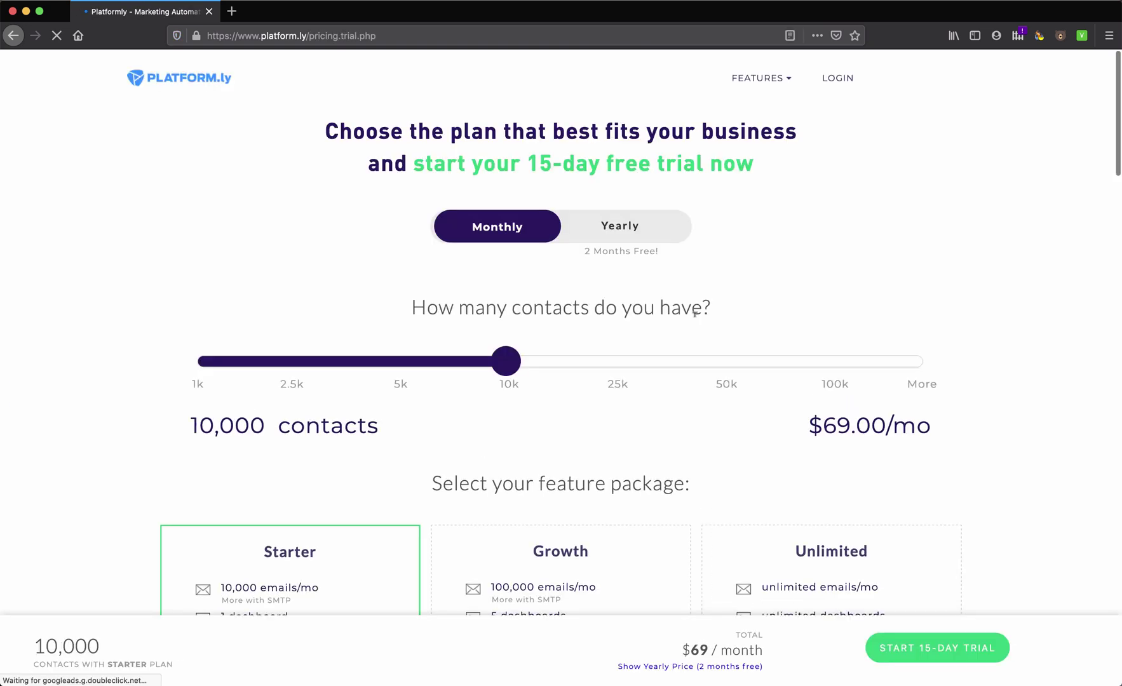
Set 1,000 contacts on the Starter plan at $19.00/month and start the 15-day trial
scroll(485, 444, "down", 4)
left_click(210, 218)
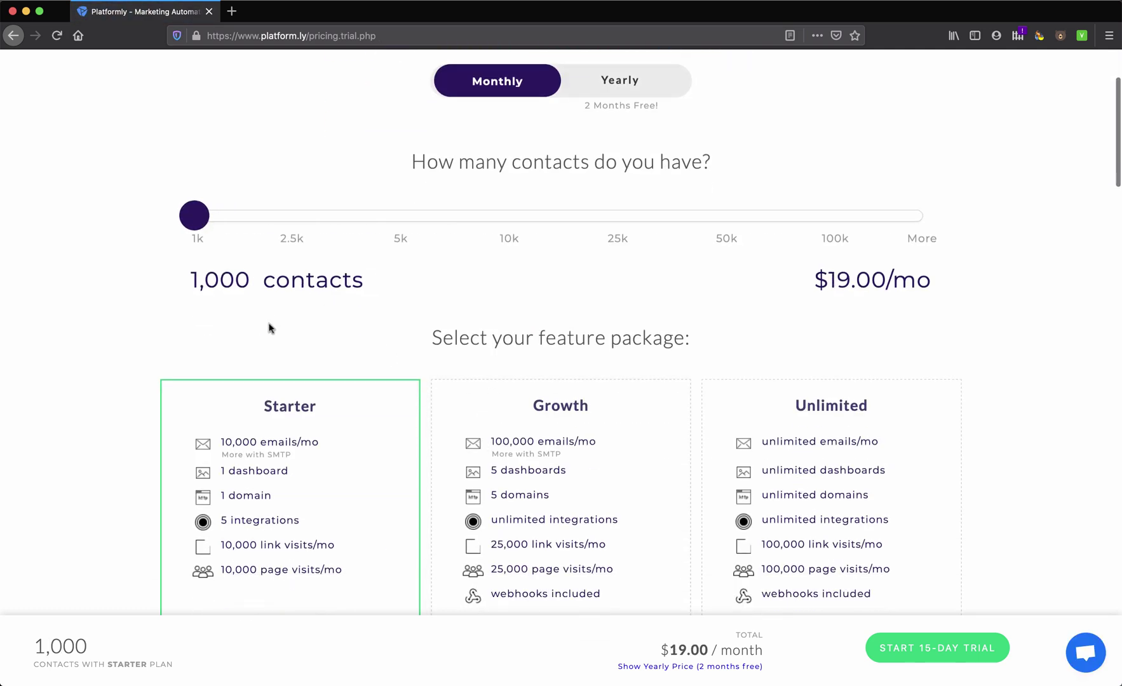
scroll(269, 325, "down", 5)
scroll(275, 451, "down", 5)
scroll(271, 443, "down", 3)
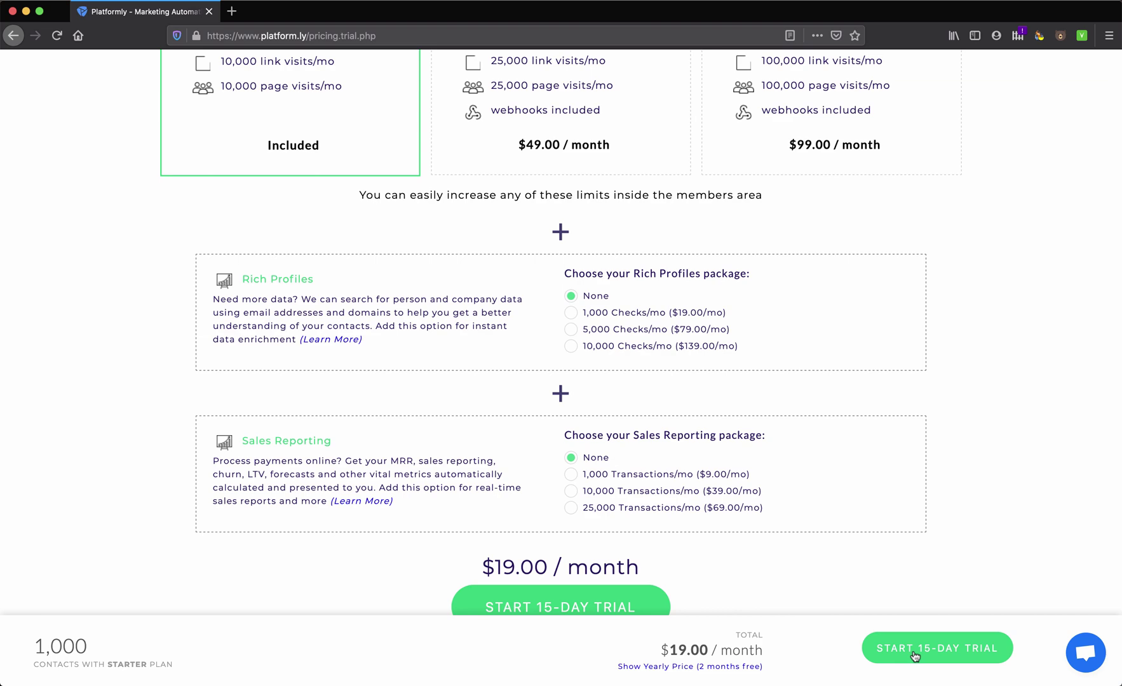
scroll(906, 458, "up", 5)
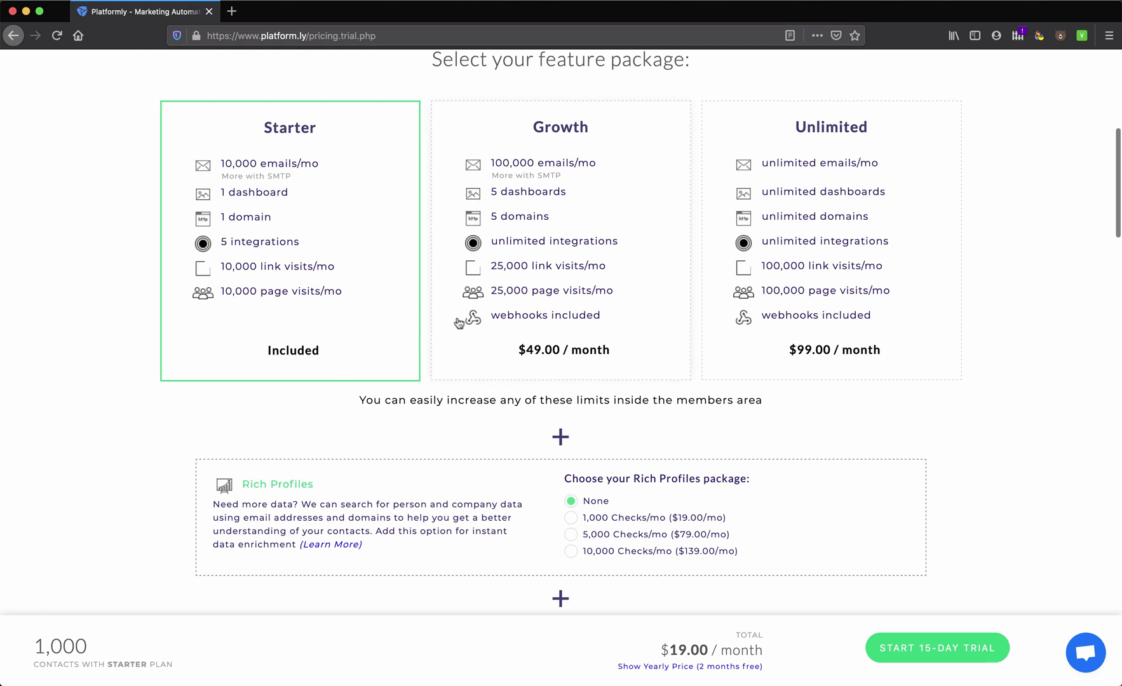
mouse_move(587, 329)
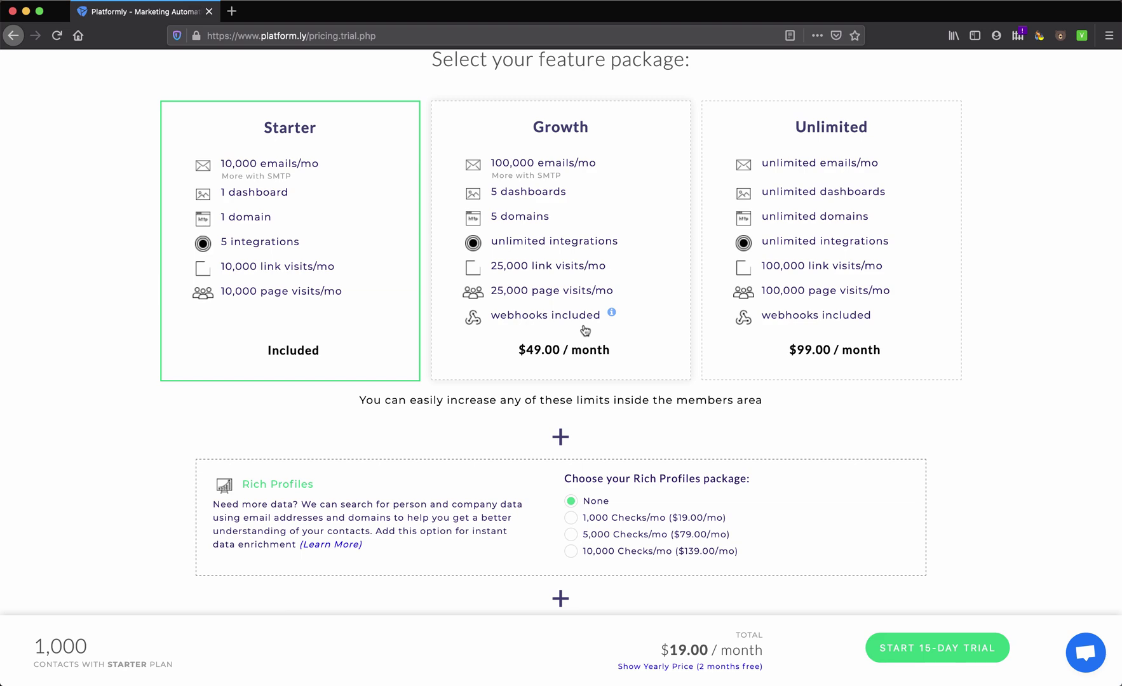
scroll(585, 329, "down", 1)
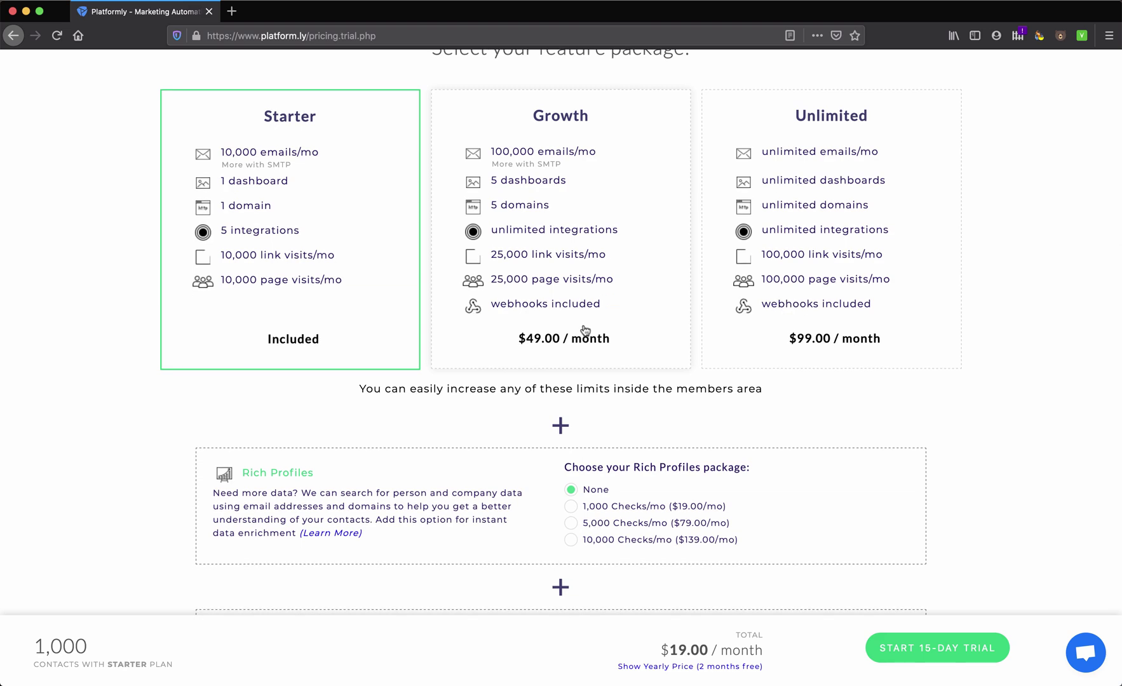
scroll(585, 330, "down", 5)
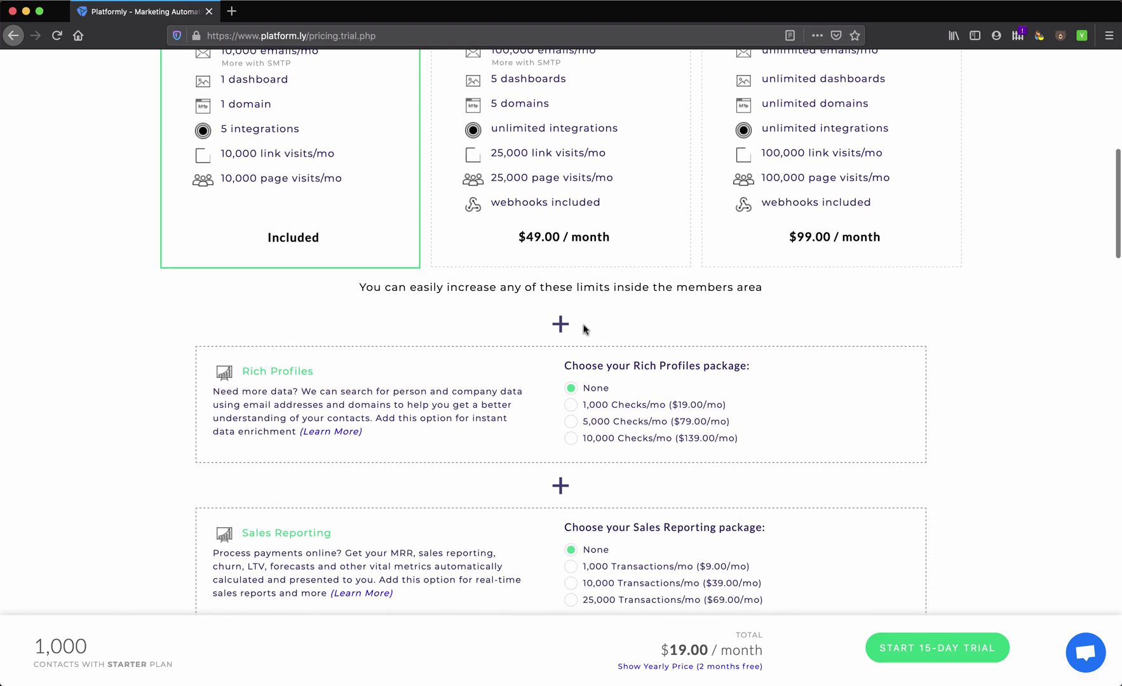
left_click(956, 648)
Enter first and last name, accept the terms, then submit the country and ZIP code
left_click(486, 239)
key("Tab")
key("Tab")
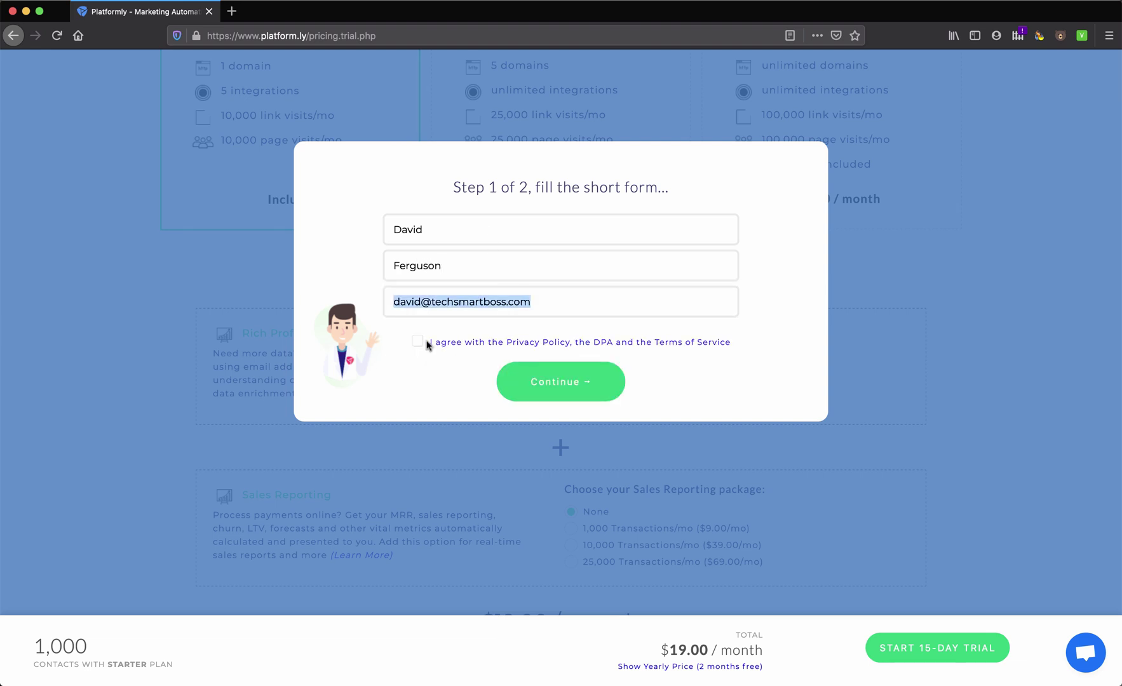
left_click(419, 342)
left_click(549, 383)
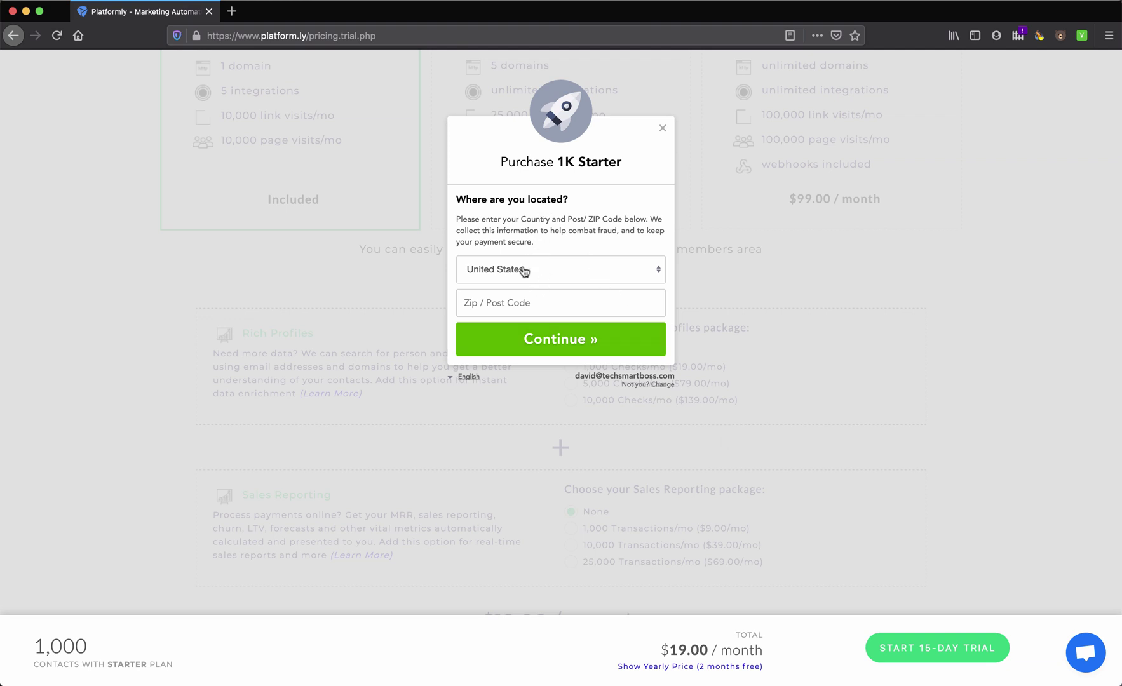
type("201")
left_click(549, 340)
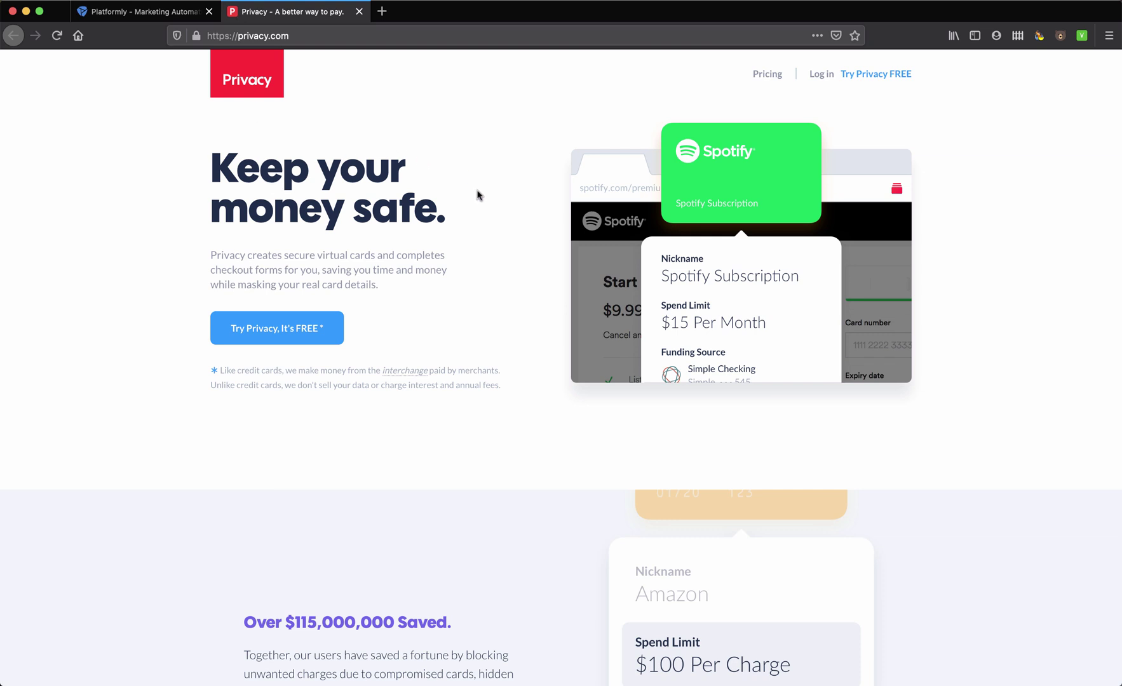
Return to the Purchase 1K Starter dialog and pay by card
left_click(145, 16)
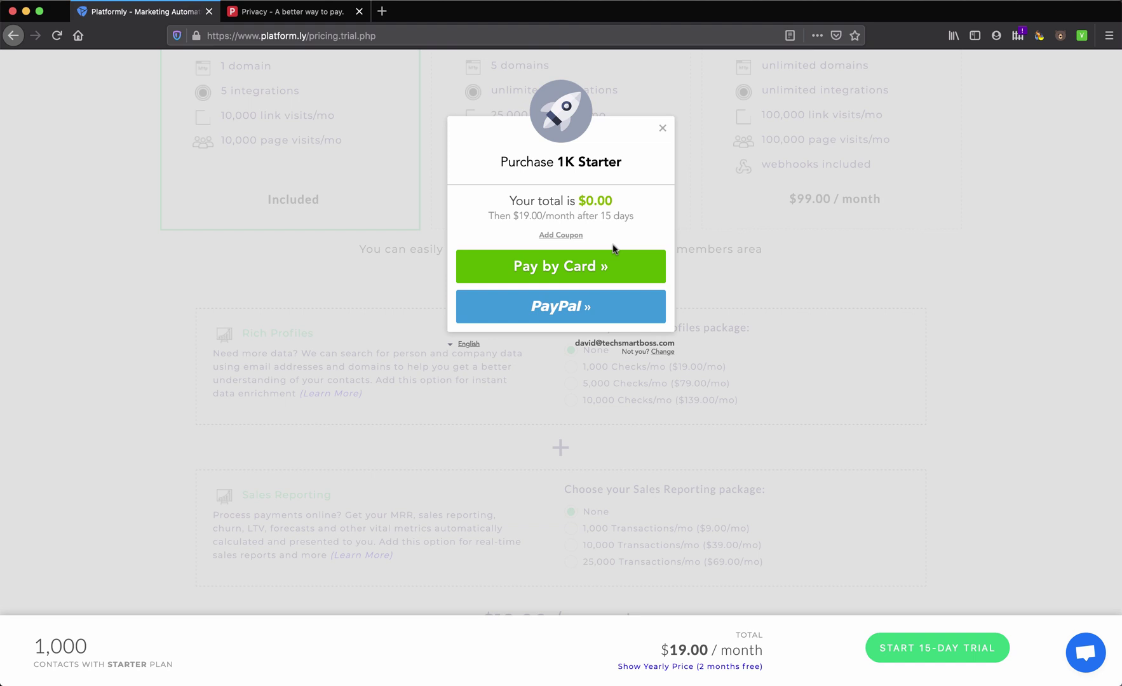
left_click(614, 253)
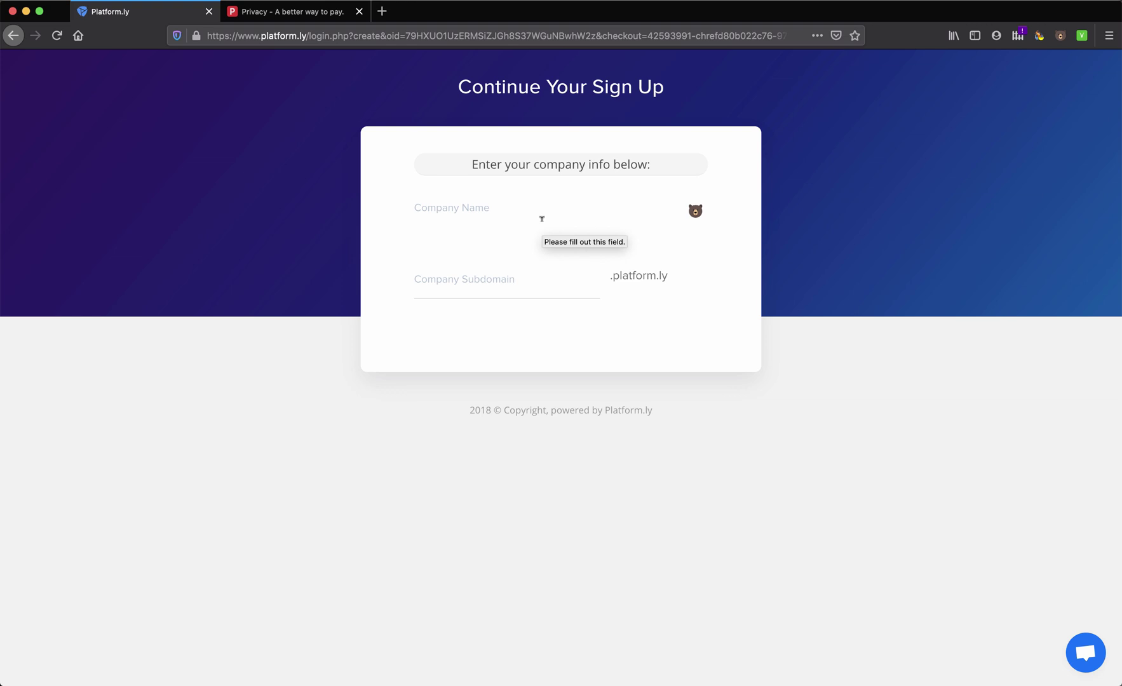
Enter company name 'Tech Smart Boss' and company subdomain 'techsmartboss'
left_click(542, 219)
type("Tech Smart Boss")
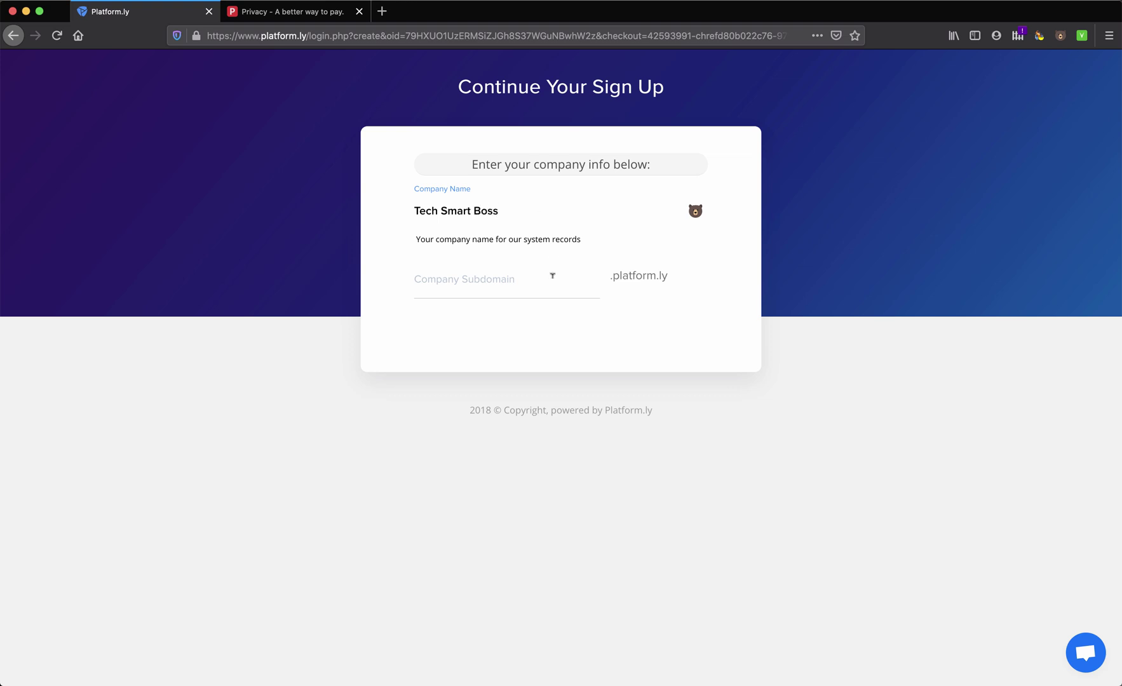
left_click(536, 282)
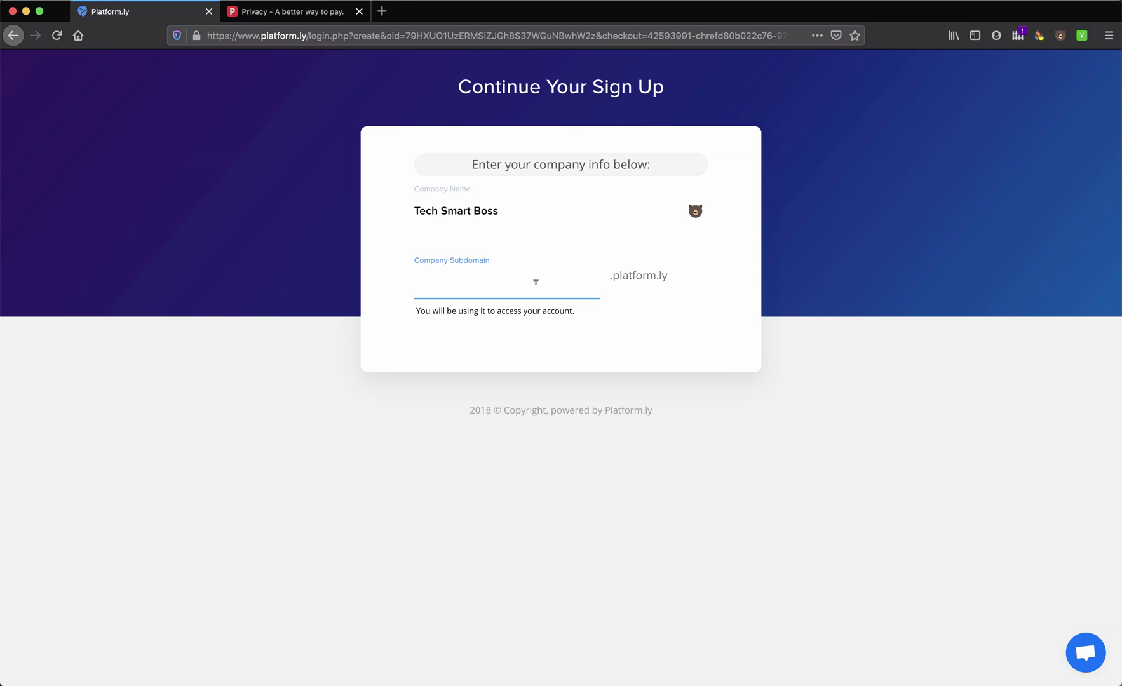
type("techsmartboss")
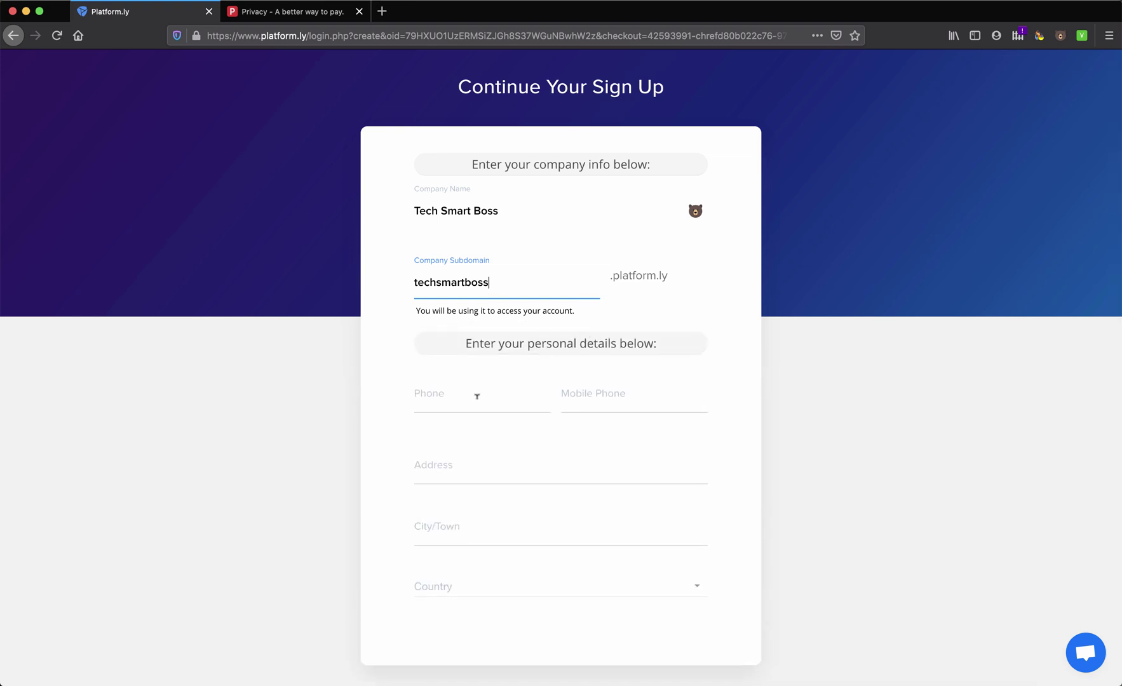
Fill in the phone number and address contact fields
left_click(478, 399)
scroll(483, 473, "down", 2)
left_click(459, 405)
left_click(479, 336)
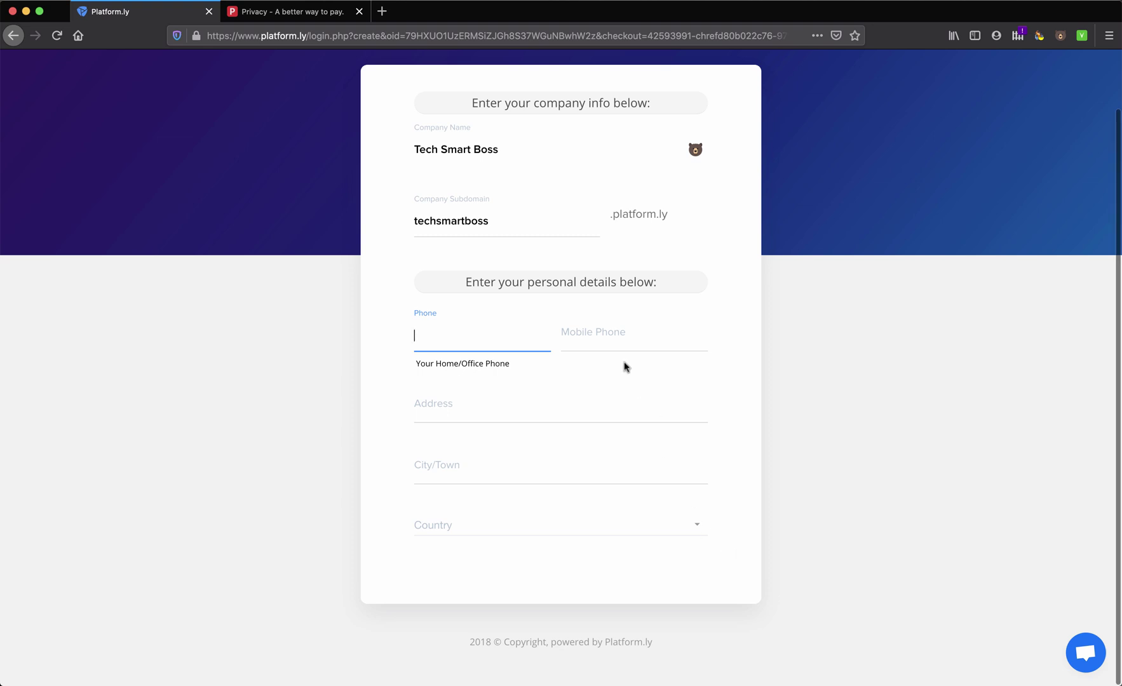
scroll(623, 366, "up", 2)
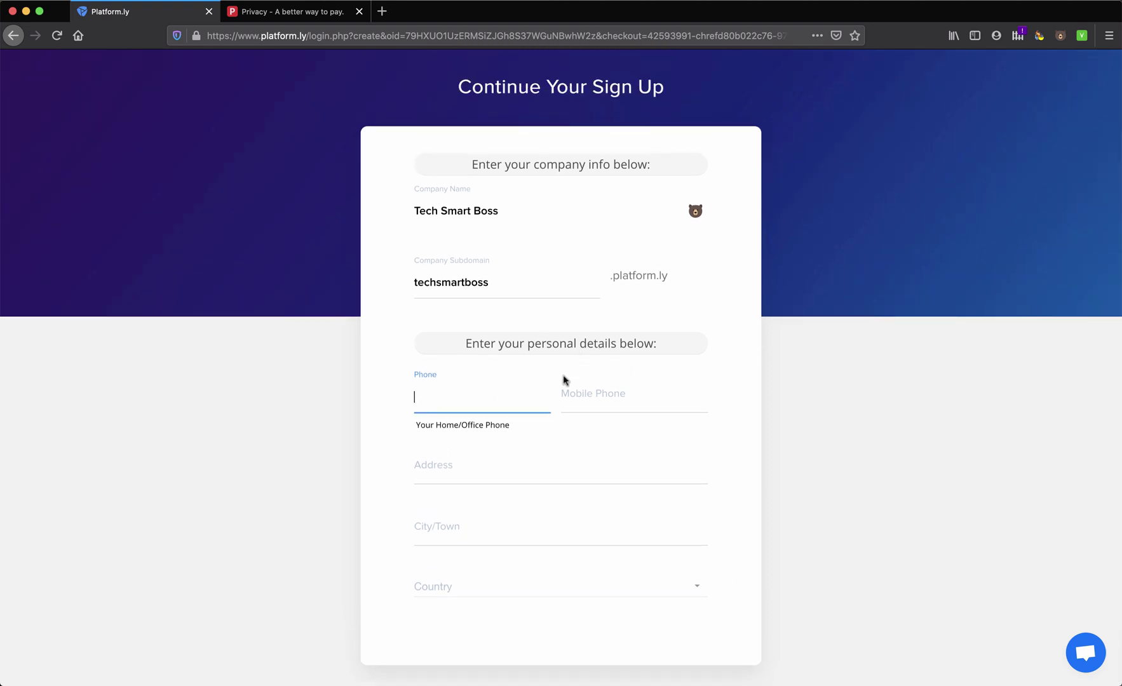
scroll(527, 390, "down", 10)
Set the username 'techsmartboss' and enter and retype the account password
left_click(463, 216)
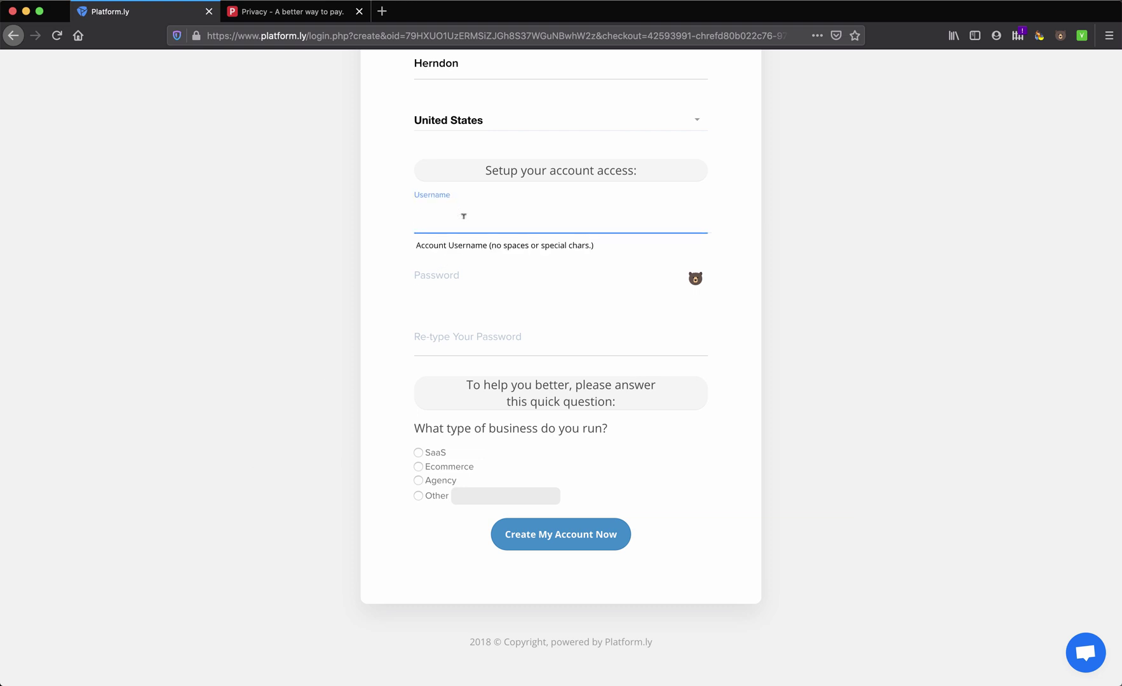
type("techsmartboos")
key("BackSpace")
key("BackSpace")
type("ss")
left_click(466, 280)
type("••••••••••")
key("Tab")
type("••••••••••")
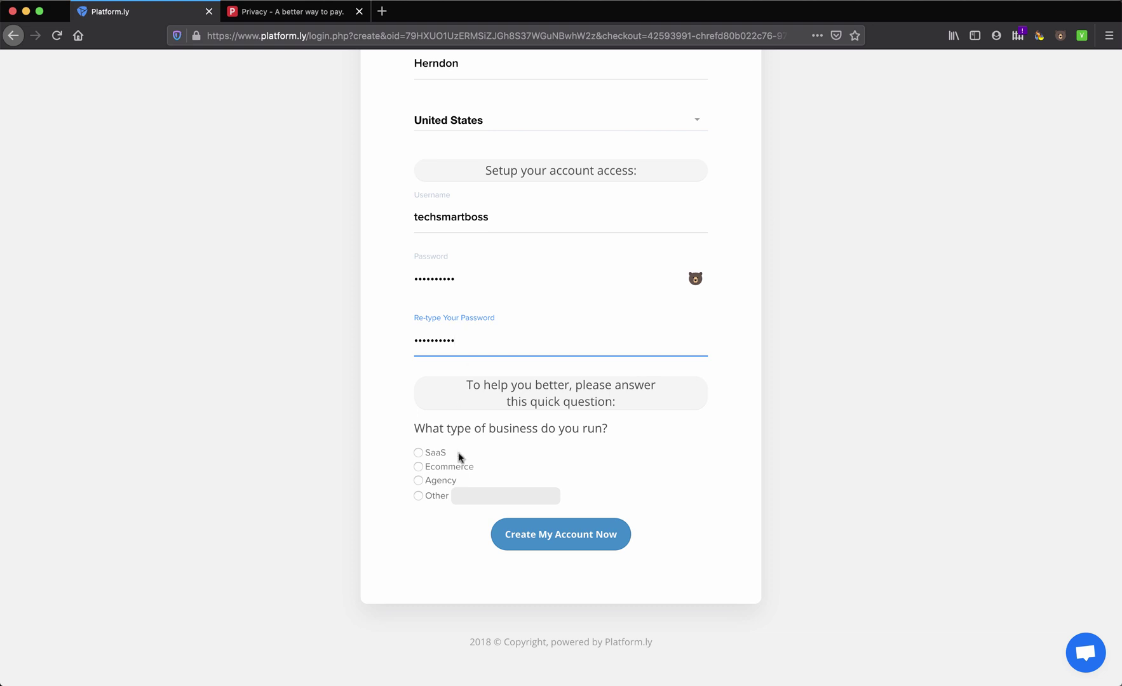
scroll(495, 410, "left", 2)
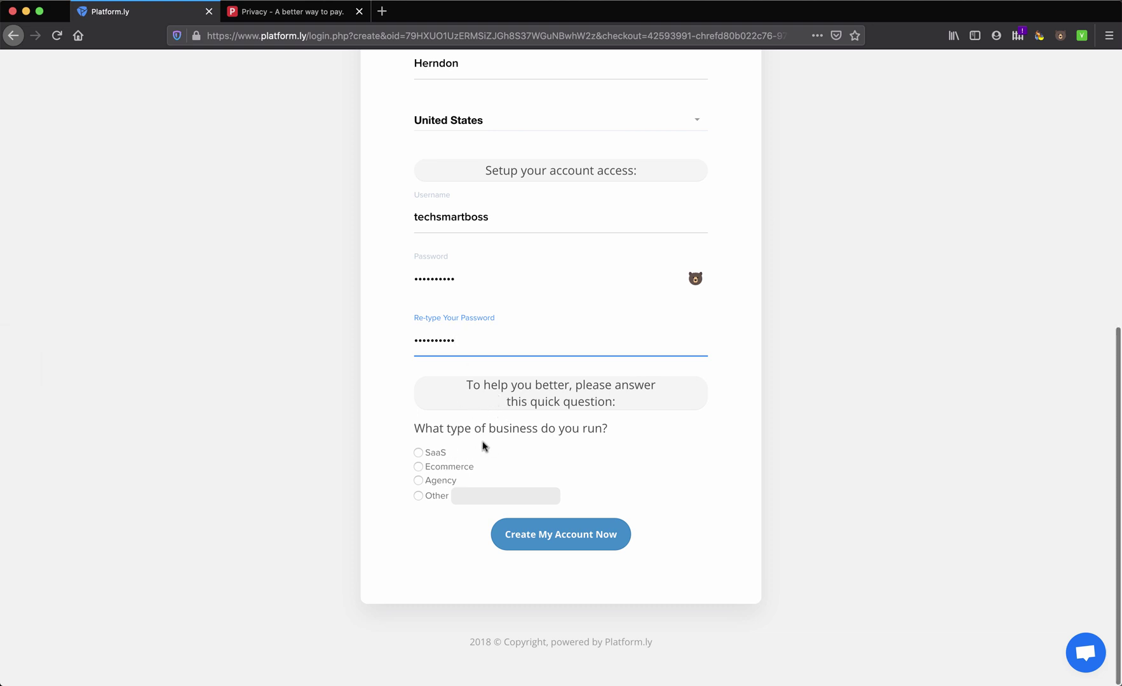
Choose SaaS as the business type and tick Grow my email list
left_click(418, 453)
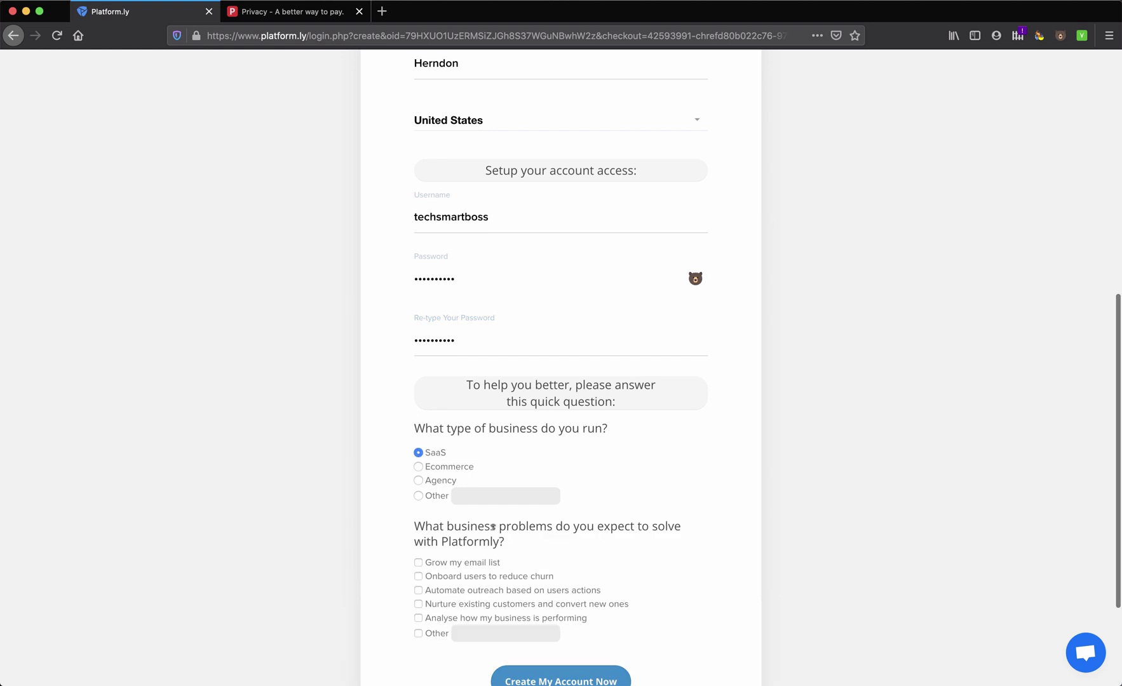
scroll(493, 527, "down", 5)
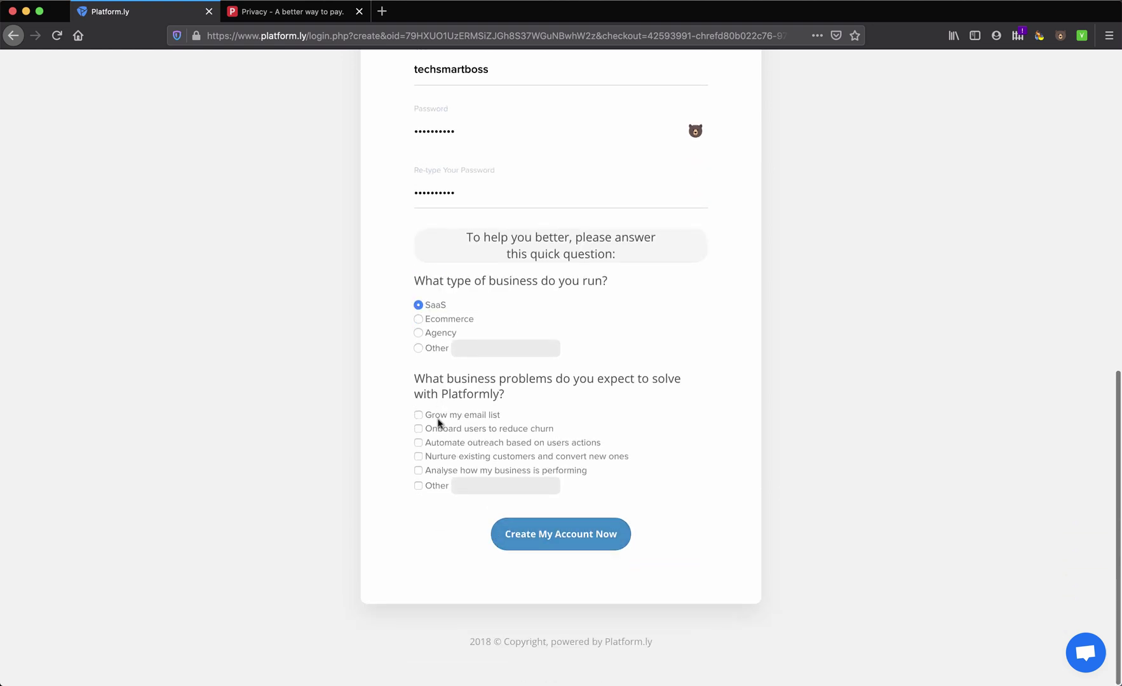
left_click(418, 415)
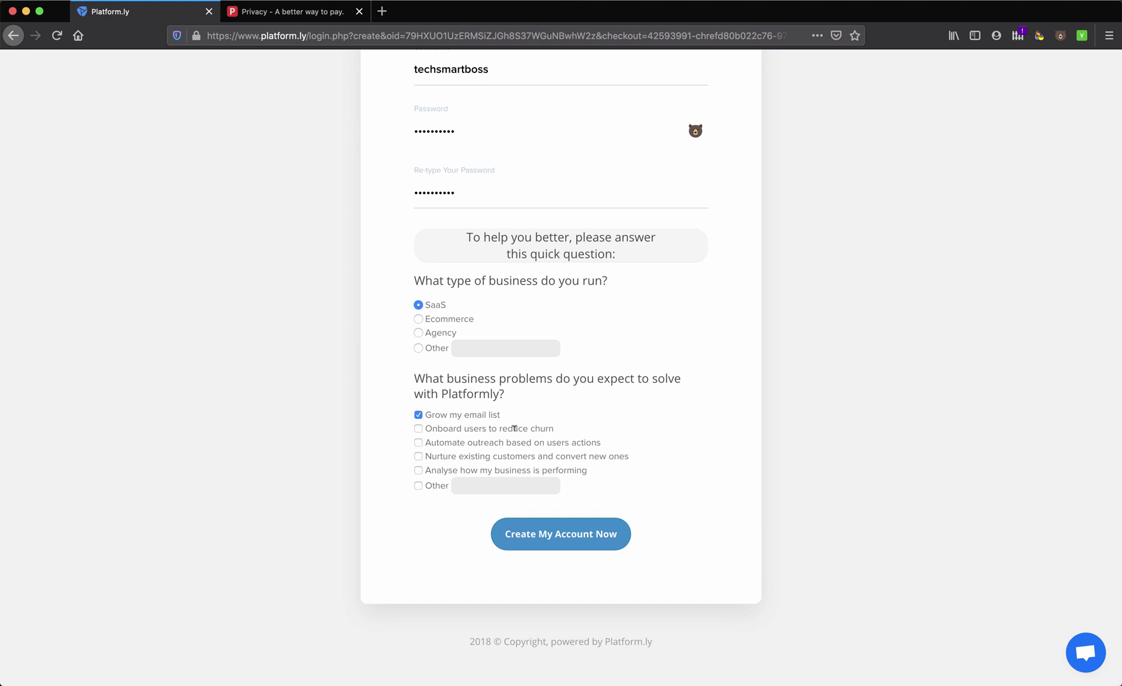
scroll(515, 429, "down", 2)
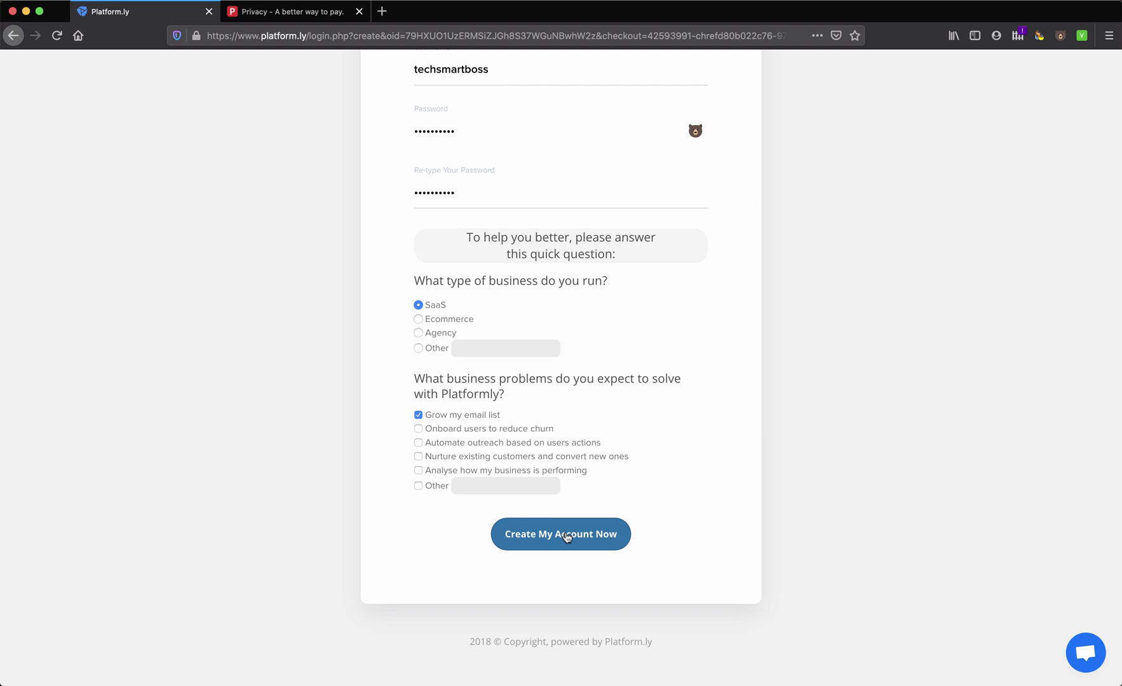
Submit the sign-up form and dismiss the missing-fields alert
left_click(567, 537)
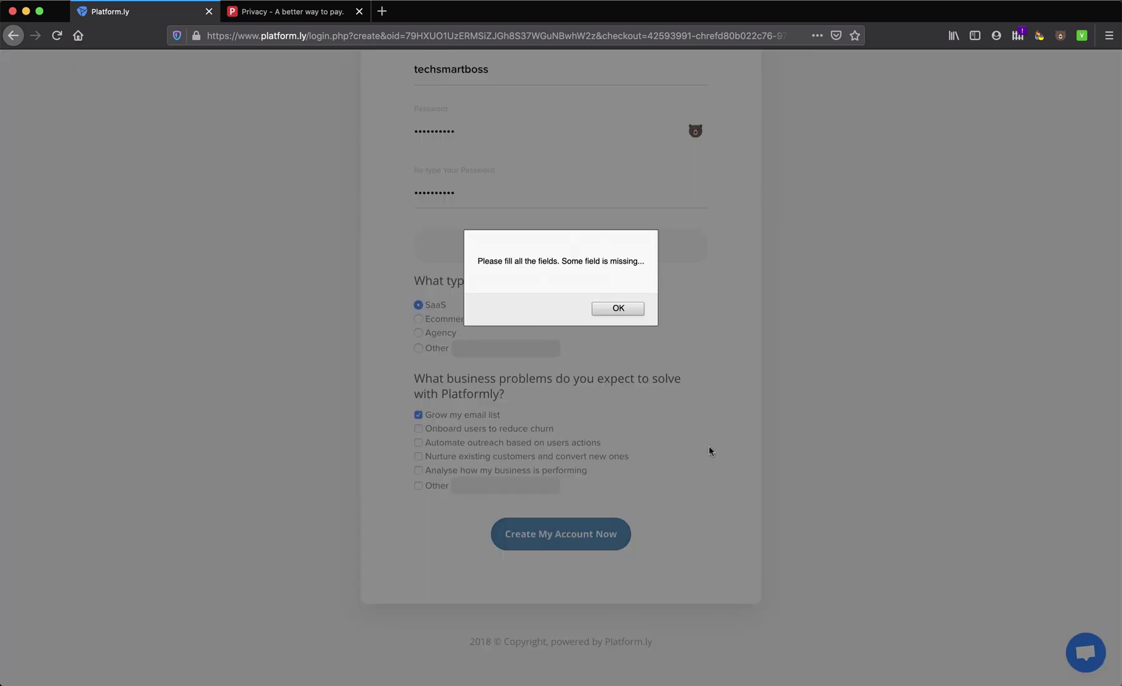
left_click(618, 308)
scroll(566, 304, "up", 5)
scroll(568, 305, "up", 10)
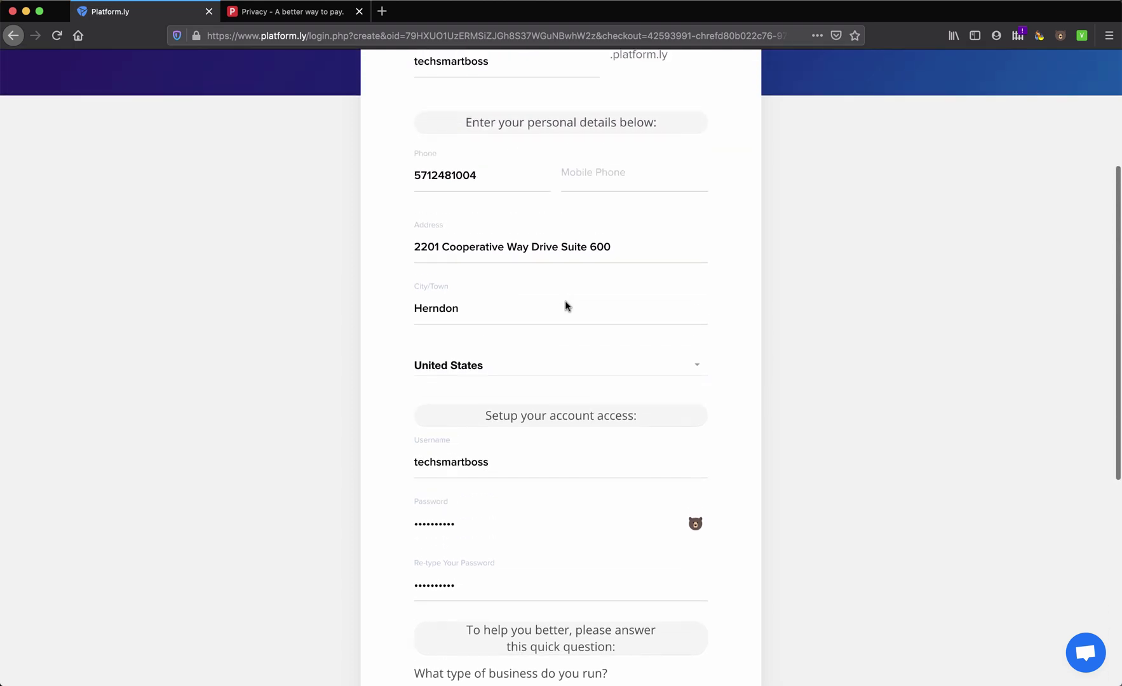
scroll(568, 306, "down", 5)
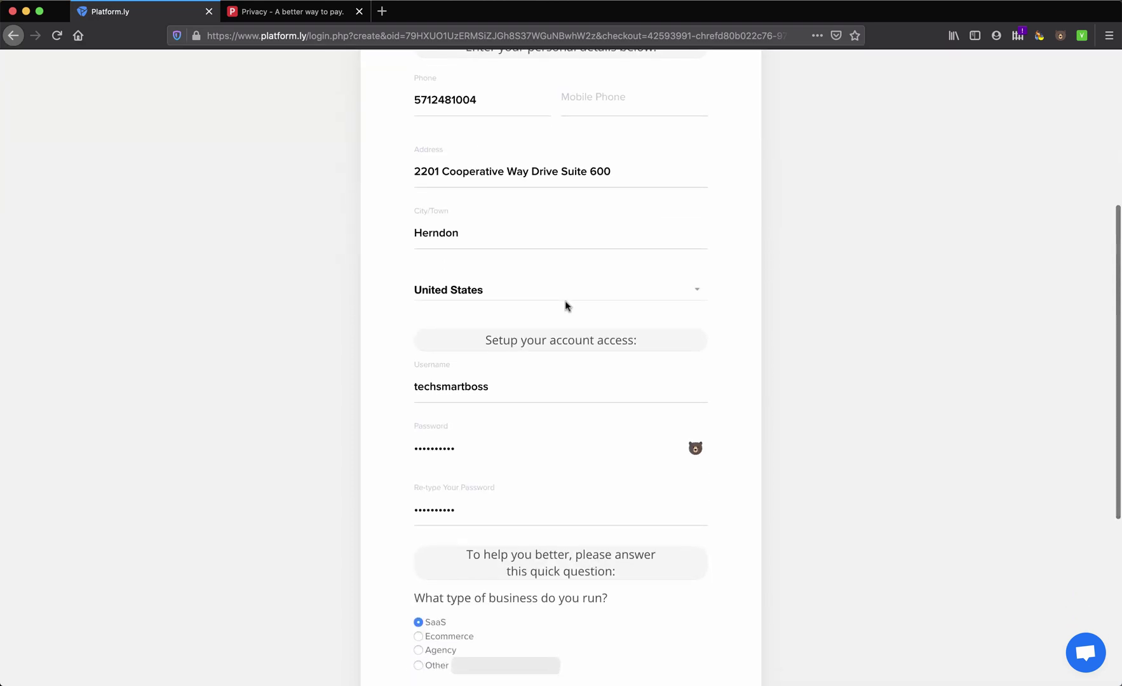
scroll(568, 306, "up", 4)
Enter the mobile phone number and create the account
left_click(571, 349)
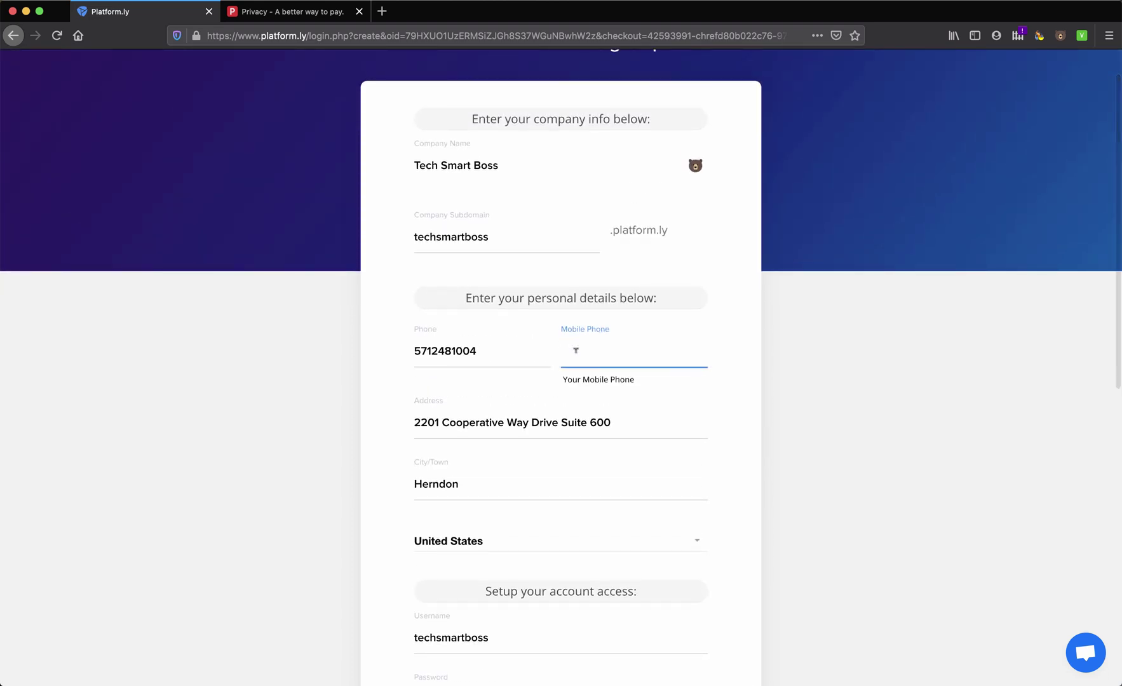
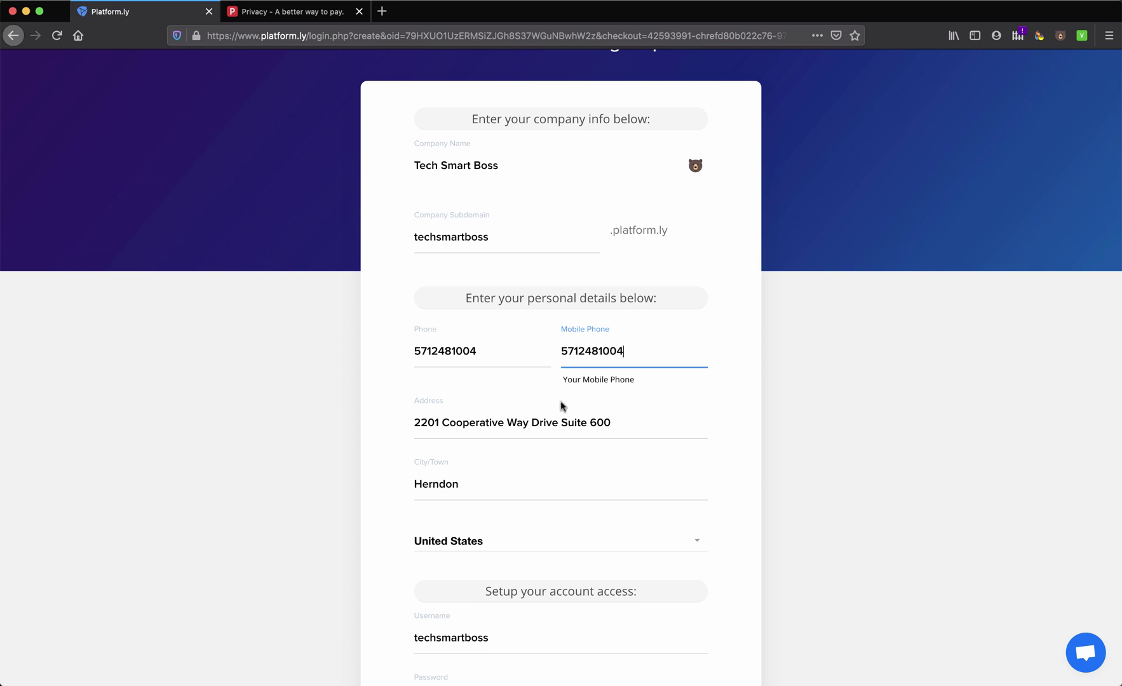
scroll(561, 405, "down", 10)
left_click(549, 537)
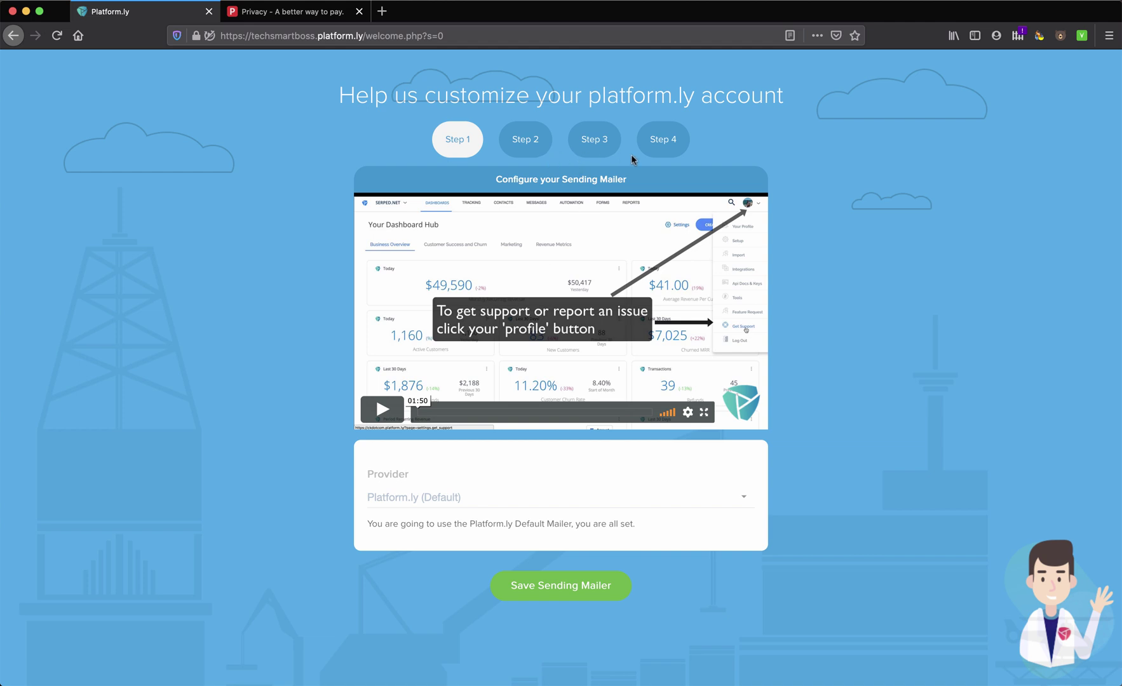
Select Platform.ly (Default) as the sending mailer provider and save it
scroll(626, 367, "down", 1)
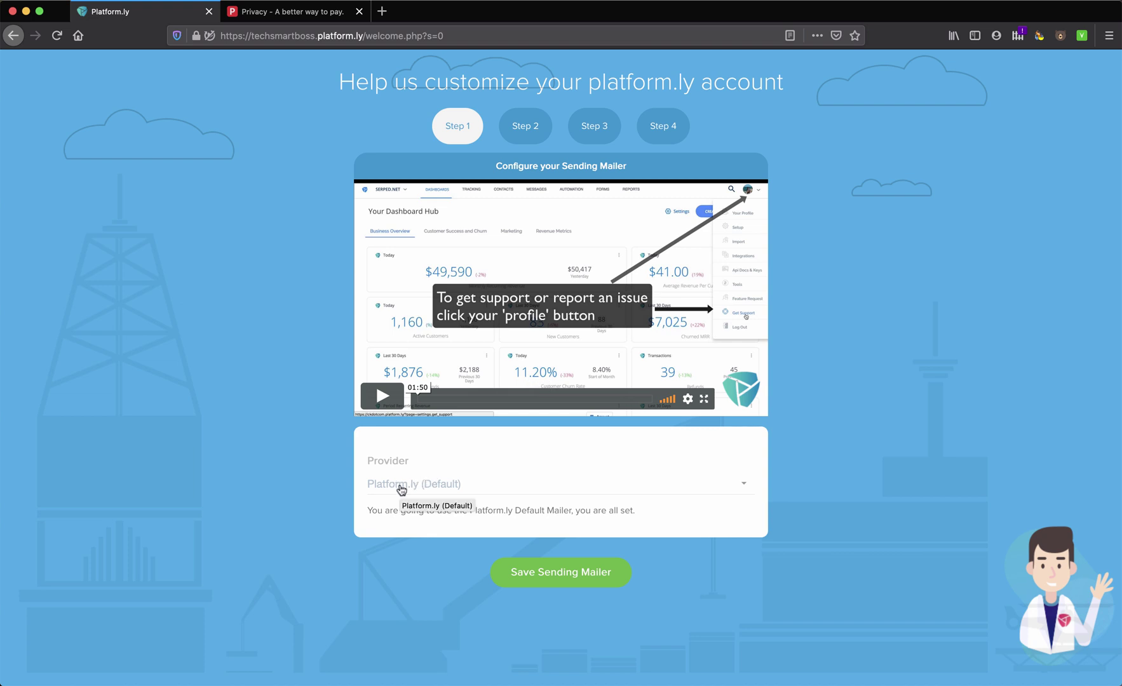
left_click(740, 485)
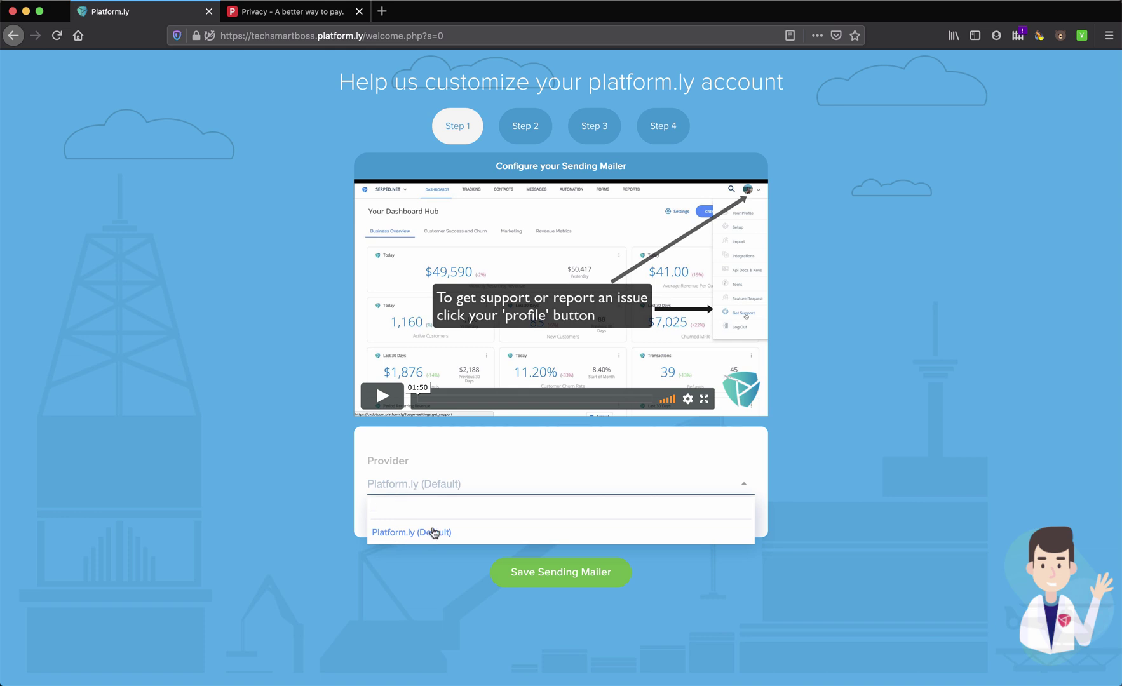
left_click(744, 487)
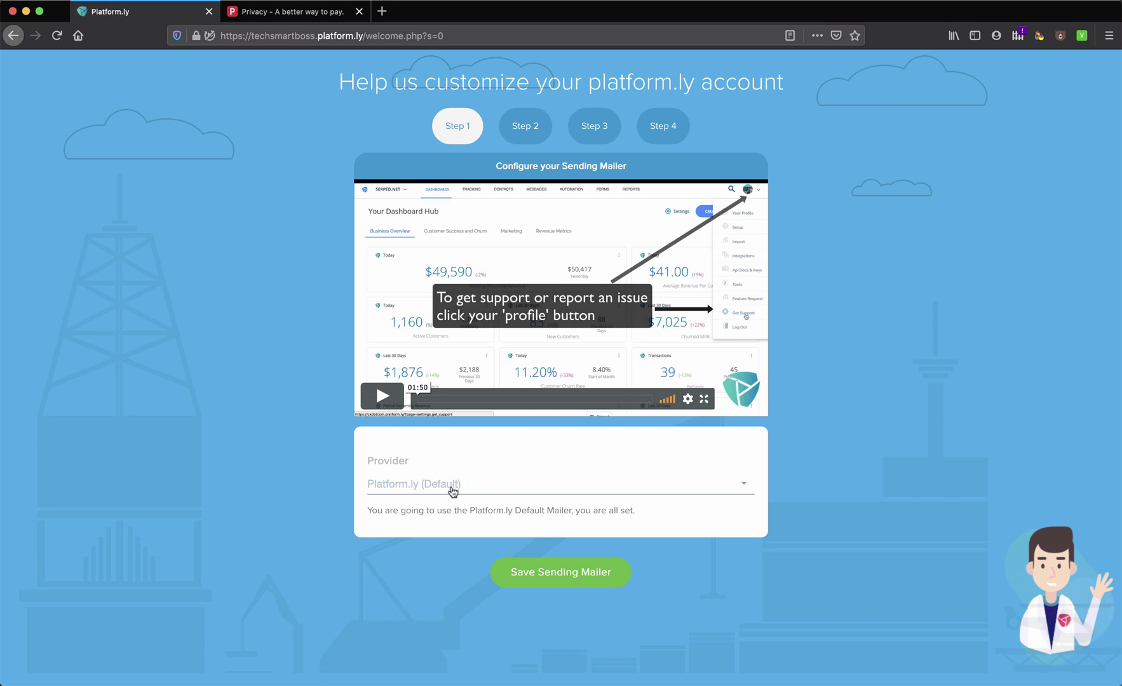
left_click(408, 492)
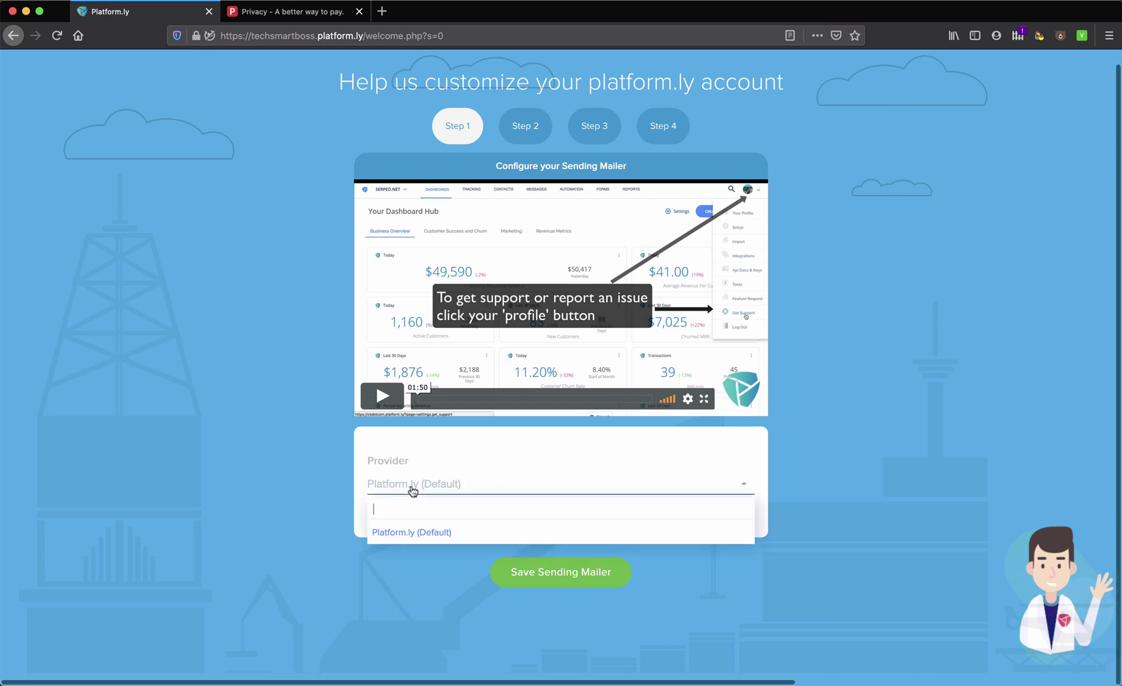
left_click(412, 532)
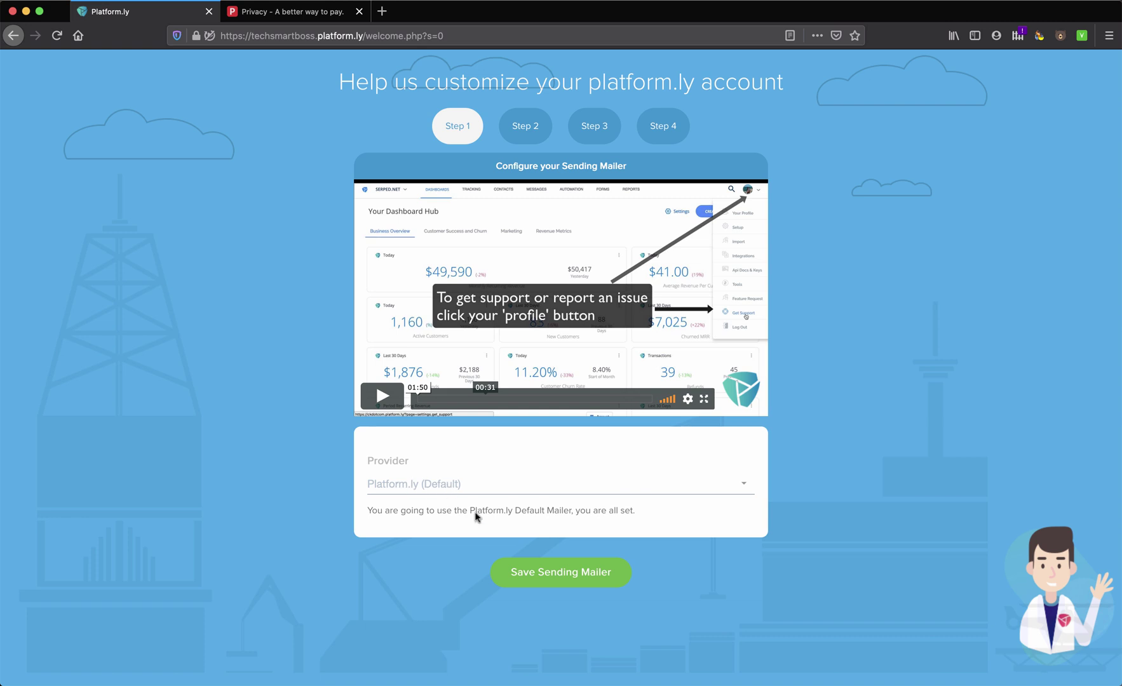
left_click(554, 566)
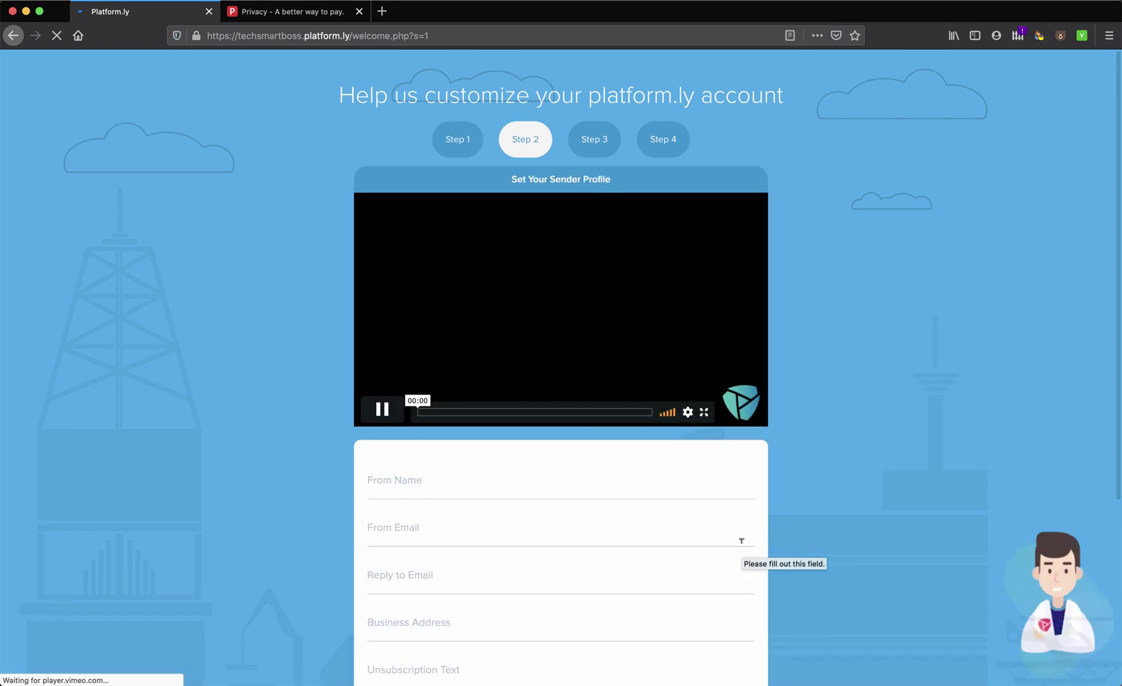
Fill in the sender's from name, from e-mail and reply-to e-mail
scroll(810, 538, "down", 3)
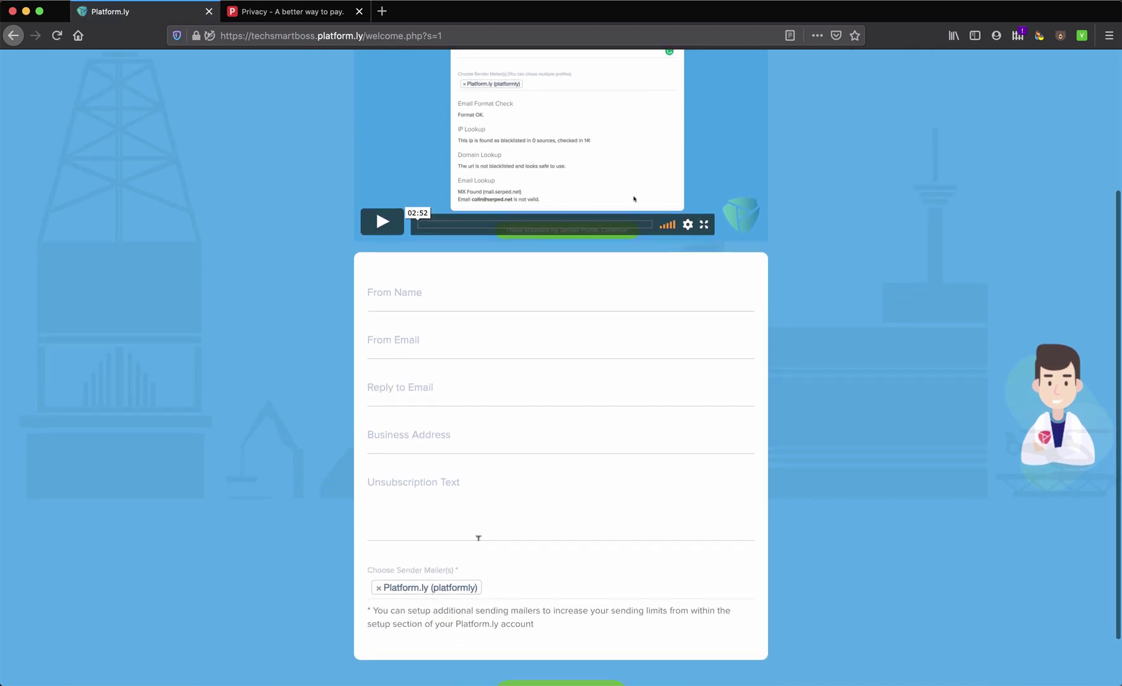
left_click(460, 296)
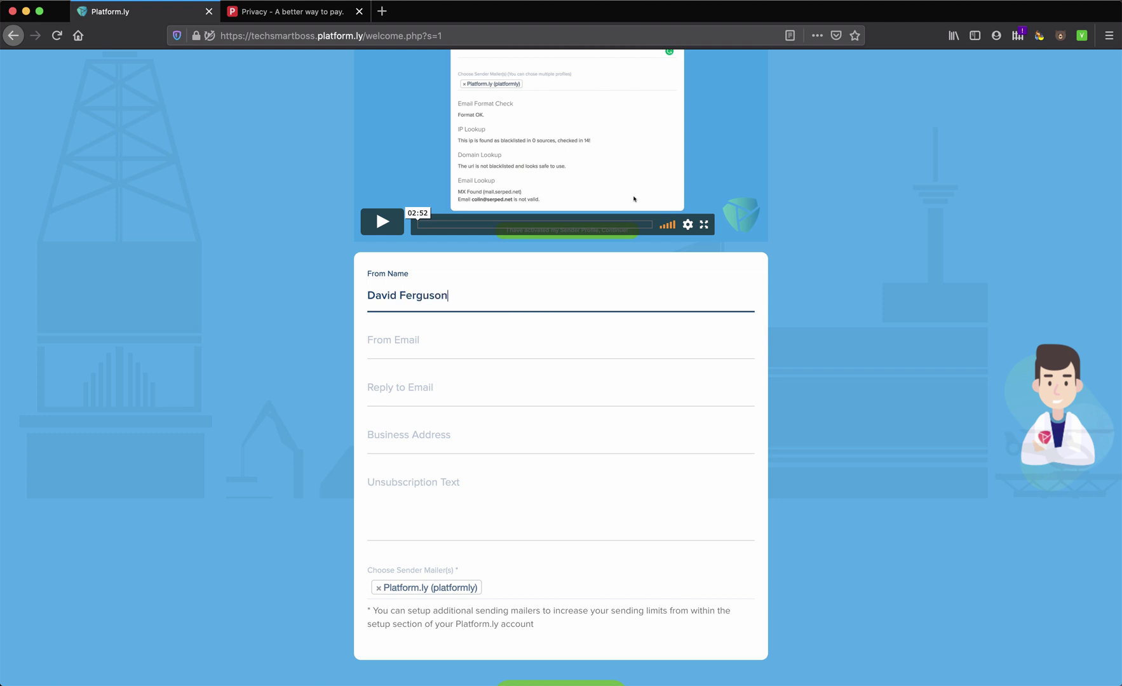
left_click(450, 345)
type("david")
left_click(450, 367)
key("Tab")
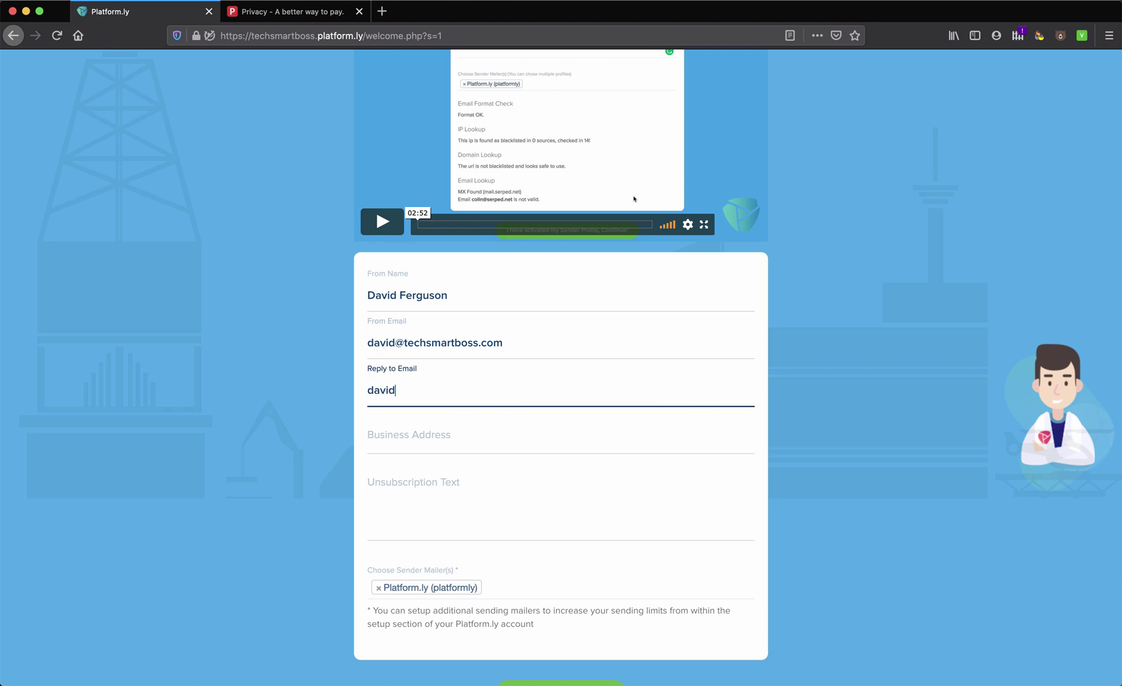
left_click(430, 390)
type("s")
Enter the business address and unsubscribe text 'Please click here to unsubscribe', then create the profile
left_click(425, 434)
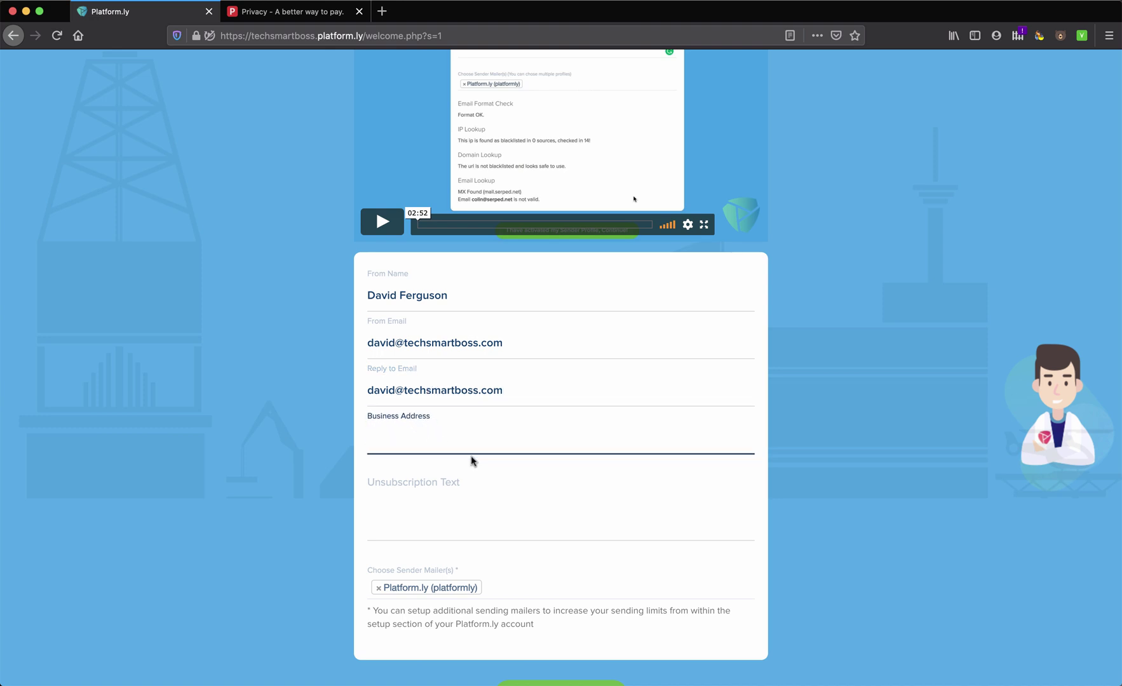
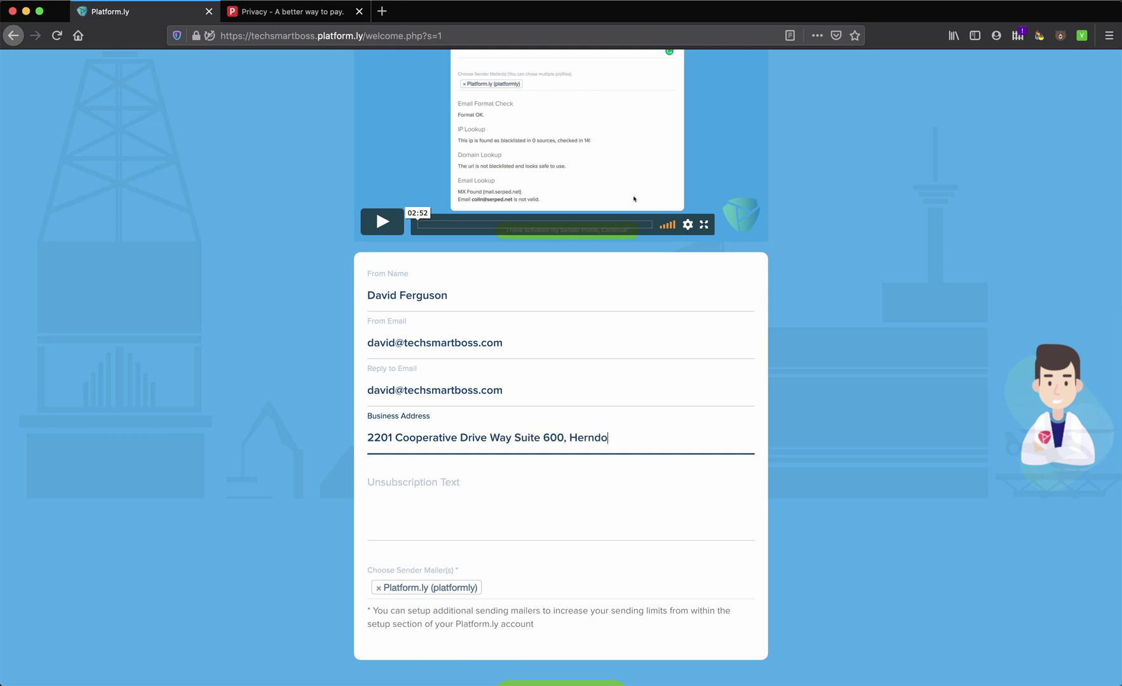
type("721")
left_click(451, 511)
type("Un")
key("BackSpace")
key("BackSpace")
type("Please click here to unsubscribe")
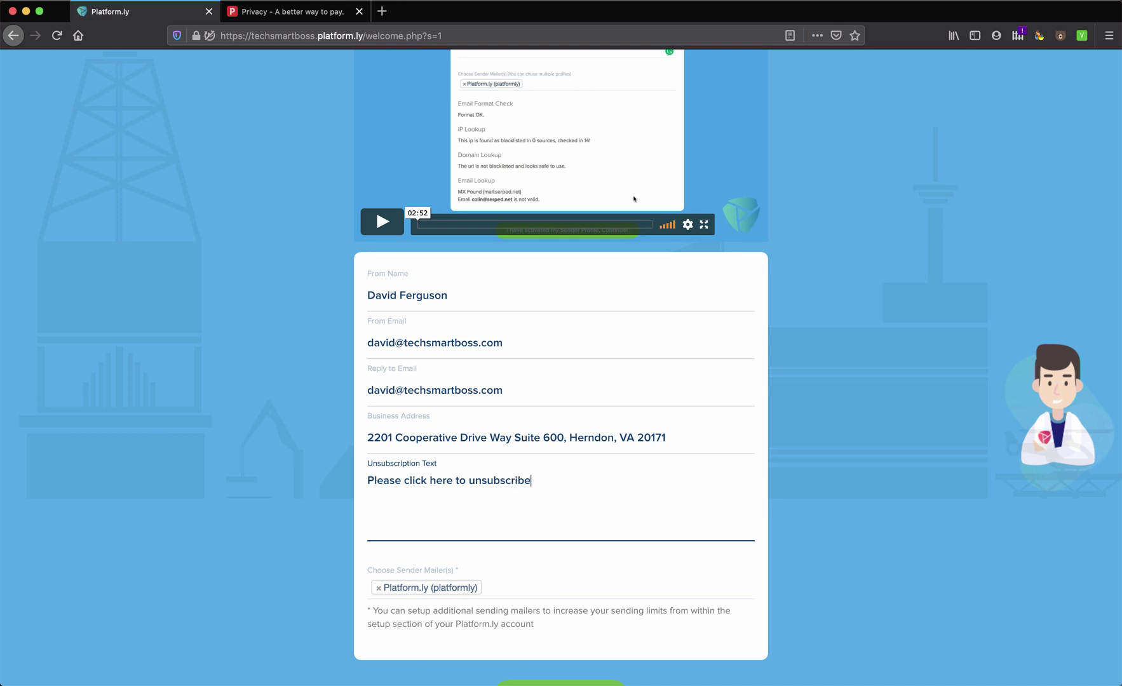
scroll(462, 545, "down", 2)
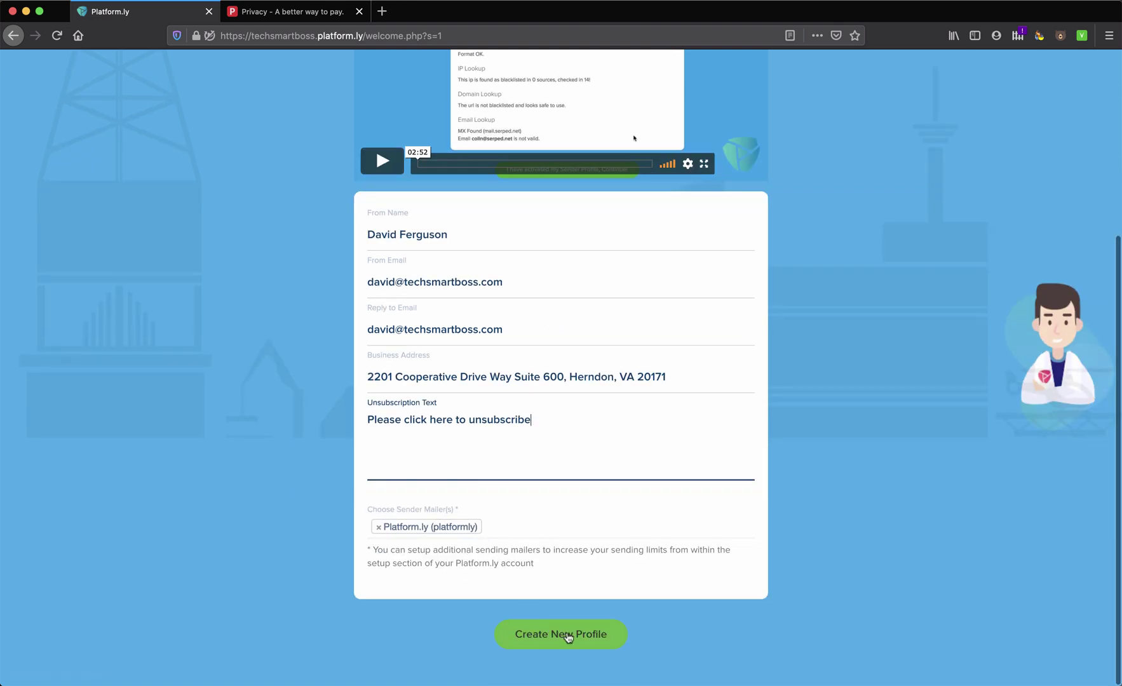
left_click(568, 637)
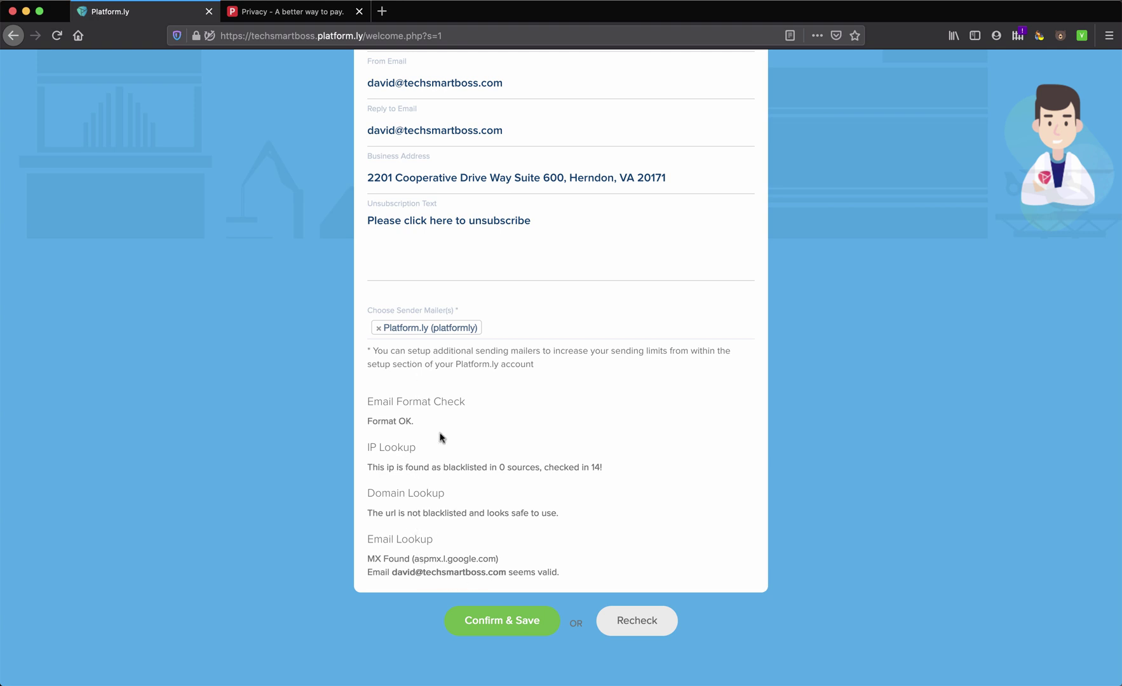
Confirm & Save the sender profile and continue as activated
left_click(505, 624)
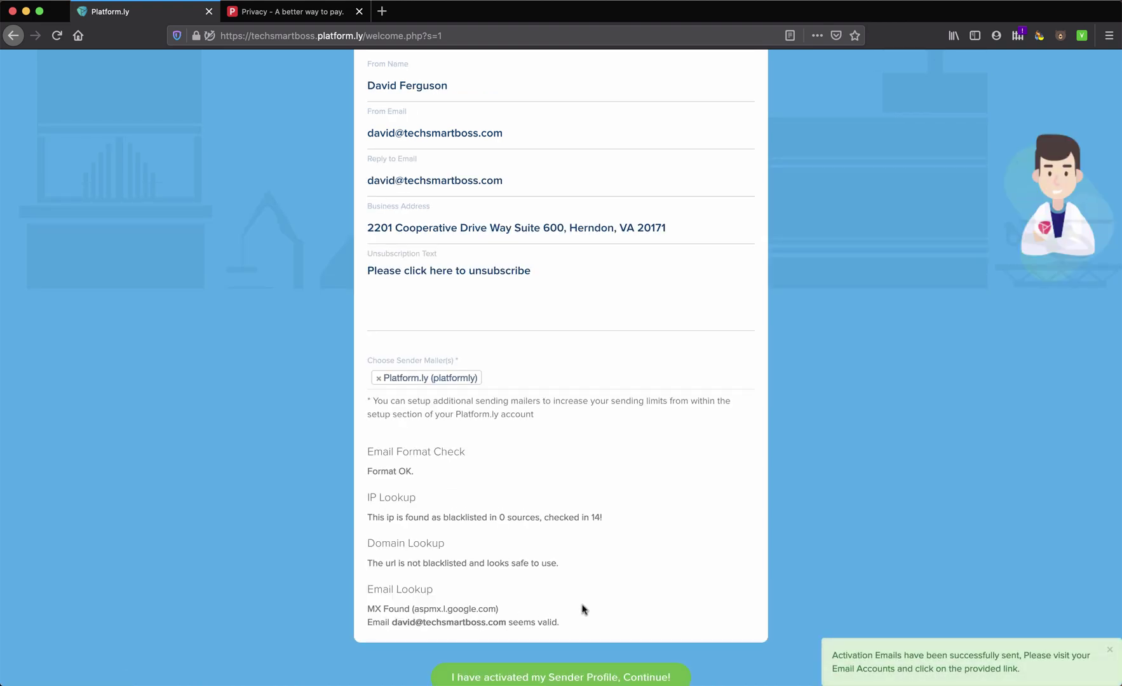
scroll(581, 607, "down", 1)
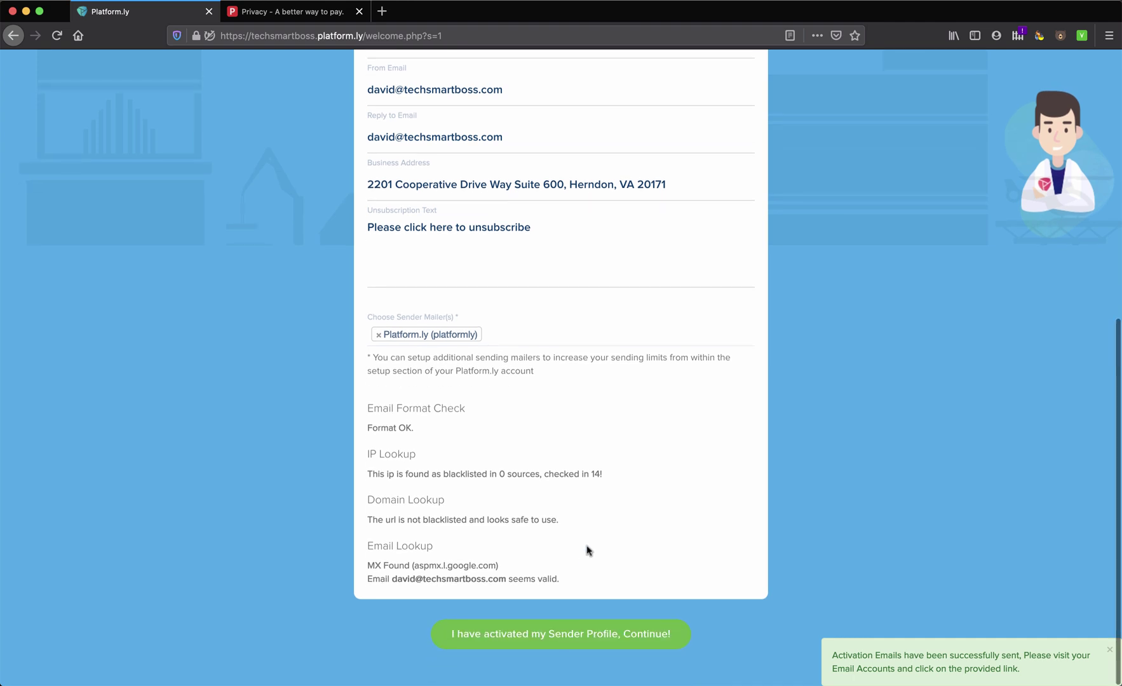
scroll(591, 541, "up", 6)
scroll(591, 531, "down", 6)
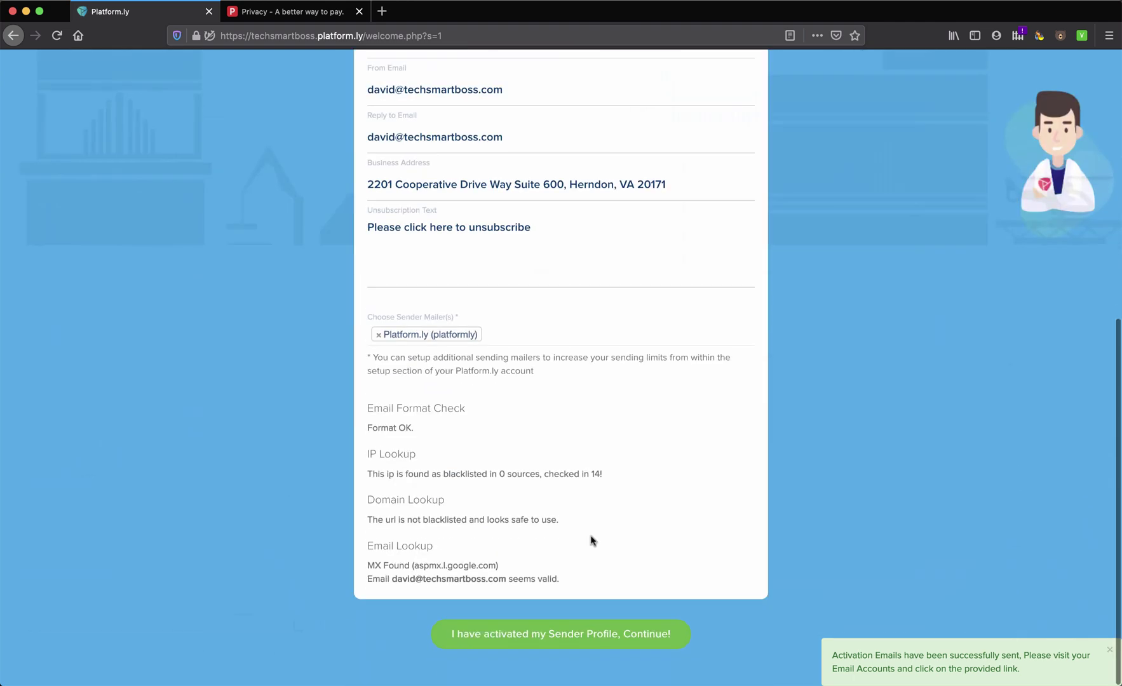
left_click(555, 636)
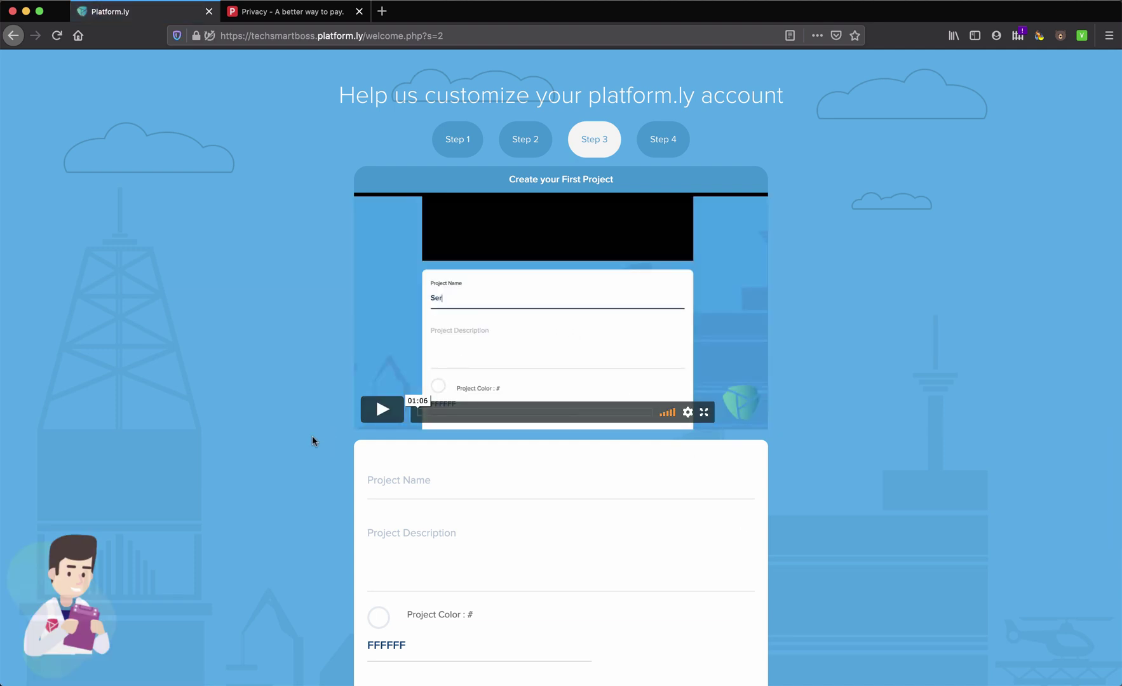
Name the first project 'Tech Smart Boss'
scroll(244, 480, "down", 3)
scroll(244, 480, "up", 3)
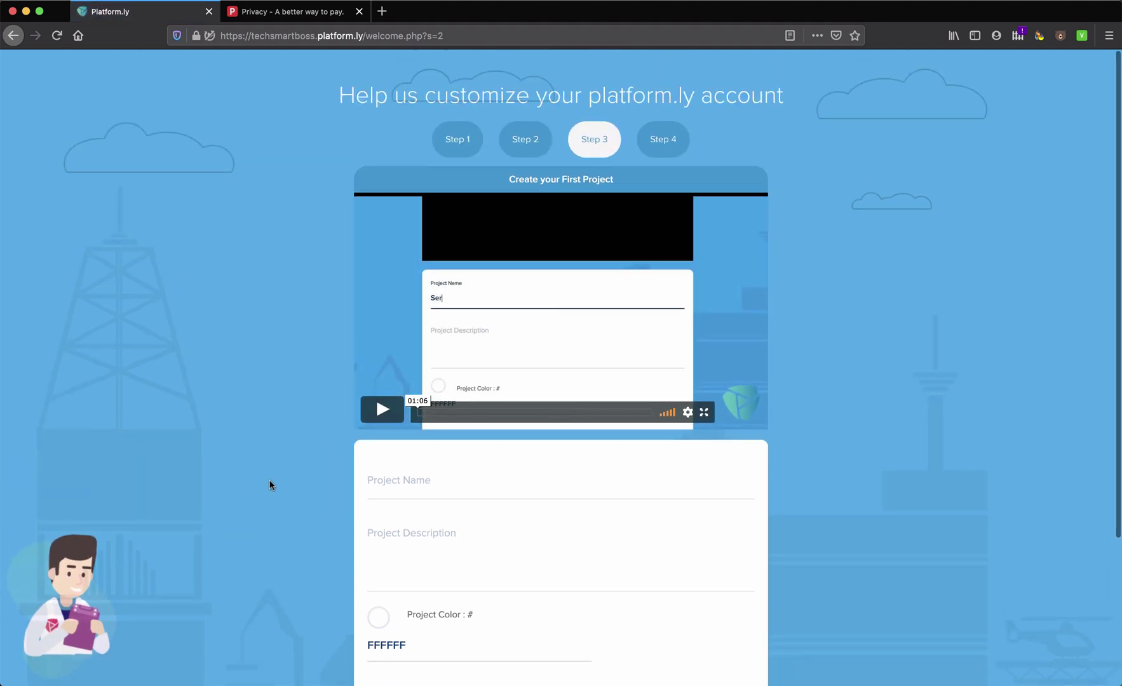
scroll(270, 506, "down", 3)
scroll(301, 517, "down", 3)
scroll(414, 317, "up", 5)
scroll(403, 490, "down", 5)
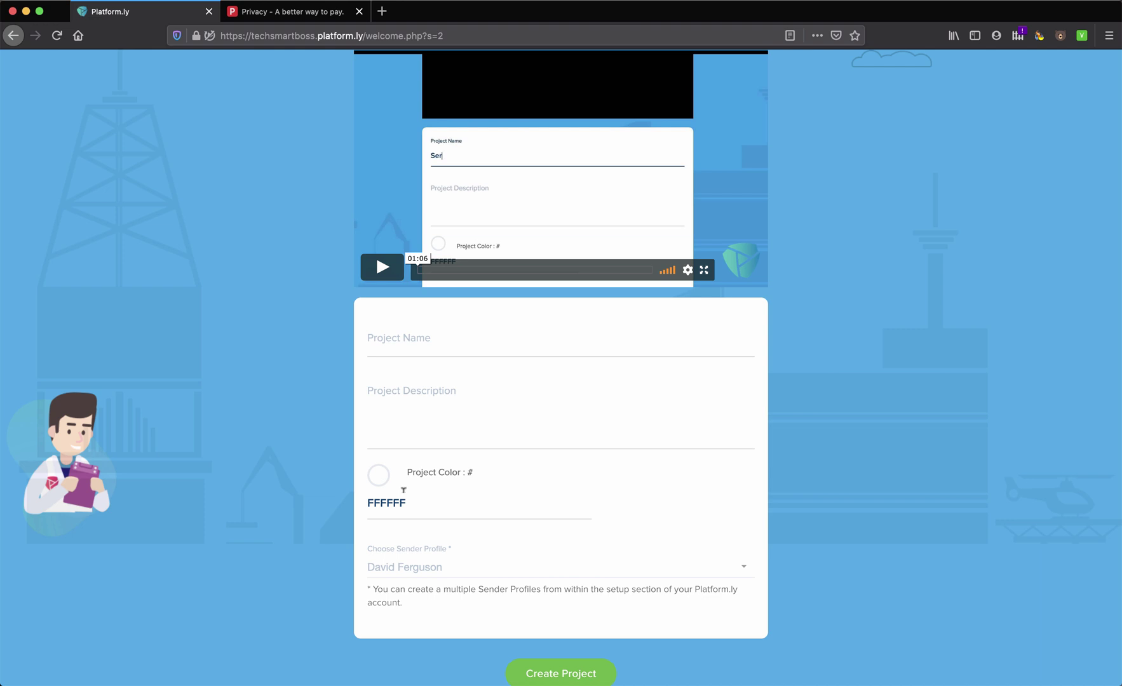
left_click(414, 339)
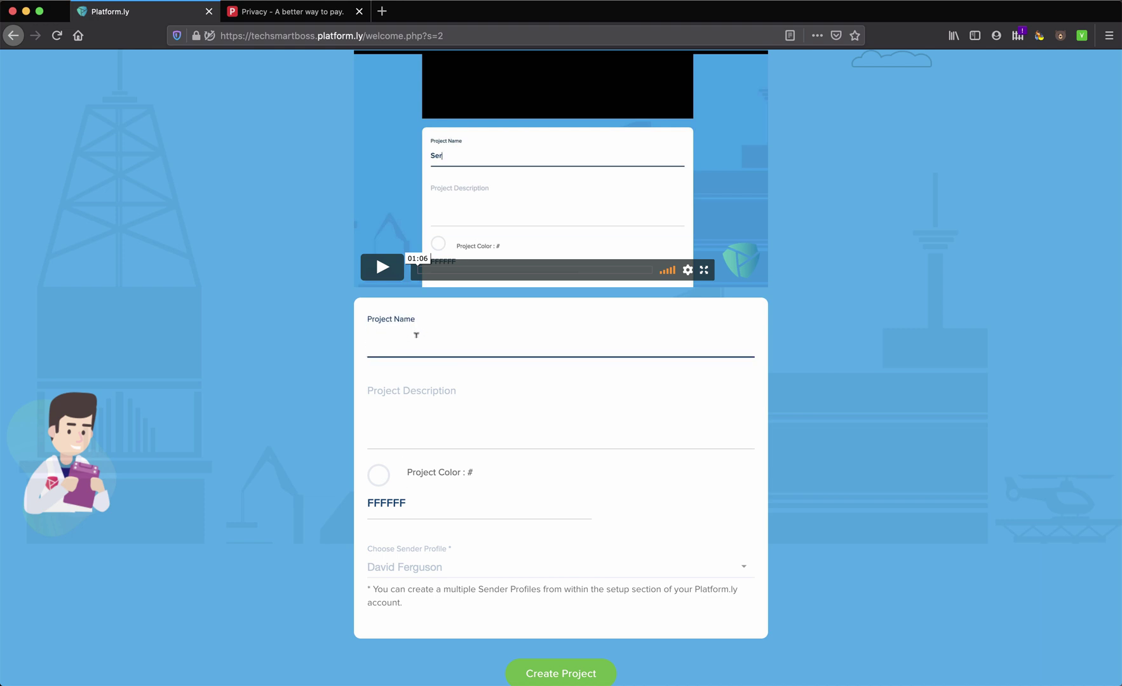
type("Tech Smart Boss")
Select the existing sender profile and create the project
scroll(468, 561, "down", 1)
left_click(455, 529)
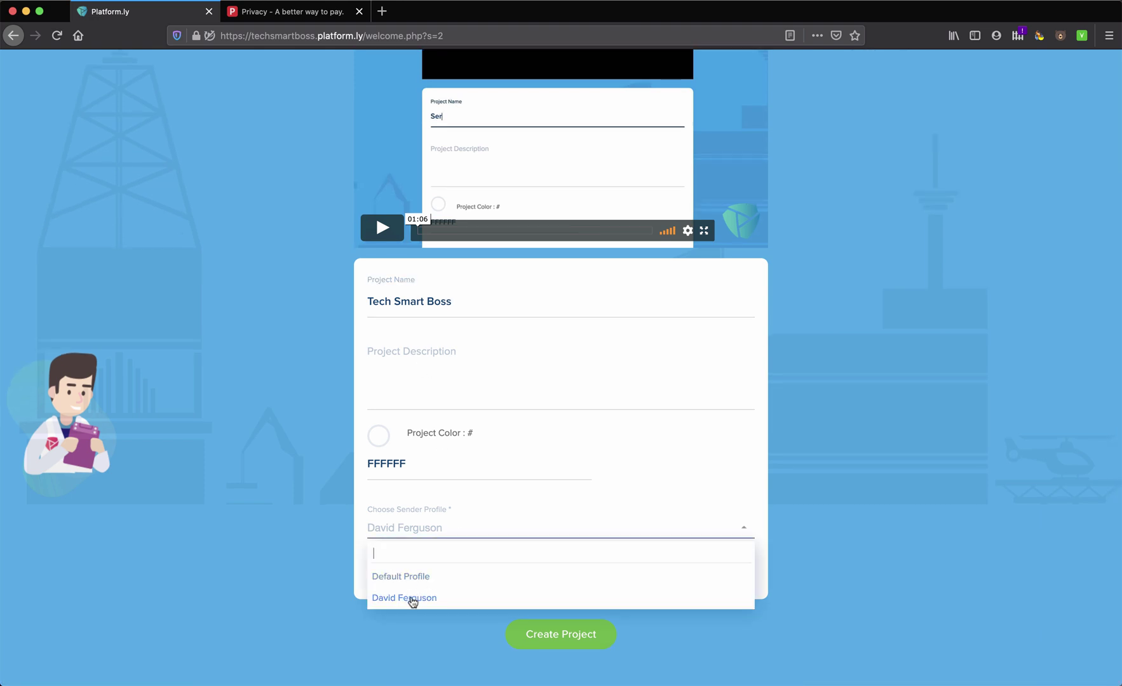
left_click(413, 599)
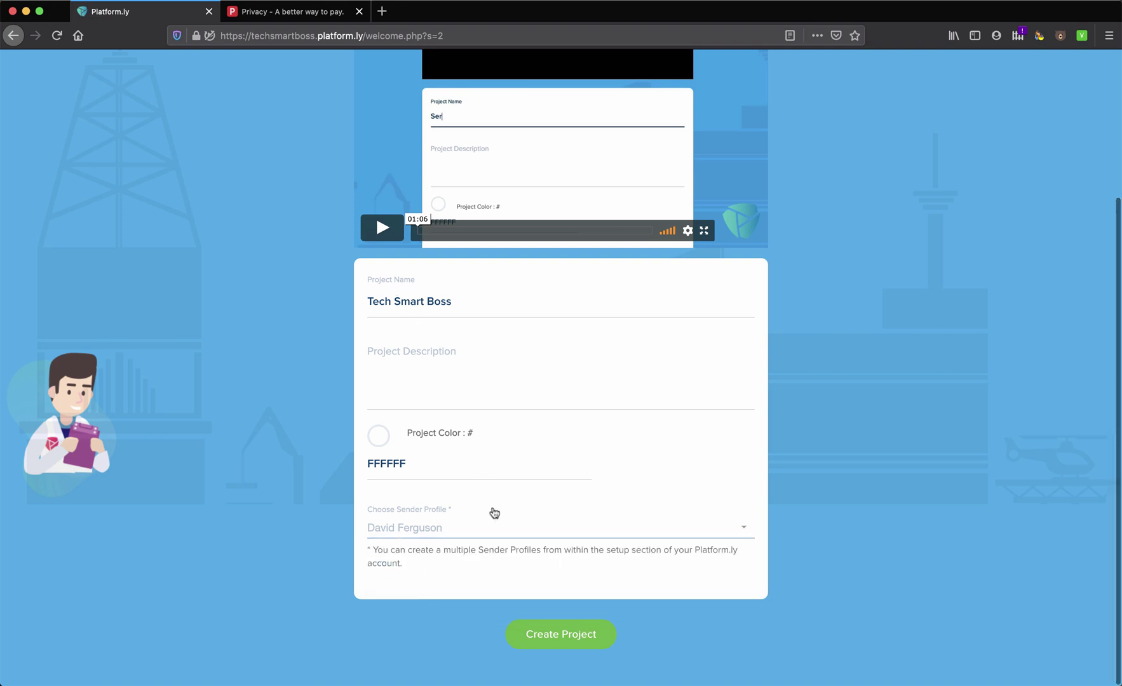
left_click(545, 627)
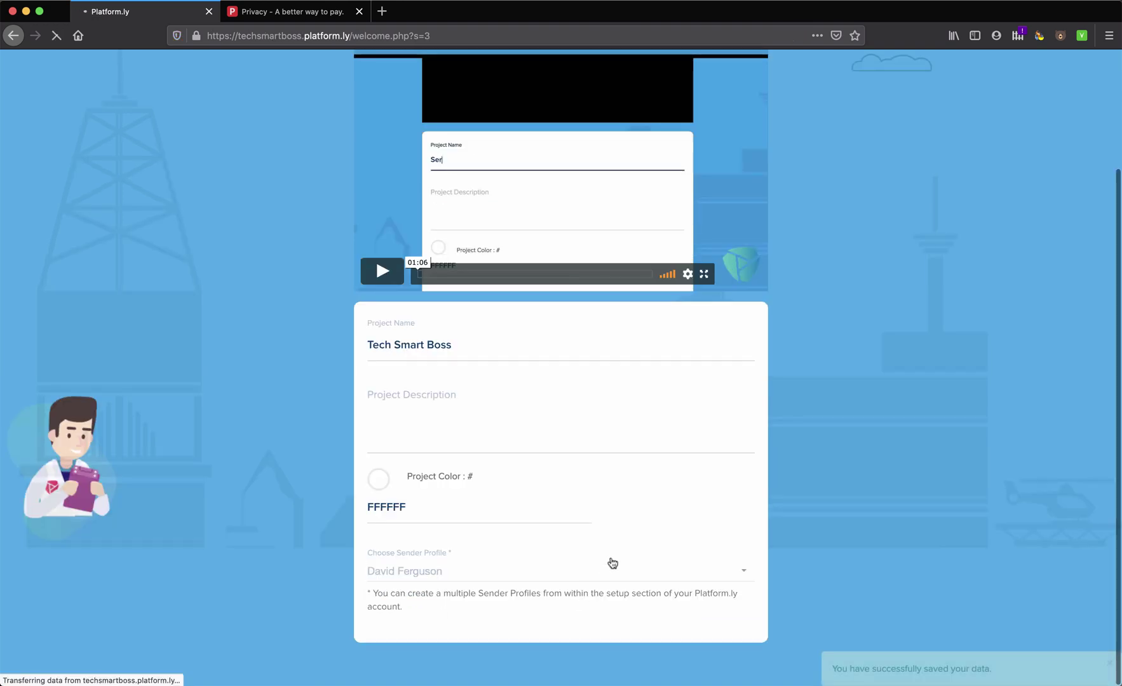
scroll(612, 561, "down", 5)
scroll(572, 393, "up", 5)
scroll(536, 393, "down", 5)
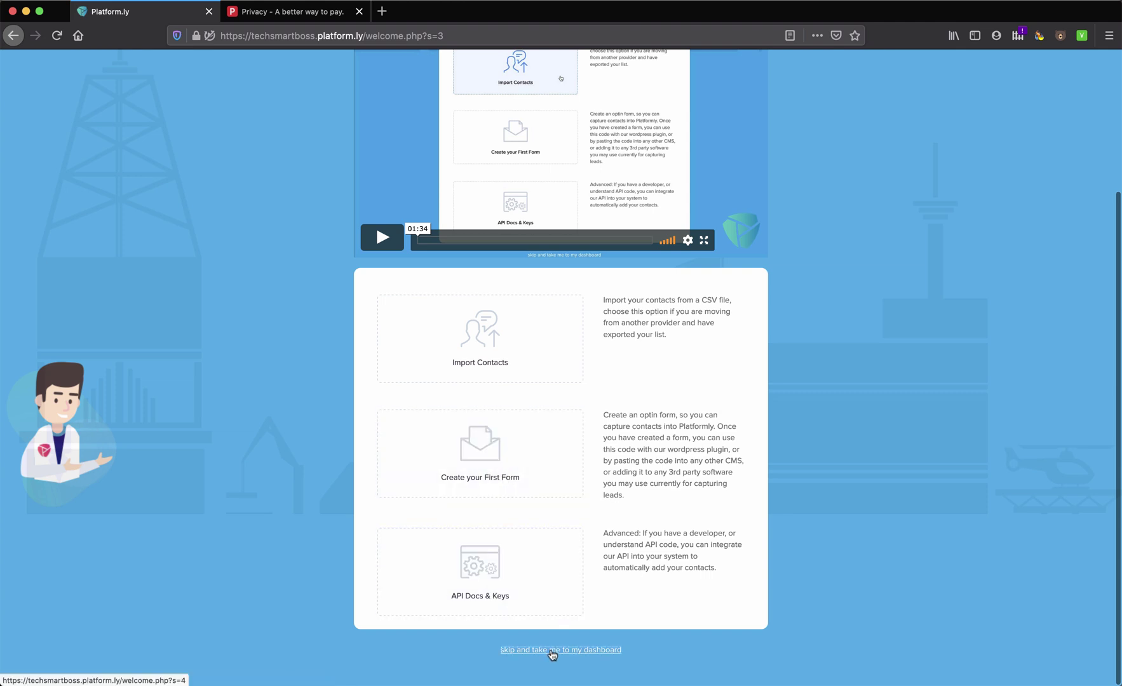
Skip the remaining setup, then dismiss the What's new panel, intro video prompt and Dashboard Hub tips
left_click(551, 651)
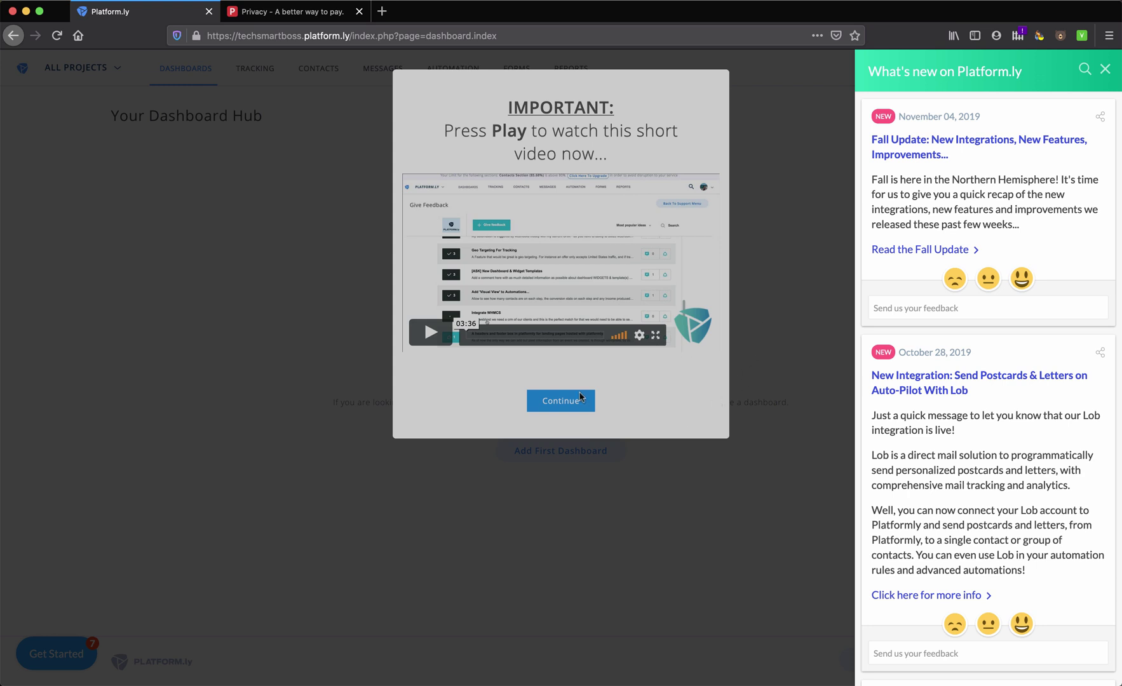
left_click(1102, 73)
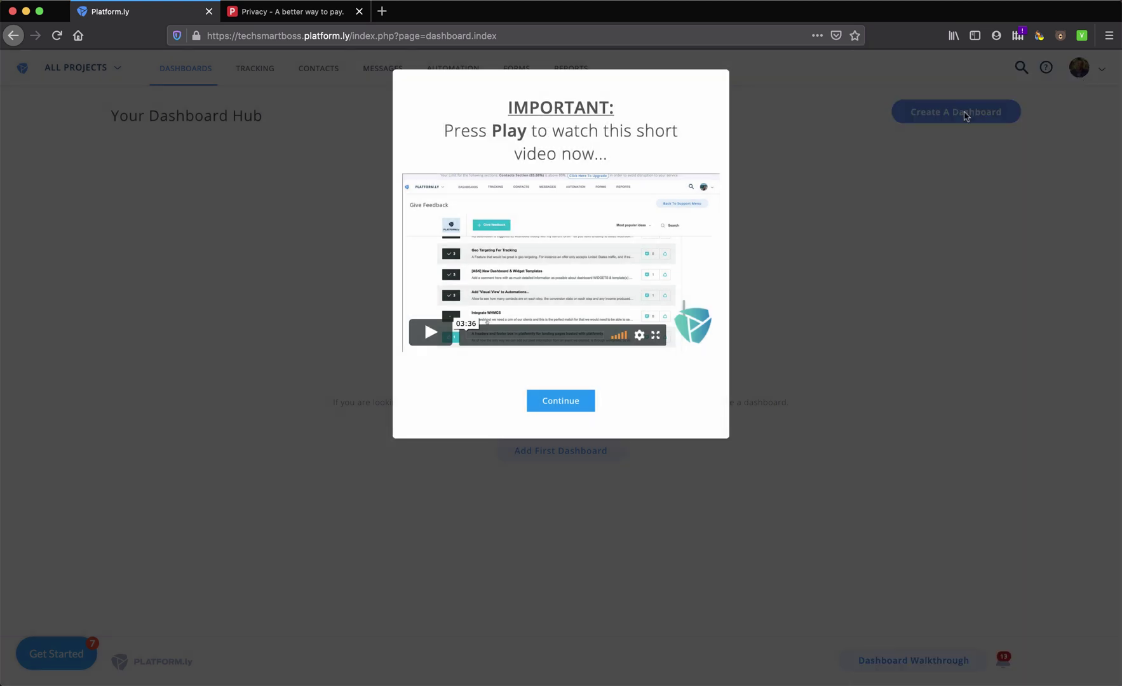
left_click(561, 402)
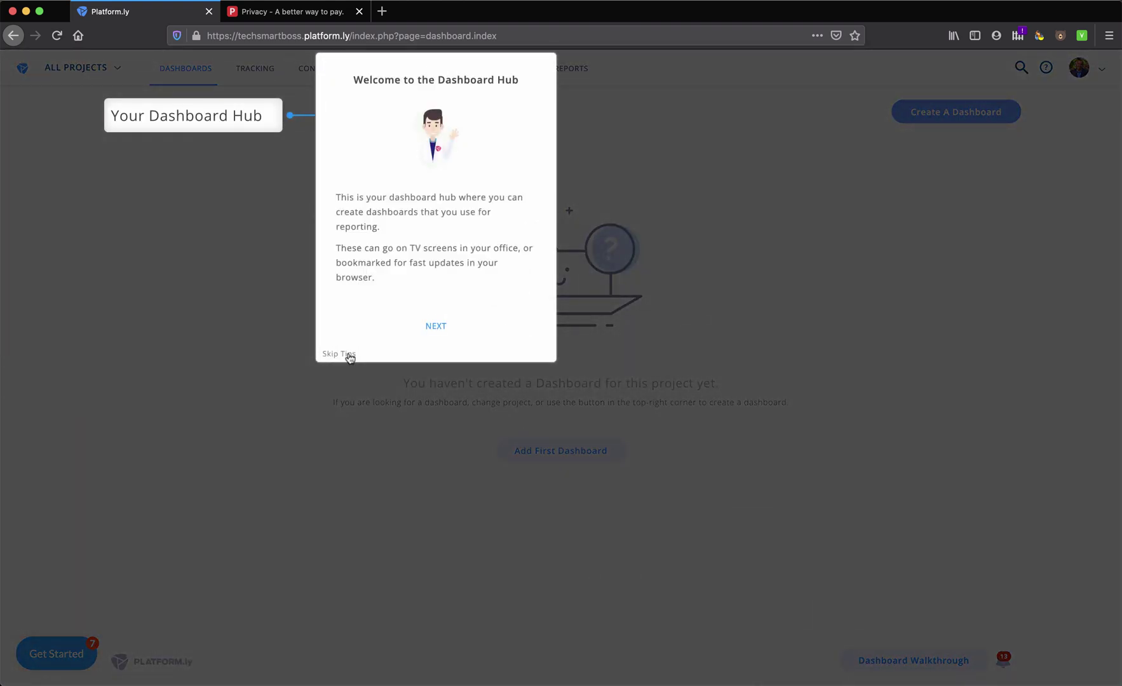
left_click(344, 358)
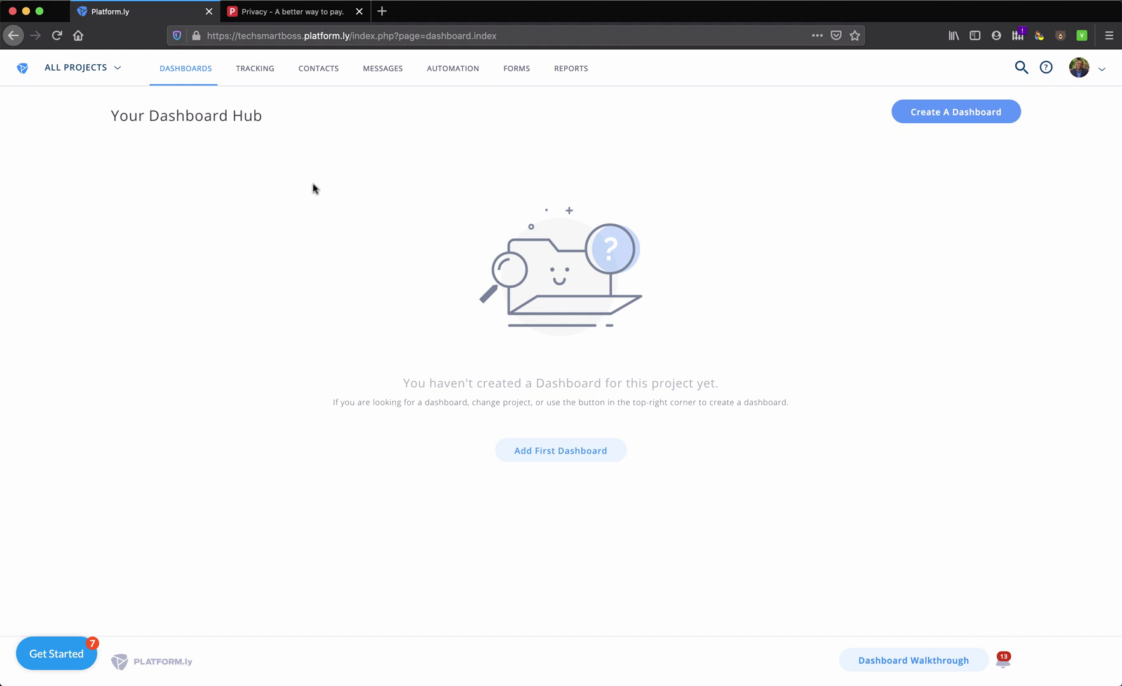
Browse the Social, Integrations and Customers dashboard template categories, then close the panel
left_click(942, 113)
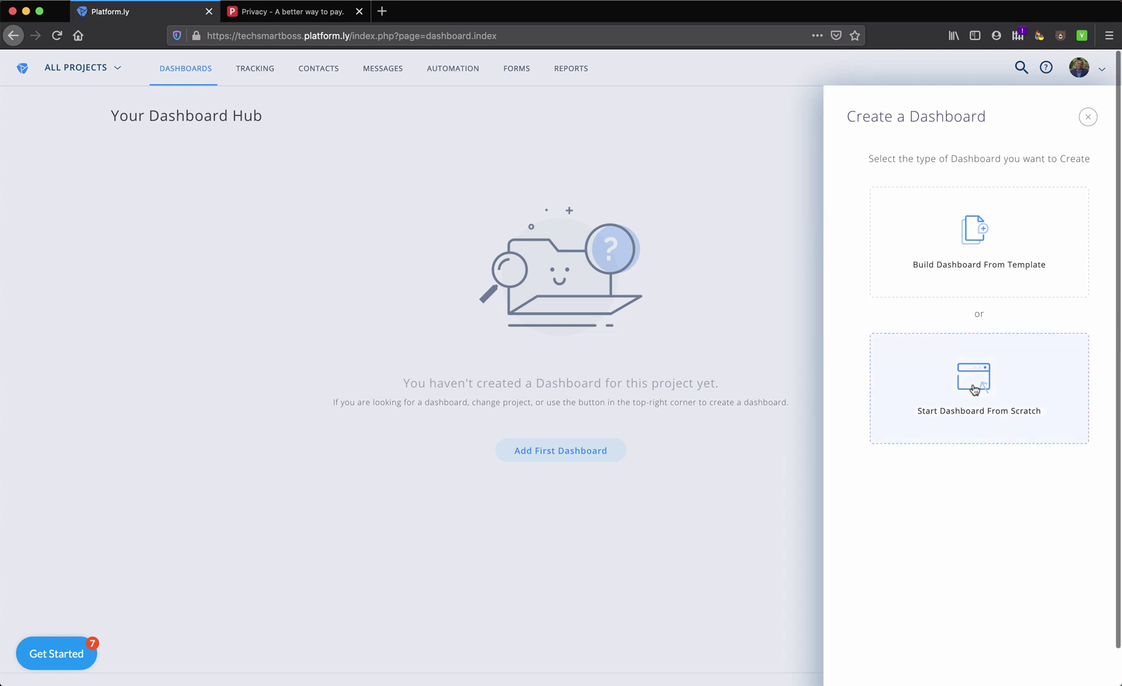
left_click(971, 249)
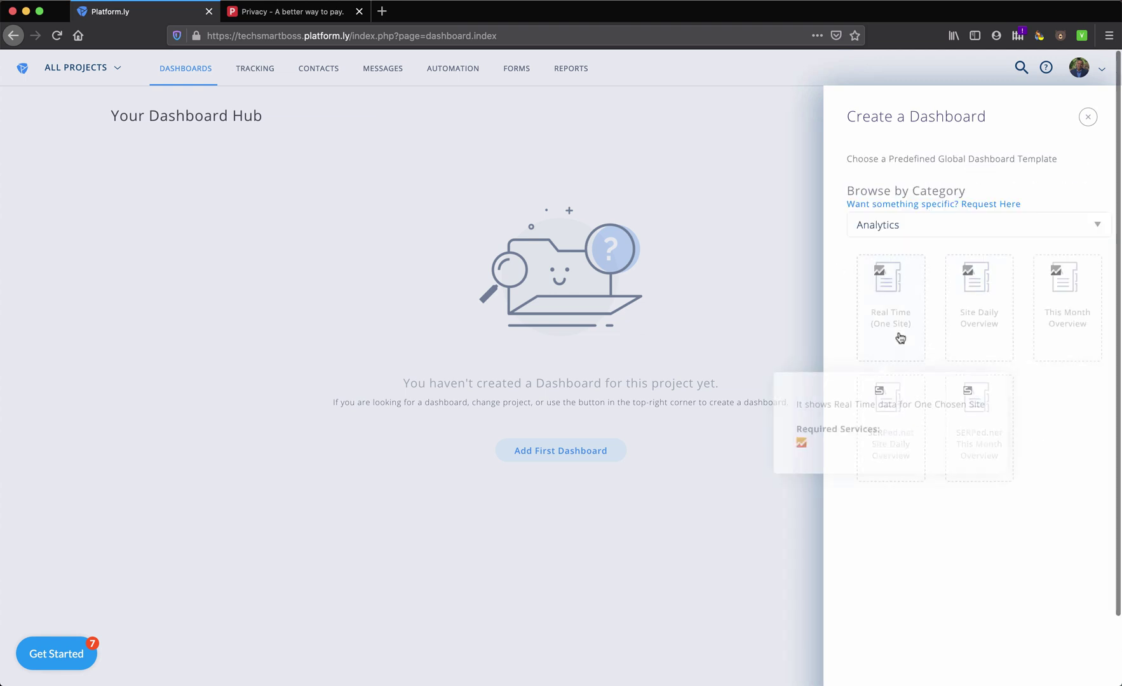
left_click(909, 226)
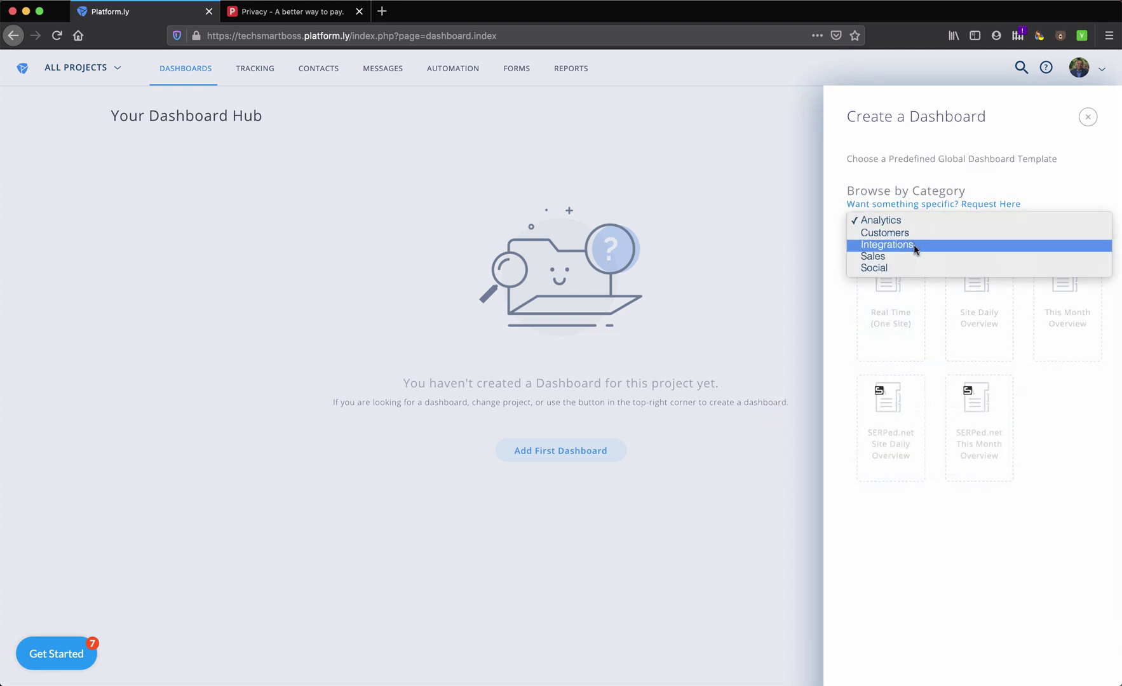
left_click(908, 270)
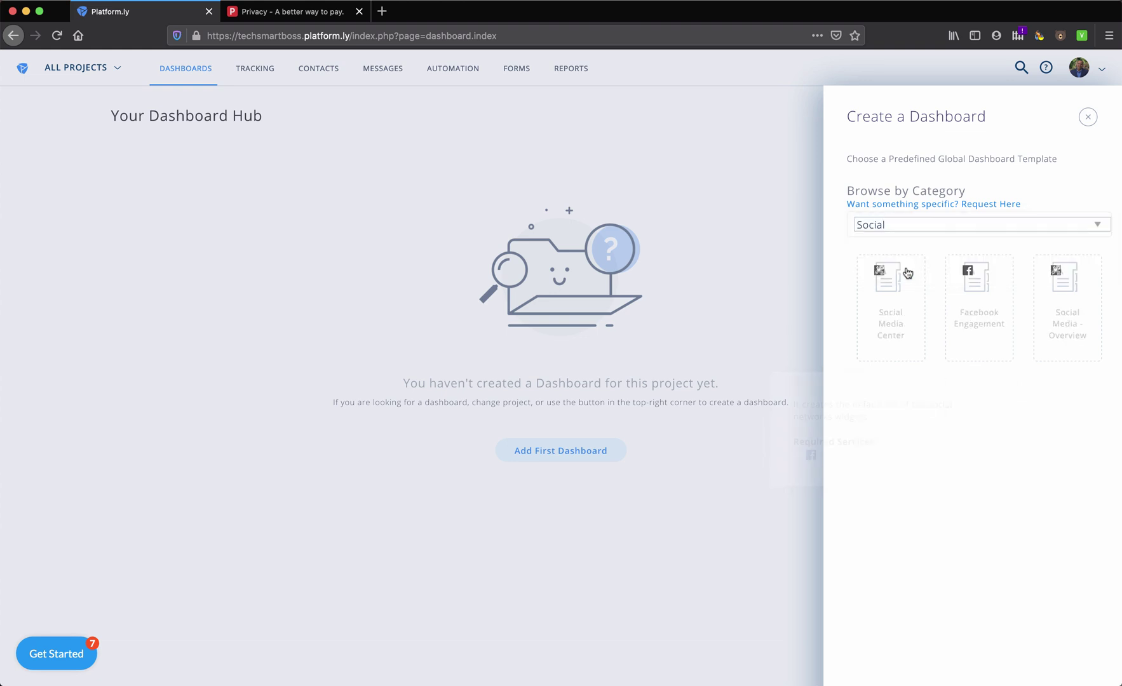
left_click(924, 226)
left_click(914, 200)
left_click(918, 227)
left_click(913, 208)
left_click(1087, 117)
Switch to the Tech Smart Boss project and start the Contacts Directory tour
left_click(78, 75)
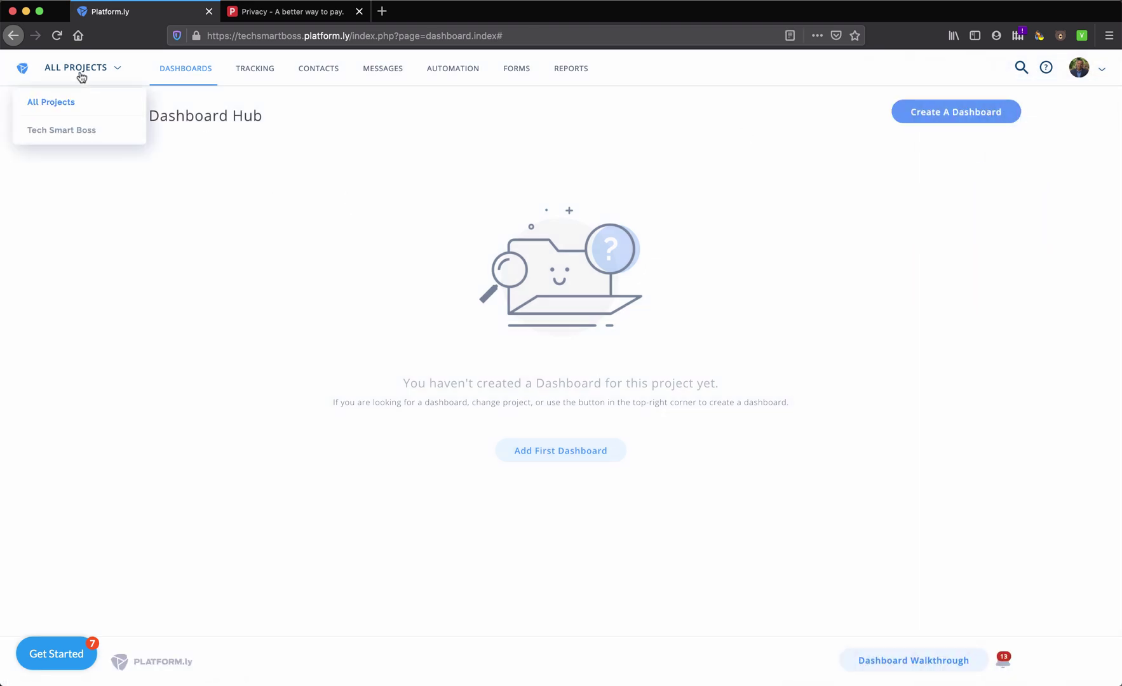
left_click(67, 132)
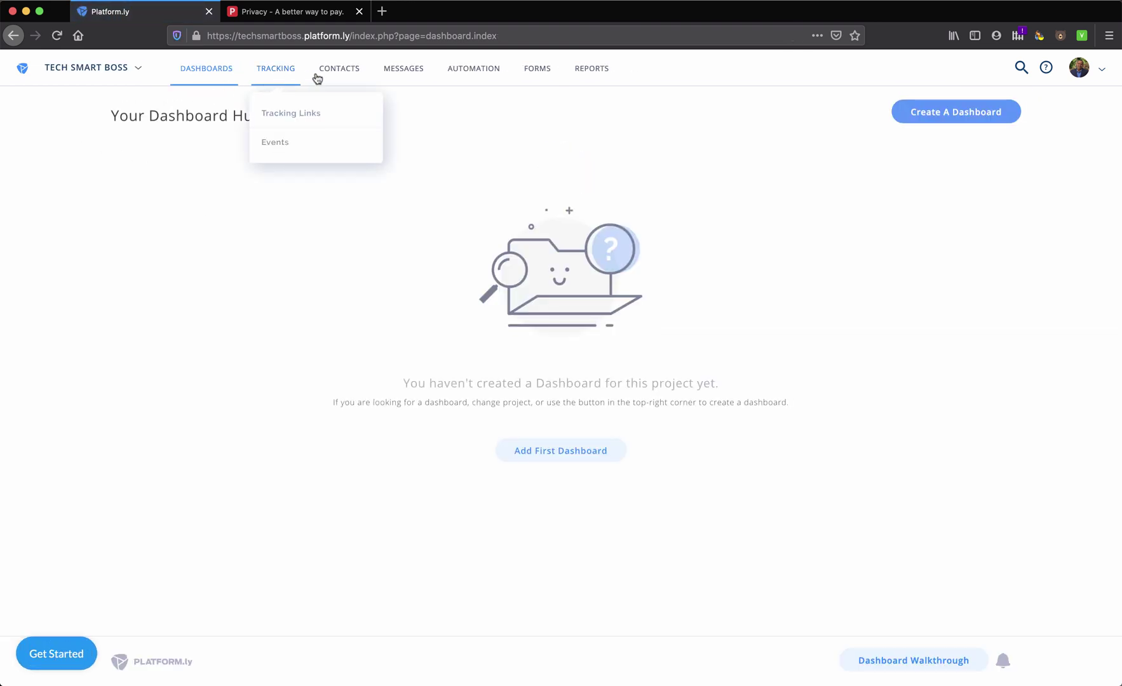
mouse_move(338, 75)
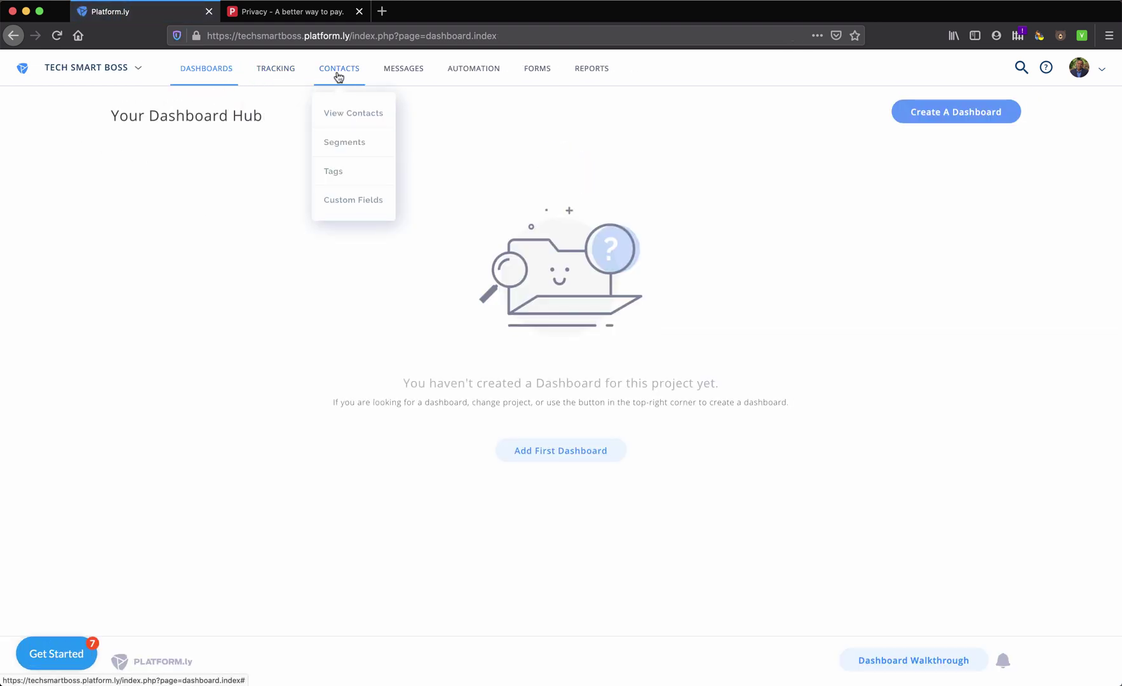
left_click(344, 114)
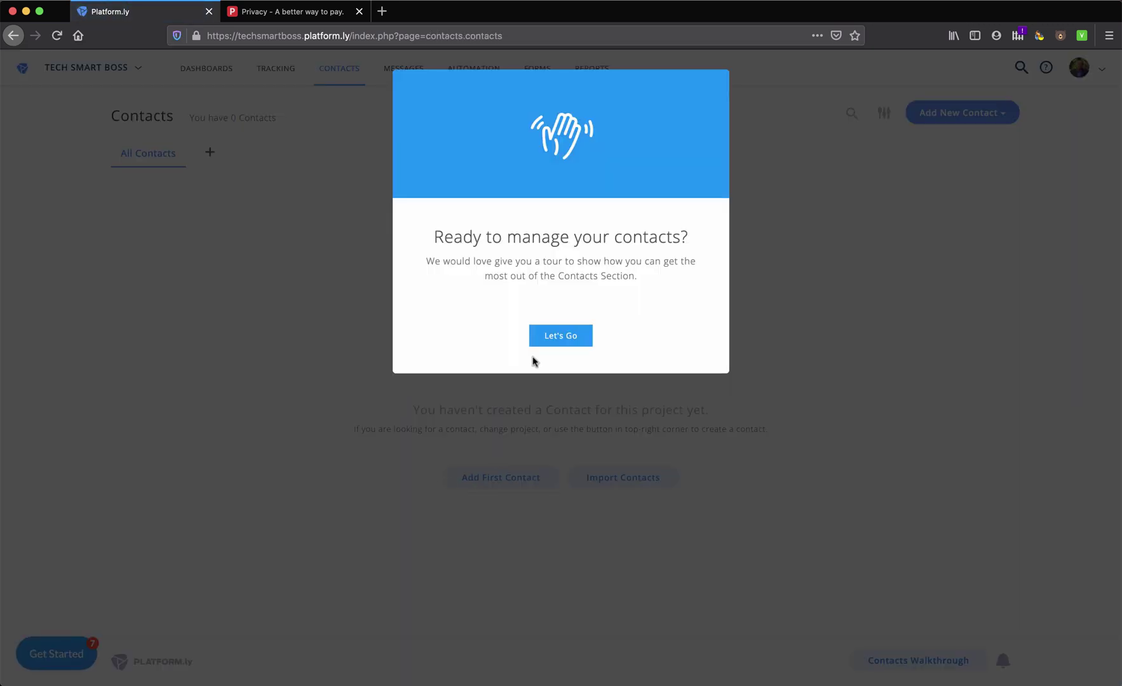
left_click(566, 334)
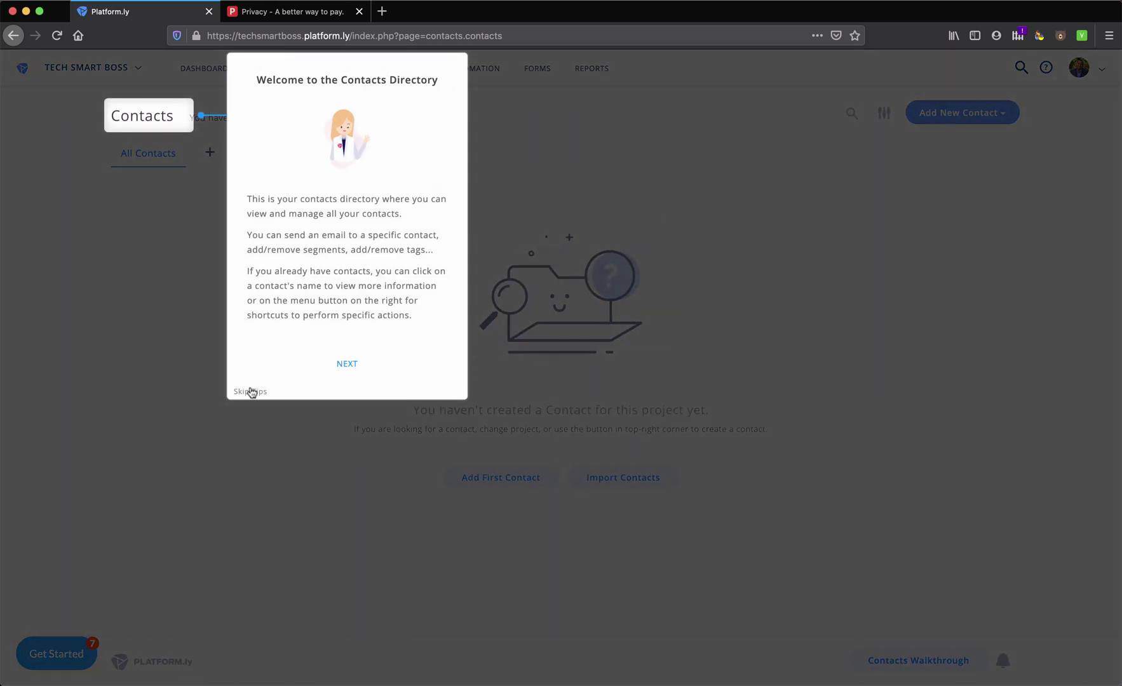
Skip the Contacts tips, add the first contact and dismiss the getting-started checklist
left_click(252, 393)
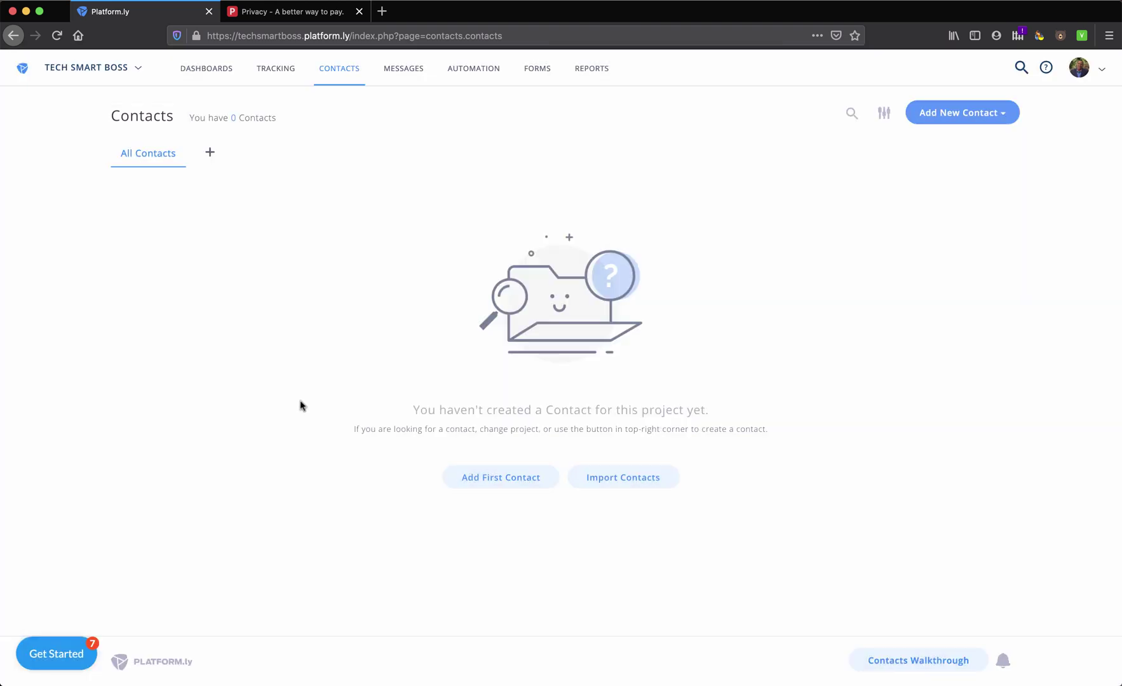
left_click(519, 482)
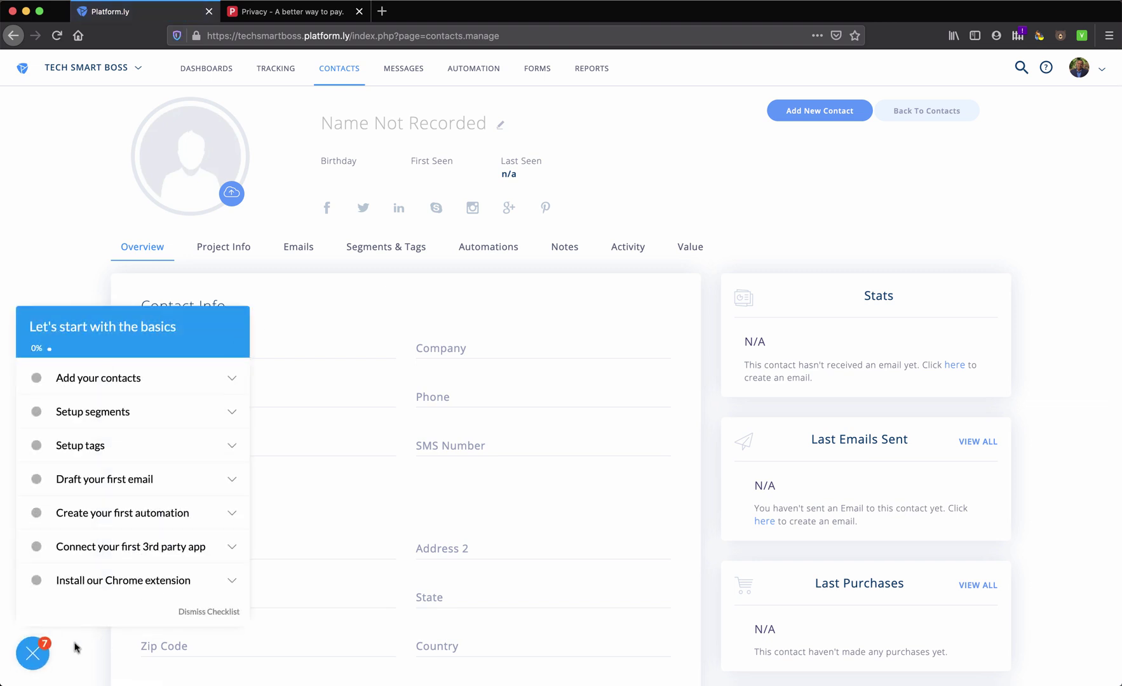
left_click(209, 612)
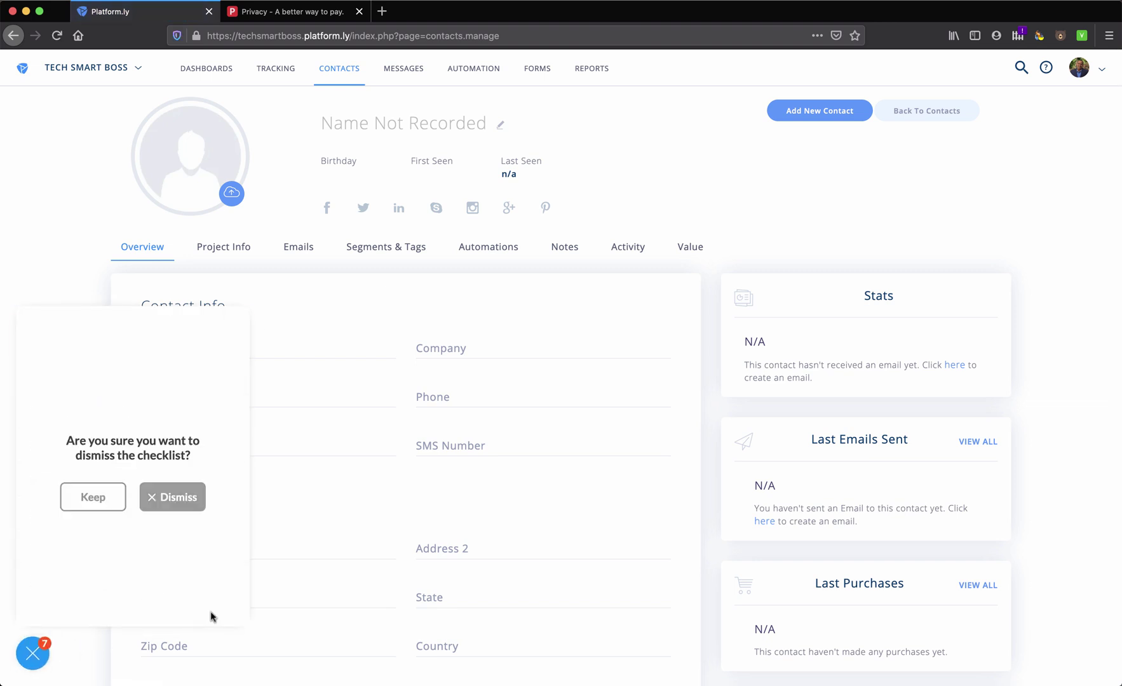
left_click(146, 502)
Select the Email field and scroll through the blank new-contact form
left_click(203, 343)
scroll(203, 344, "down", 3)
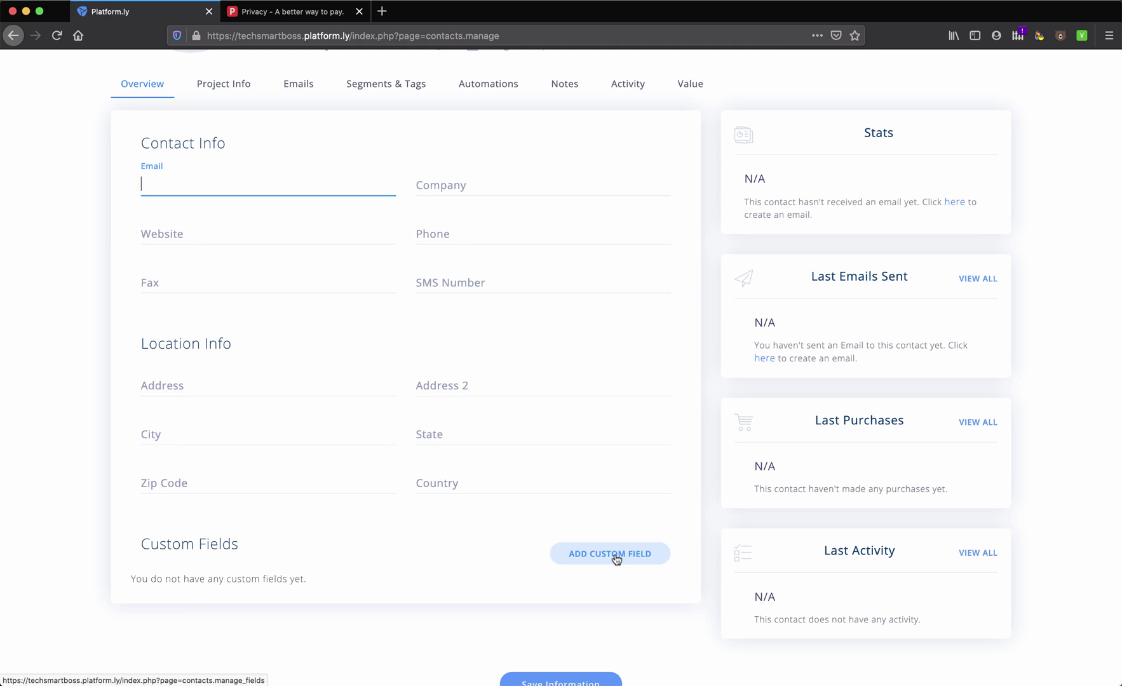
scroll(359, 293, "up", 3)
scroll(486, 521, "down", 3)
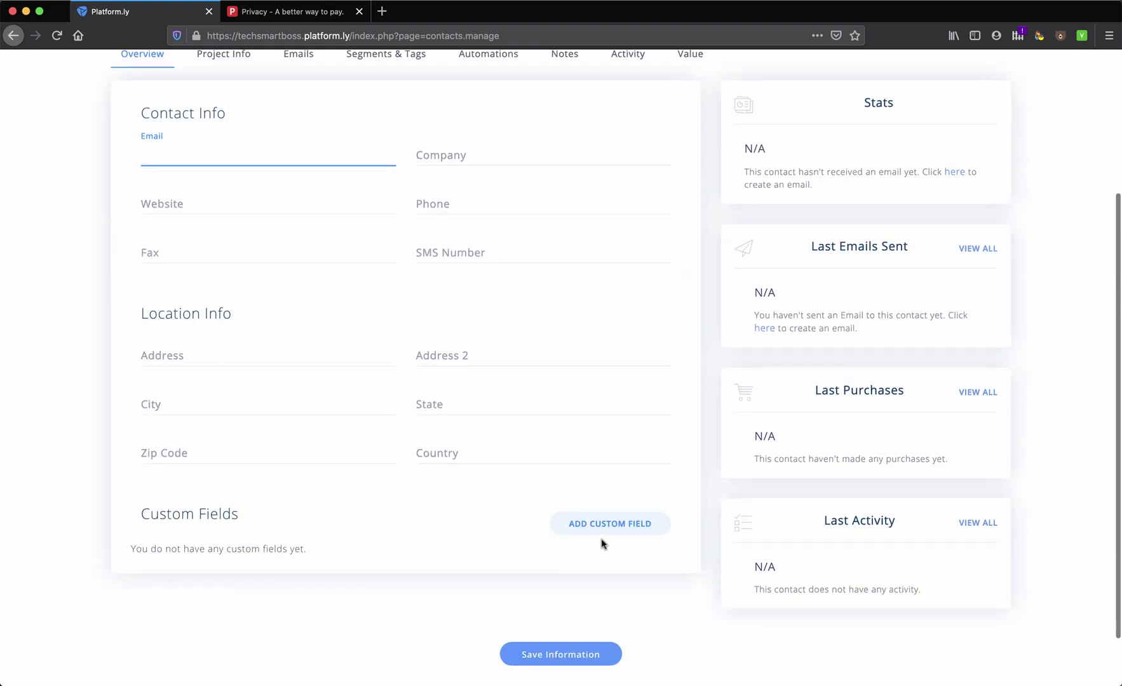
scroll(797, 361, "up", 2)
scroll(808, 336, "down", 1)
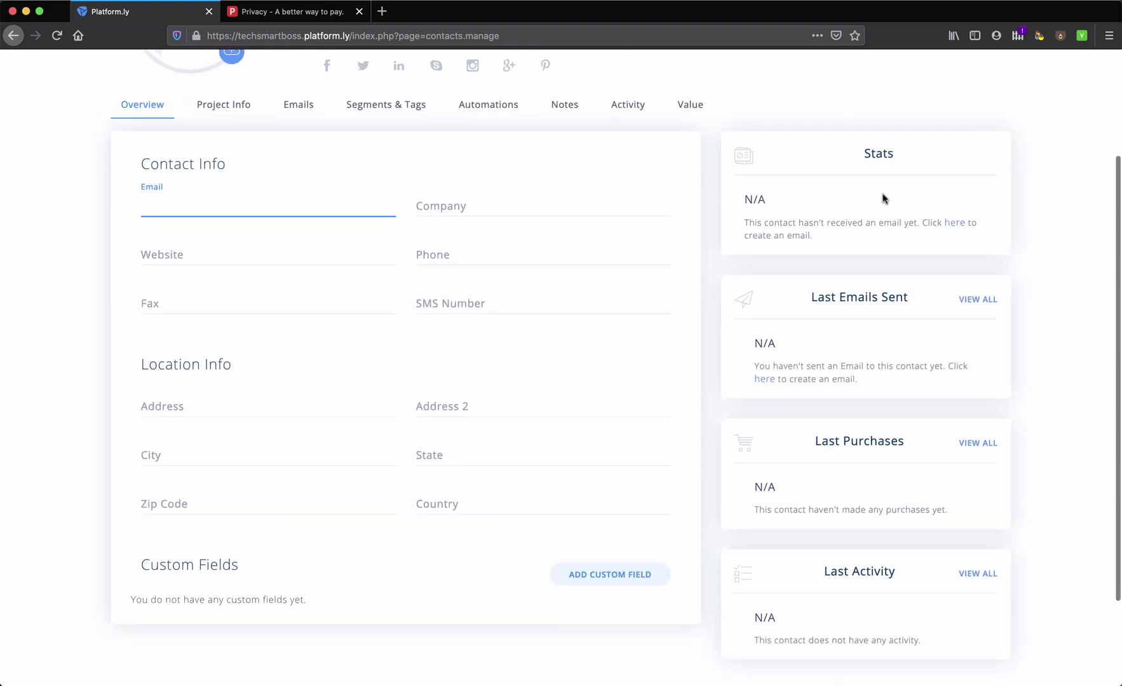
scroll(870, 343, "down", 1)
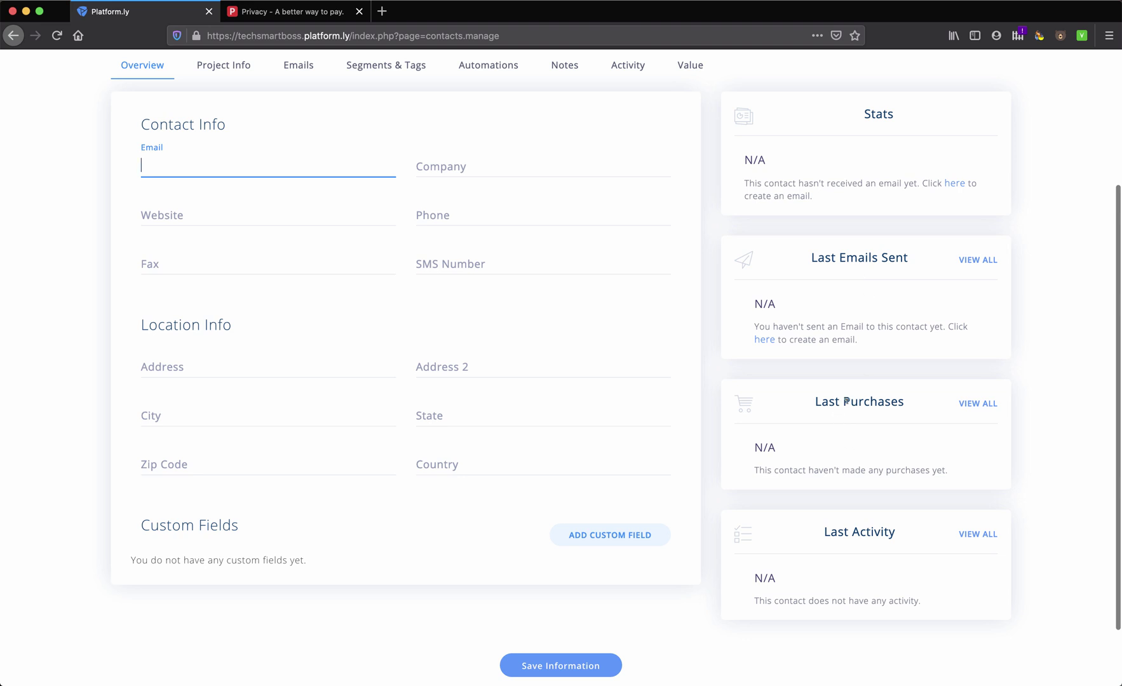
scroll(826, 559, "up", 4)
View the contact's Emails, Segments & Tags, Automations, Notes, Activity and Value tabs in turn
left_click(296, 252)
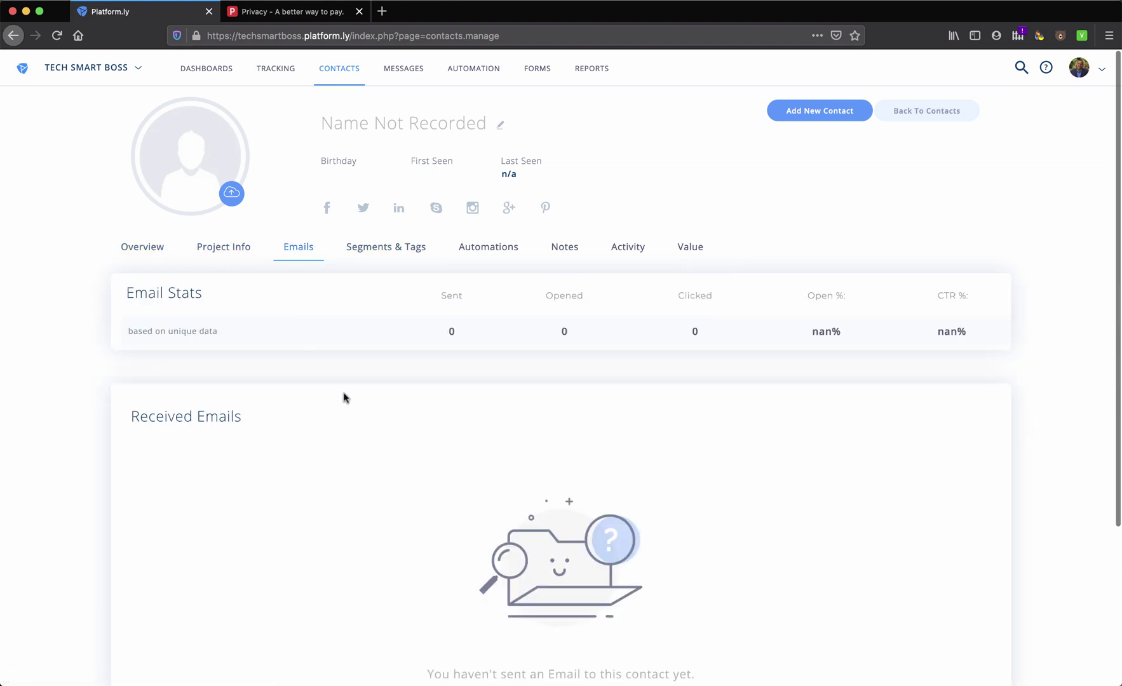
left_click(410, 252)
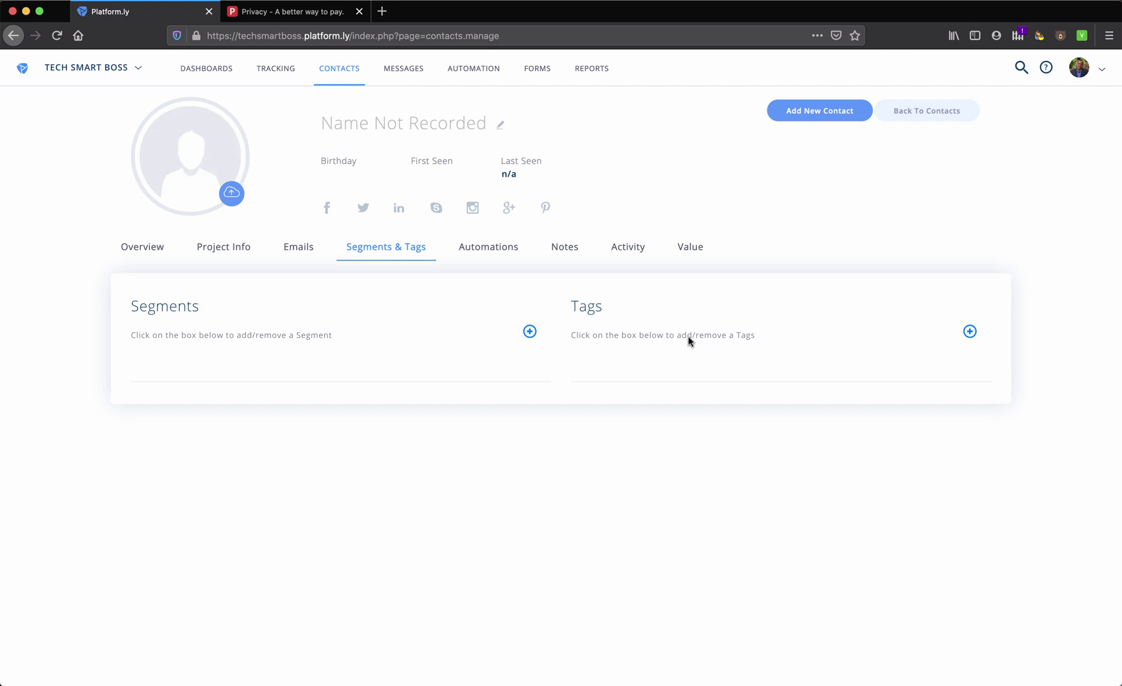
left_click(499, 250)
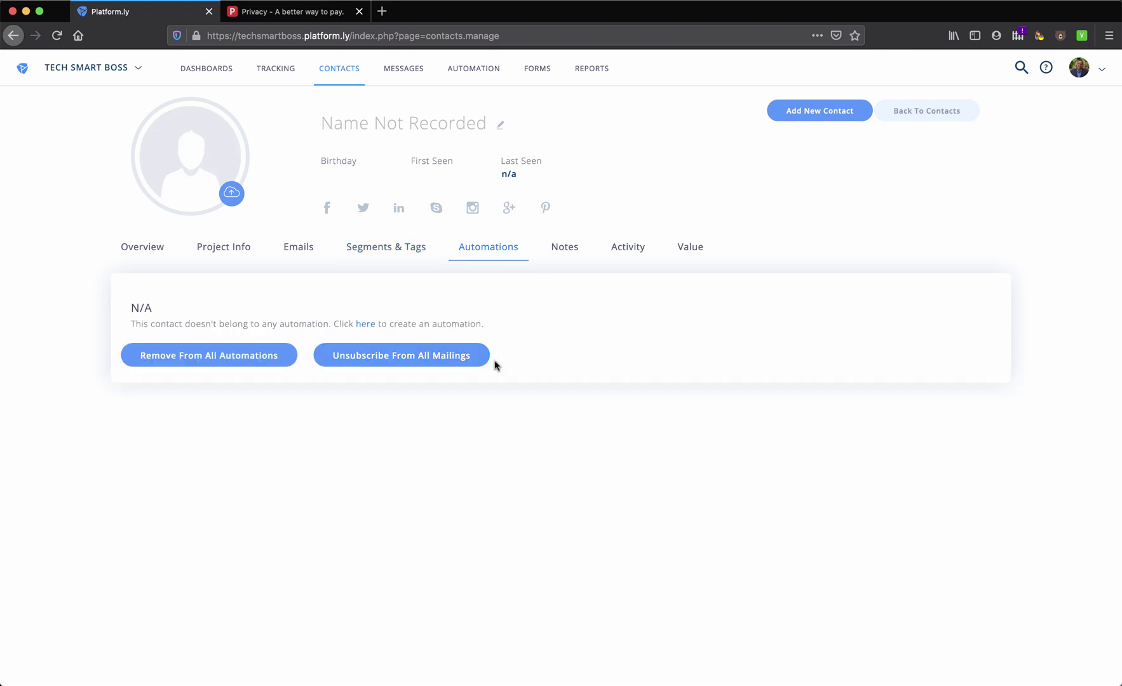
left_click(575, 252)
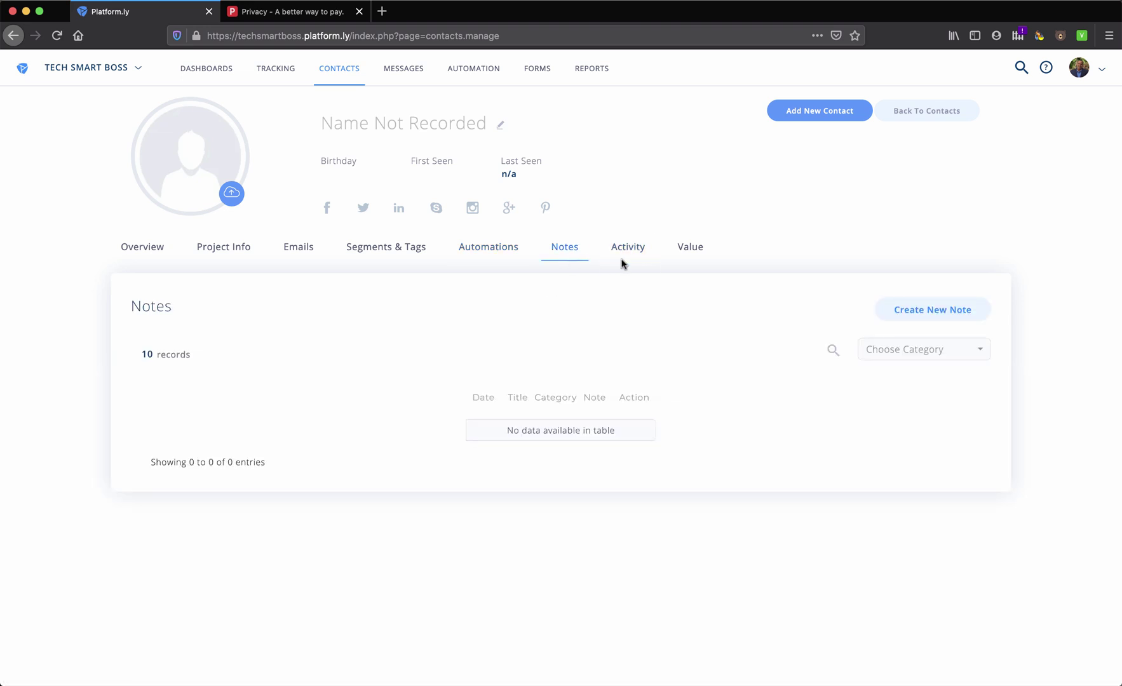
left_click(629, 259)
left_click(692, 253)
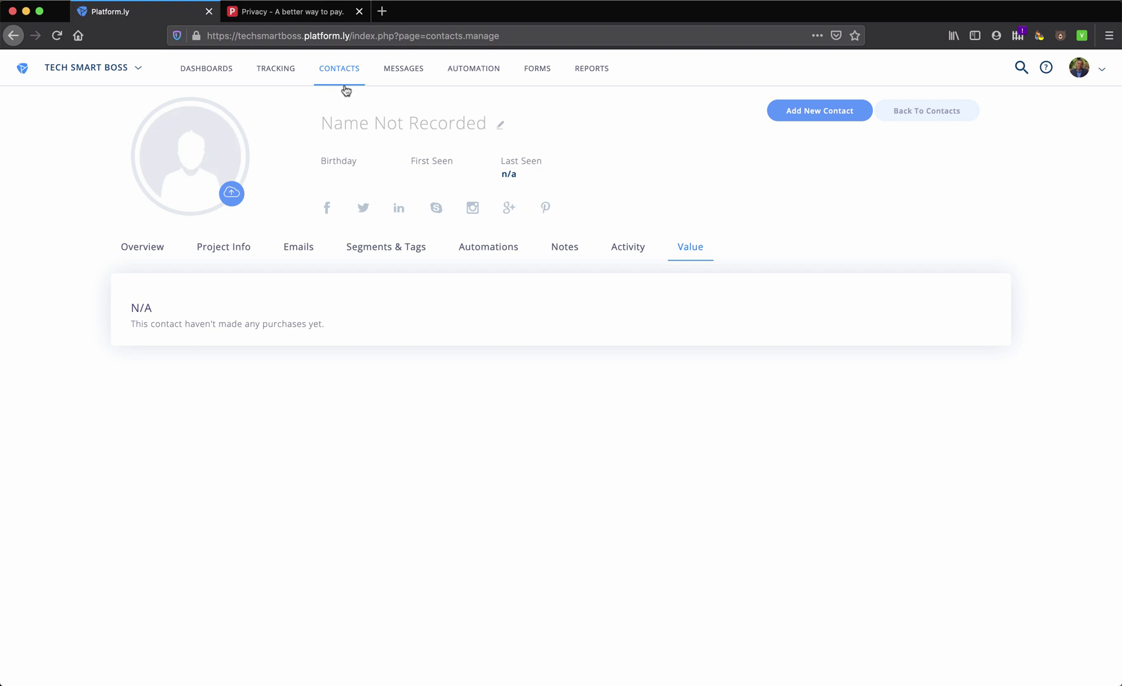
mouse_move(346, 89)
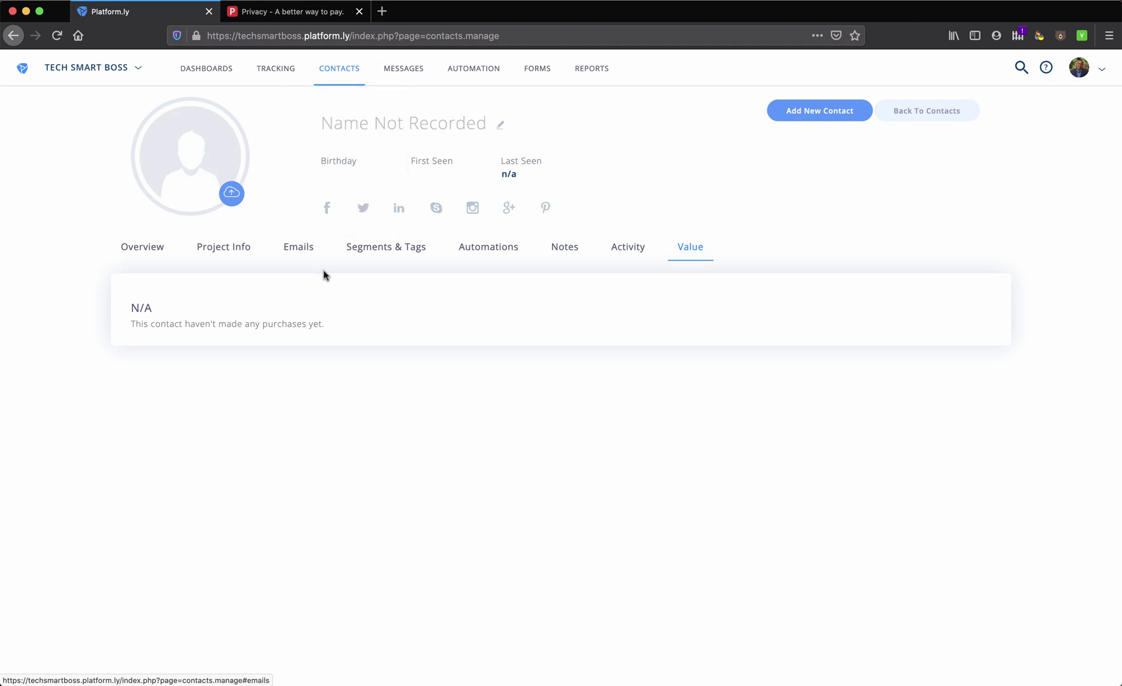
Go to Emails & Broadcasts, skip its tour tips and start a new email
mouse_move(397, 77)
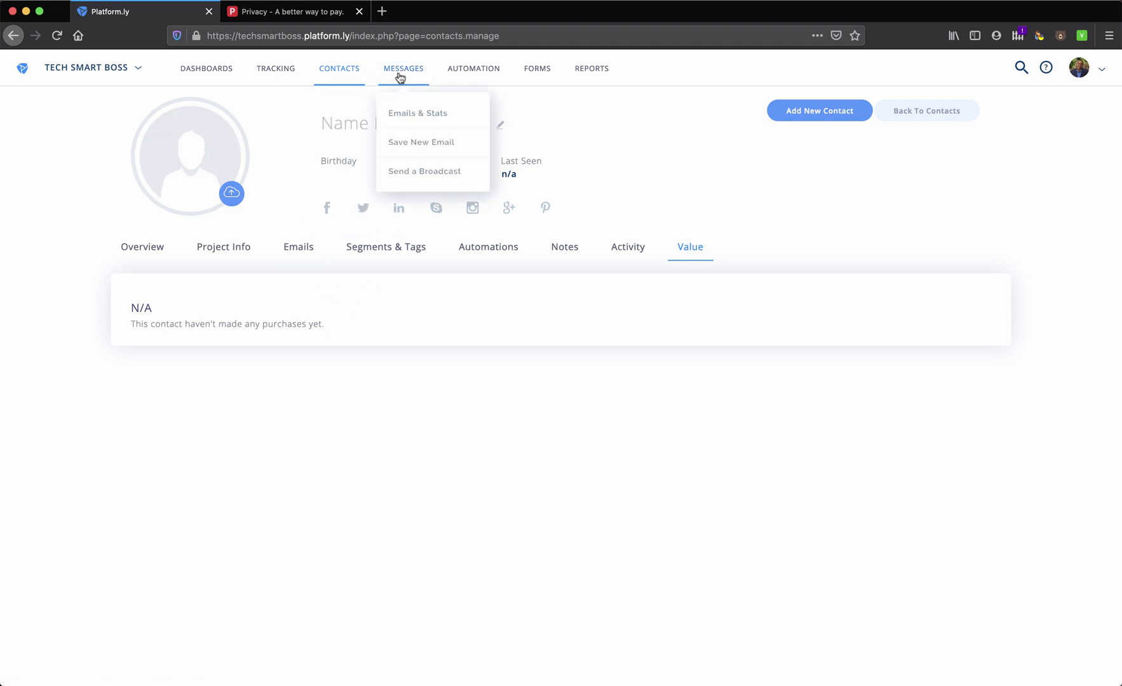
left_click(411, 115)
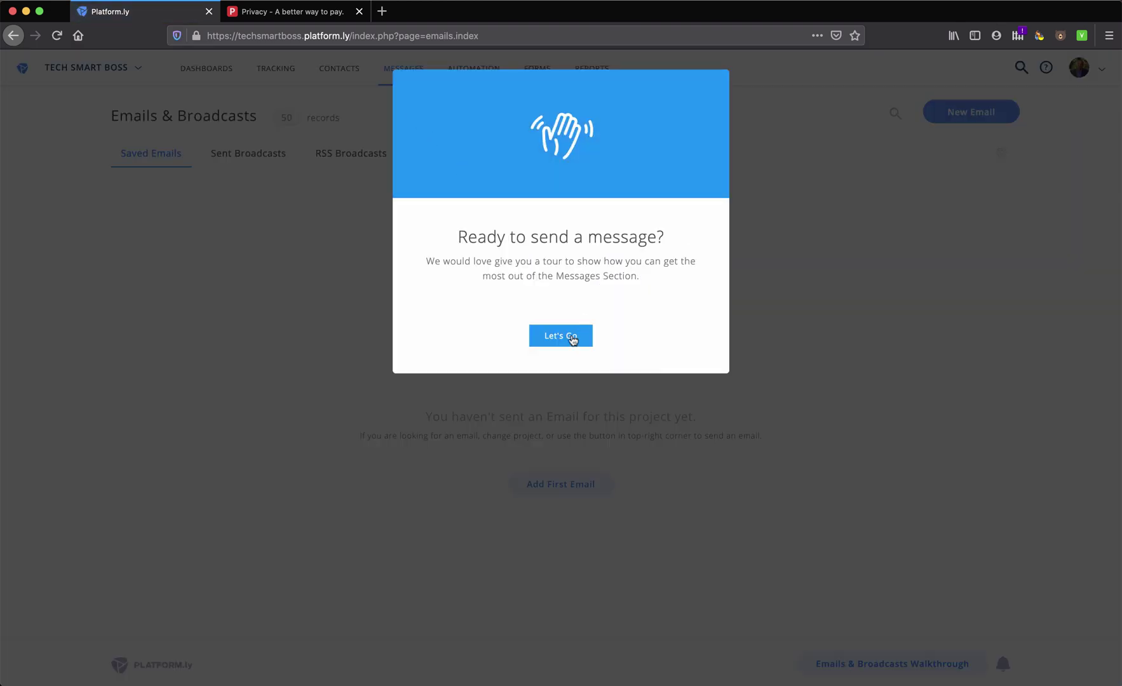
left_click(569, 337)
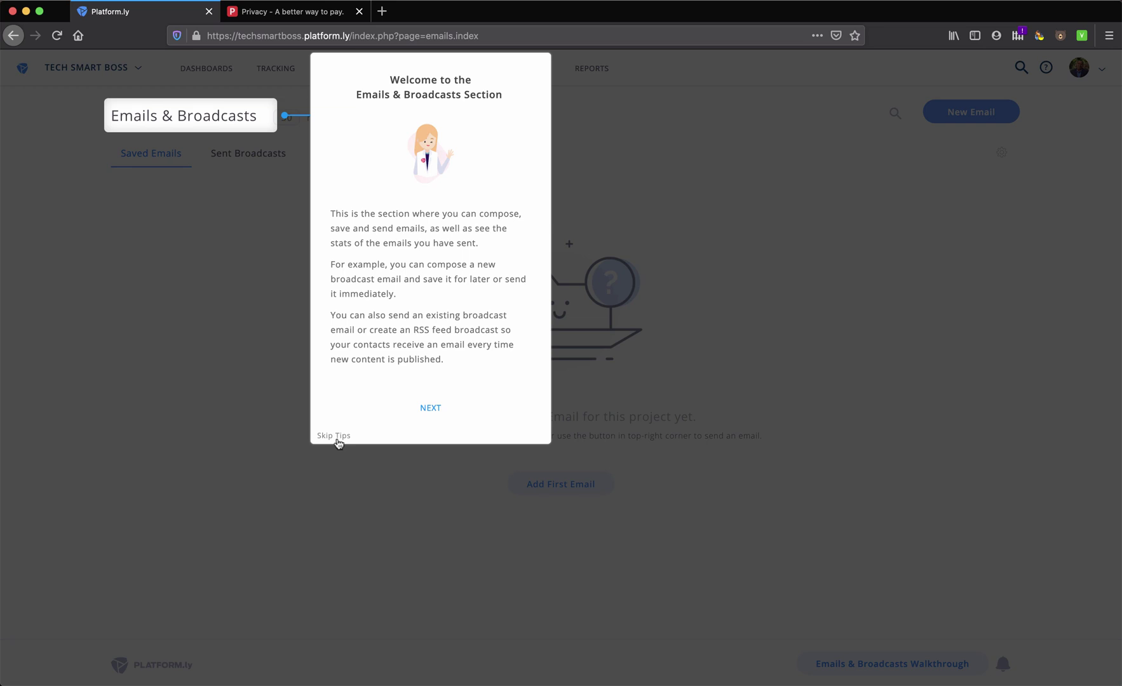
left_click(336, 437)
left_click(960, 113)
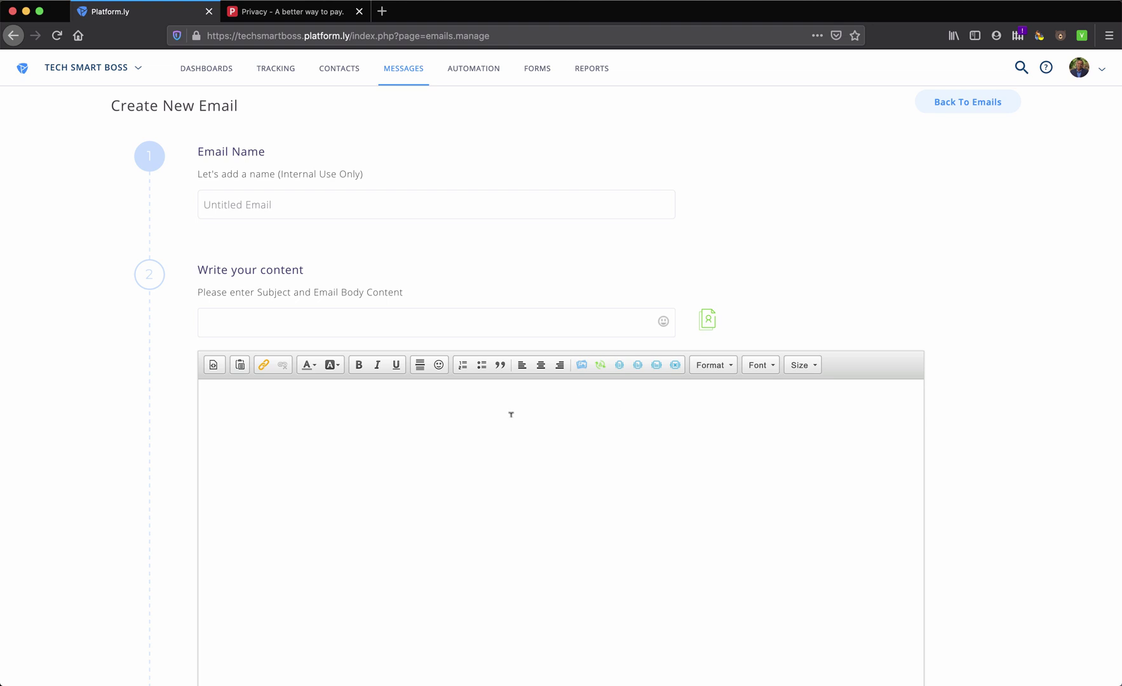
Make the sample word in the email body bold, then delete it to empty the body
scroll(481, 444, "down", 3)
scroll(481, 444, "up", 2)
left_click(368, 373)
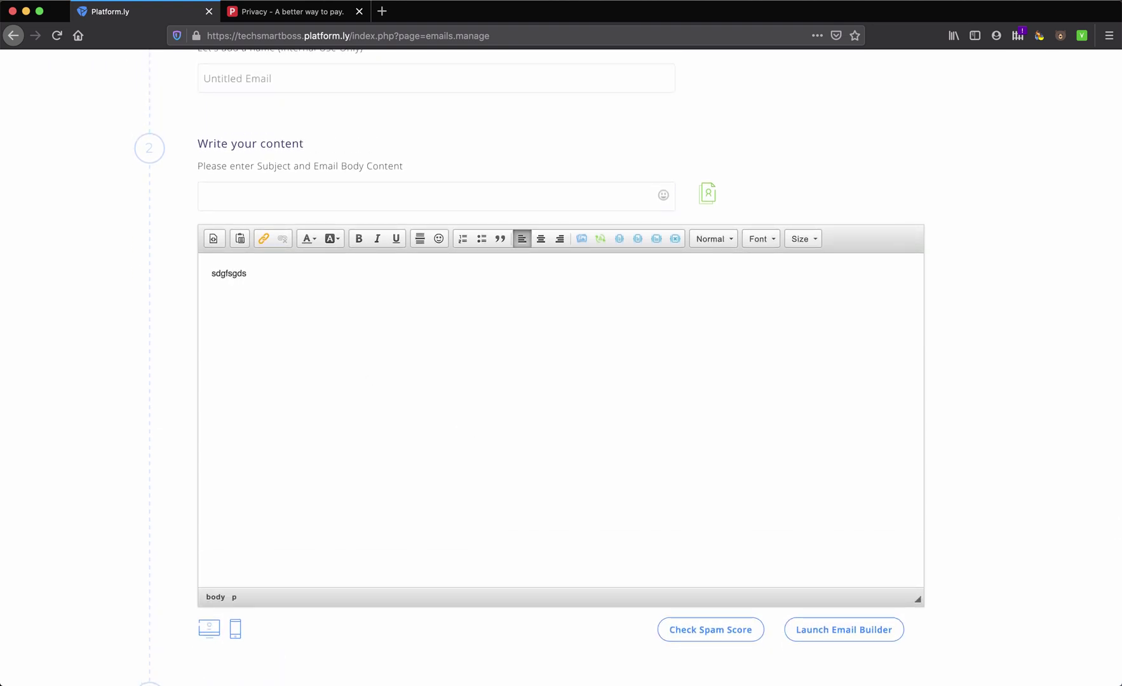
double_click(235, 273)
left_click(358, 239)
left_click(300, 275)
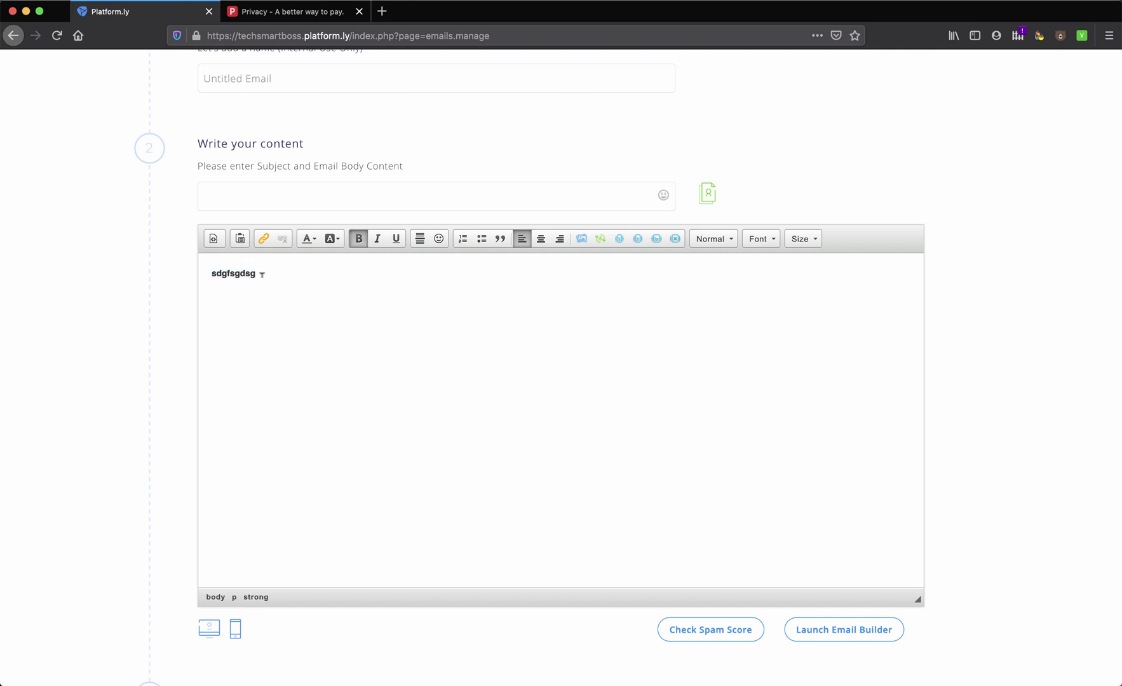
left_click_drag(262, 274, 188, 271)
key("BackSpace")
scroll(277, 292, "up", 3)
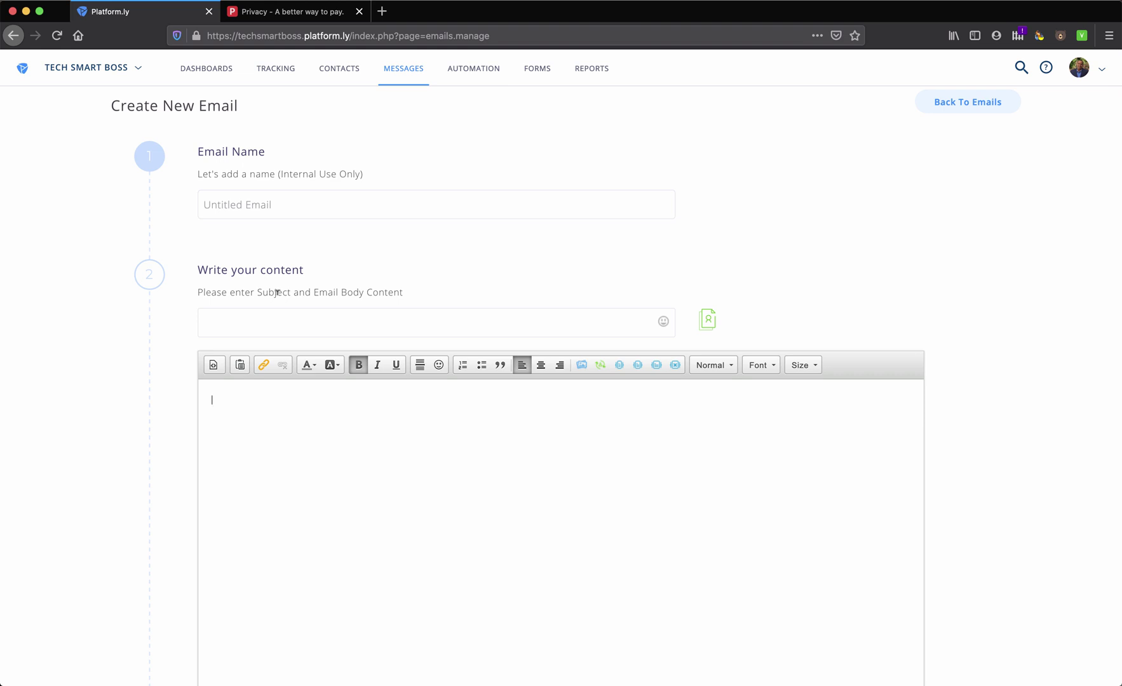
scroll(363, 258, "down", 4)
scroll(365, 276, "down", 5)
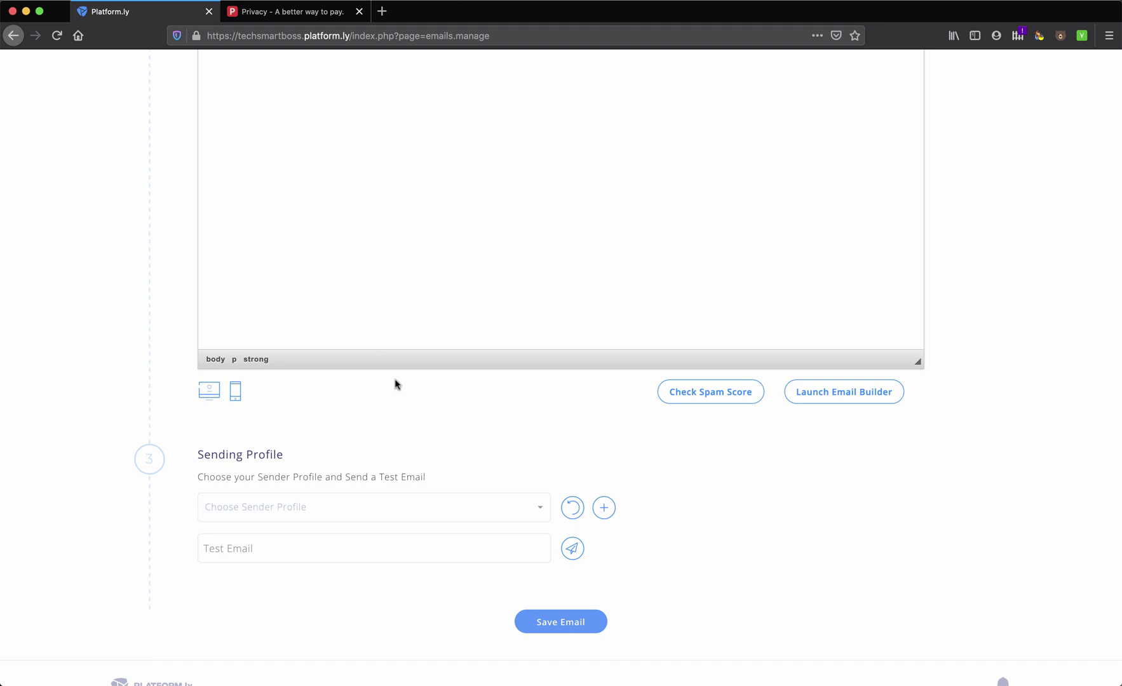
scroll(398, 410, "down", 1)
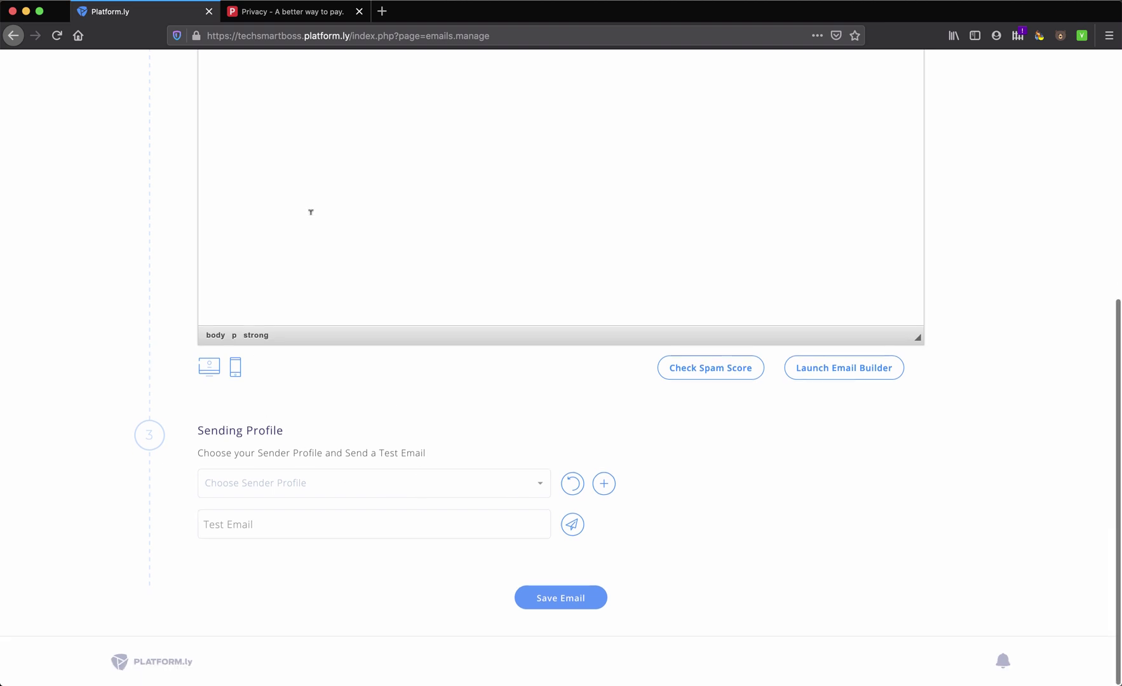
scroll(310, 215, "up", 10)
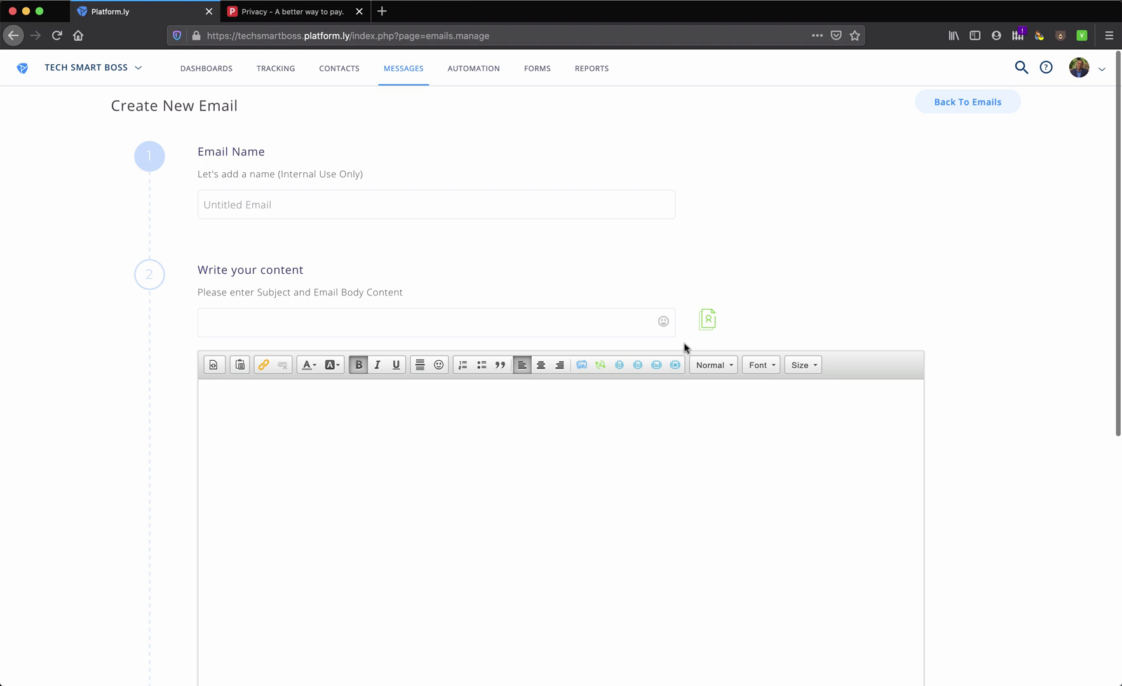
Try personalizing the subject with the First Name contact field, then cancel
left_click(707, 320)
left_click(509, 383)
left_click(636, 412)
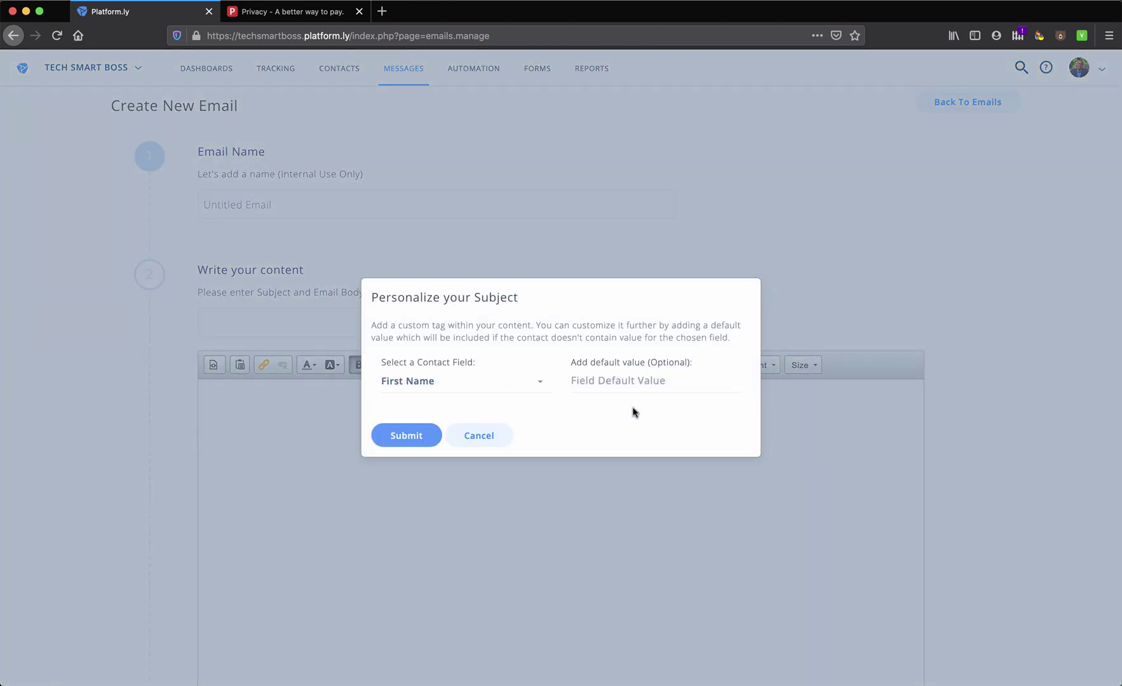
left_click(484, 439)
Choose Default Profile as the email's sender profile
scroll(519, 547, "down", 10)
left_click(504, 491)
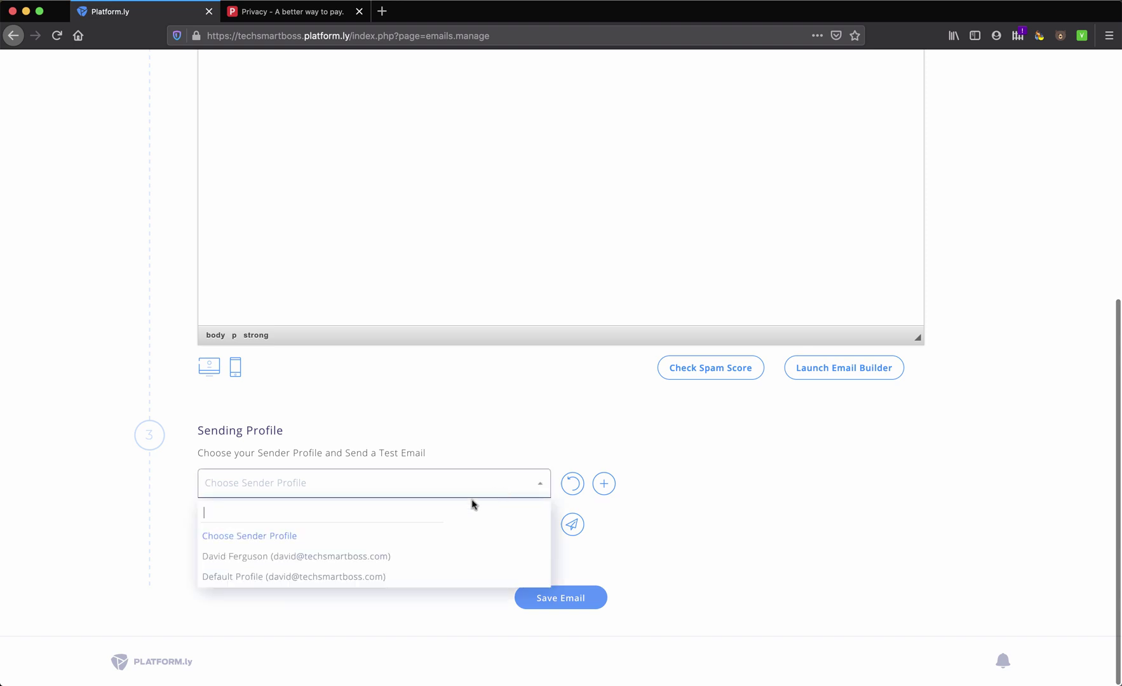
left_click(384, 578)
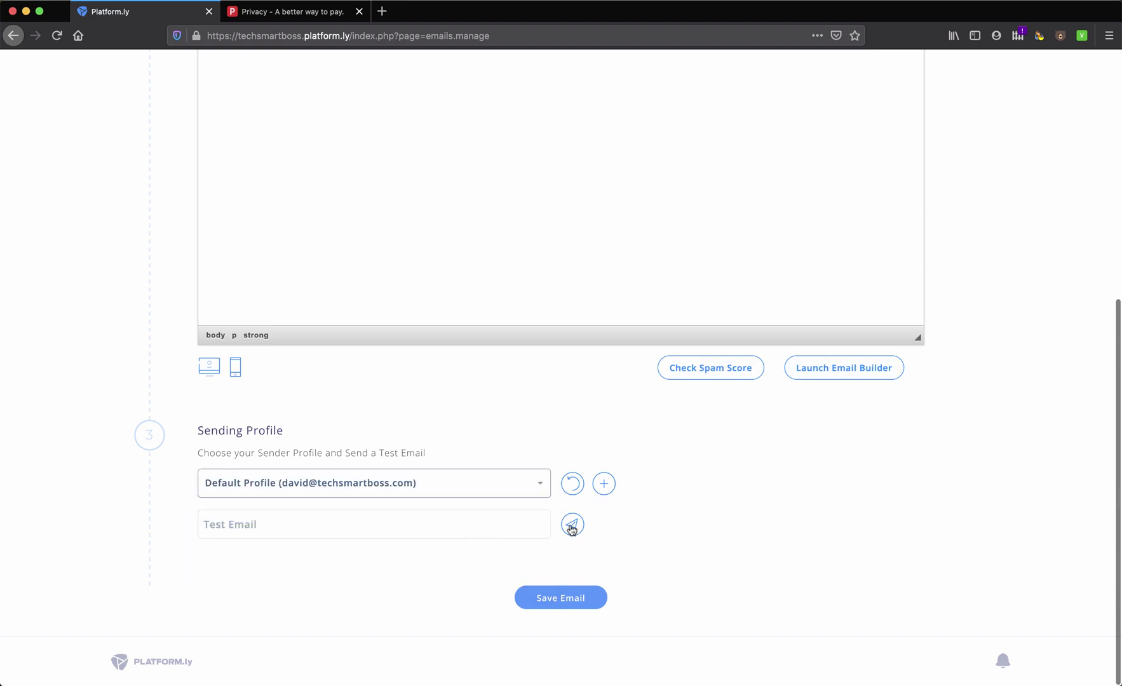
scroll(551, 501, "up", 10)
mouse_move(405, 69)
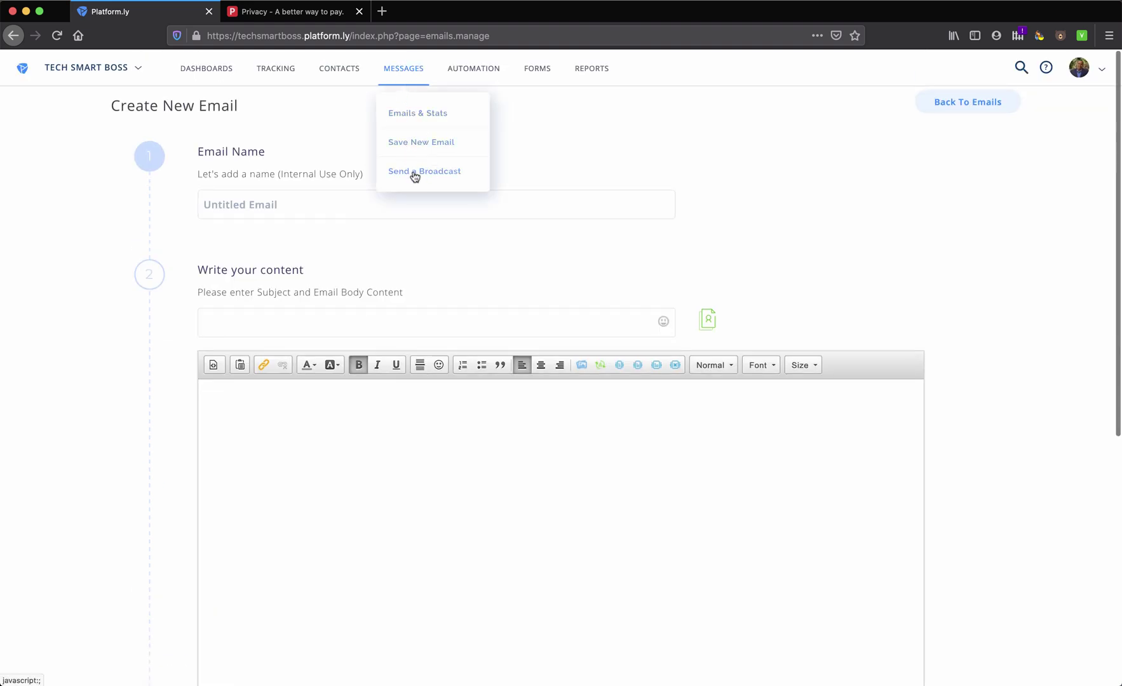
mouse_move(464, 76)
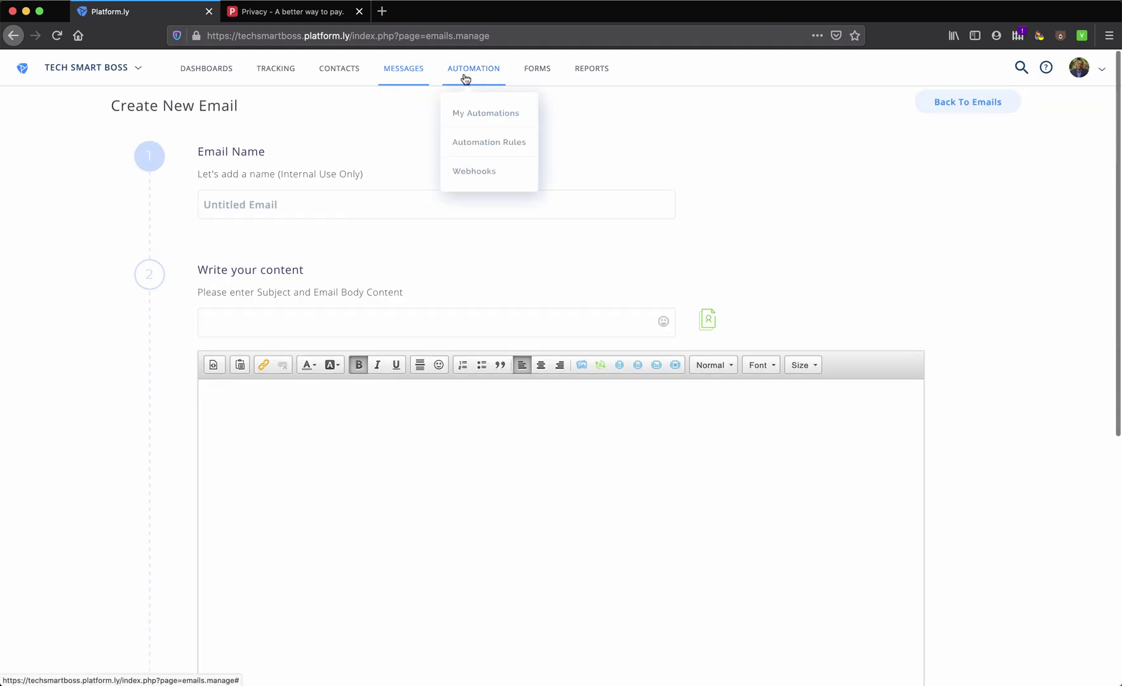
Go to My Automations and skip its tour tips
left_click(478, 114)
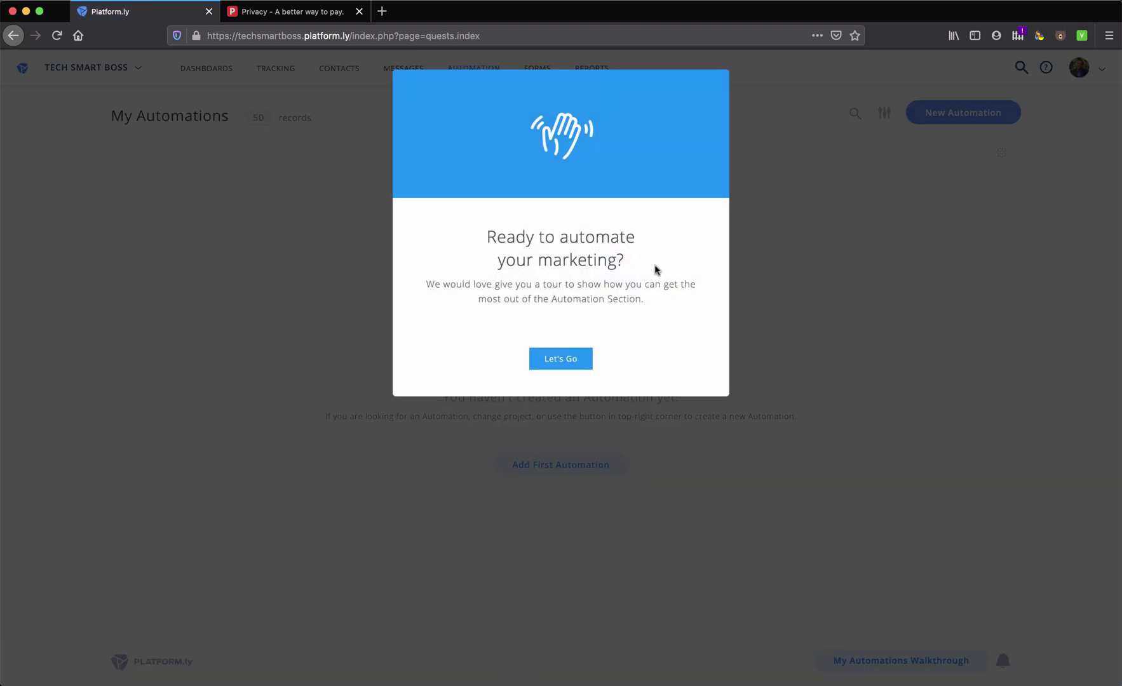
left_click(560, 359)
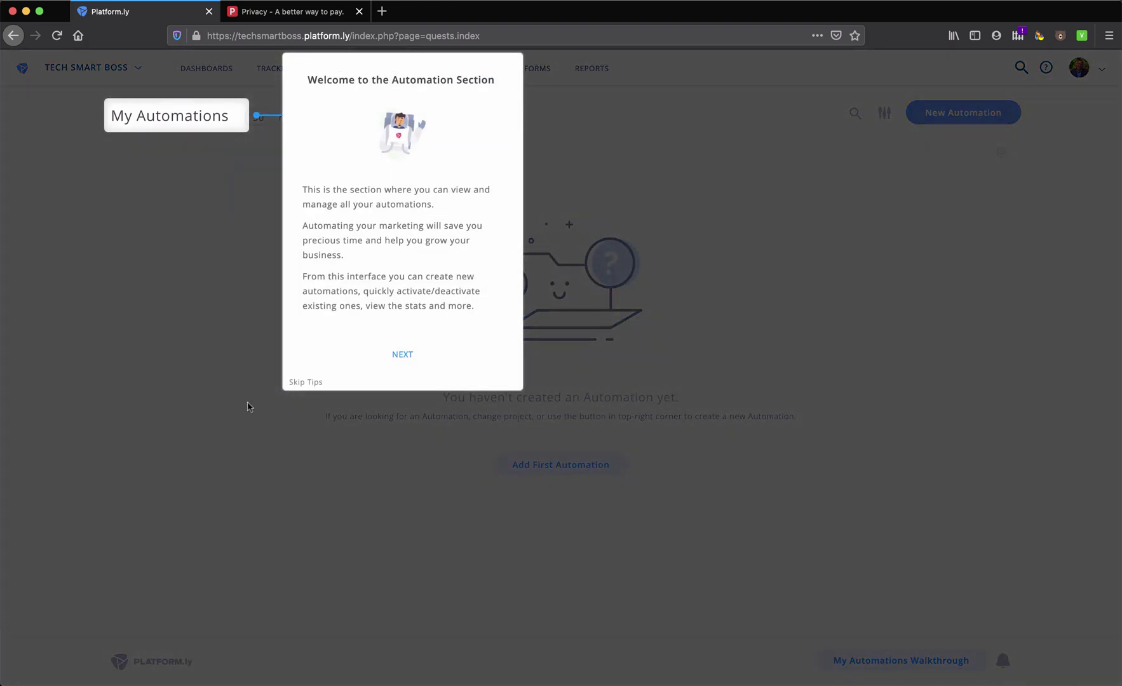
left_click(298, 383)
Start a new automation of the Simple Follow-up type
left_click(960, 112)
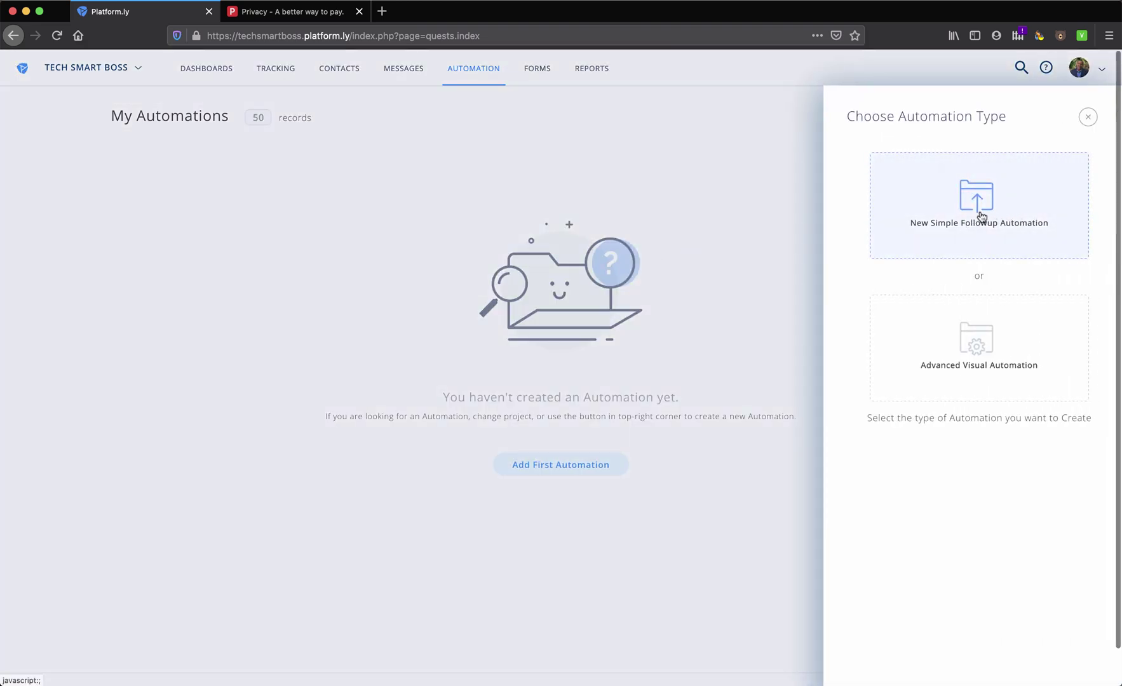
left_click(962, 379)
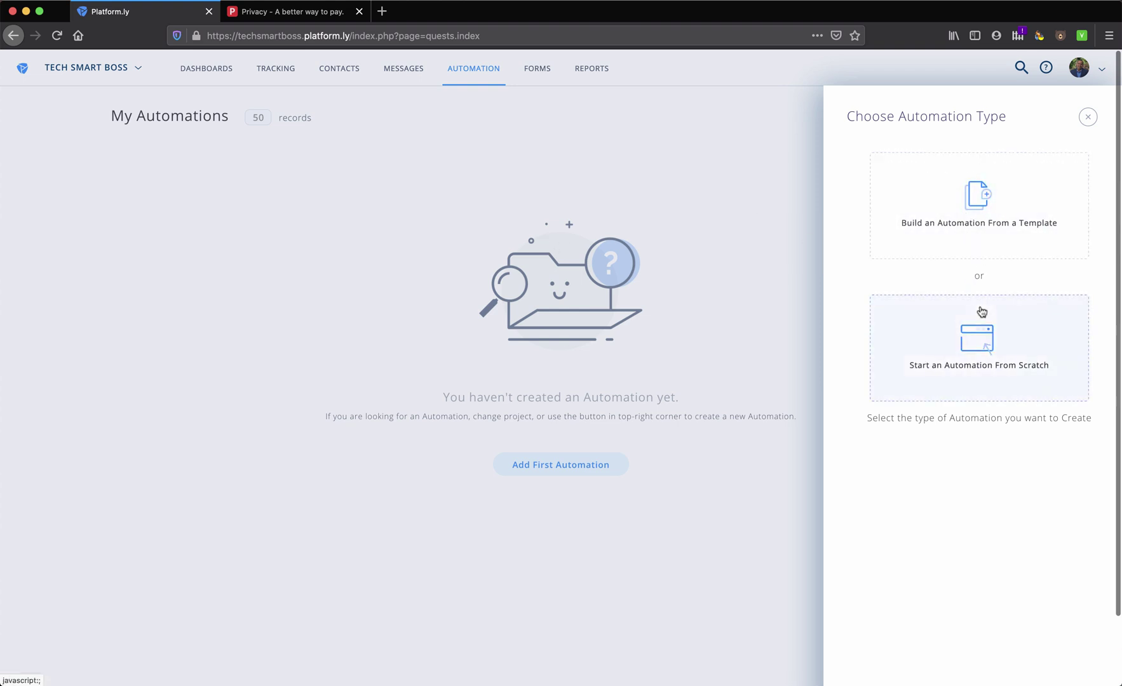
left_click(1088, 117)
left_click(964, 119)
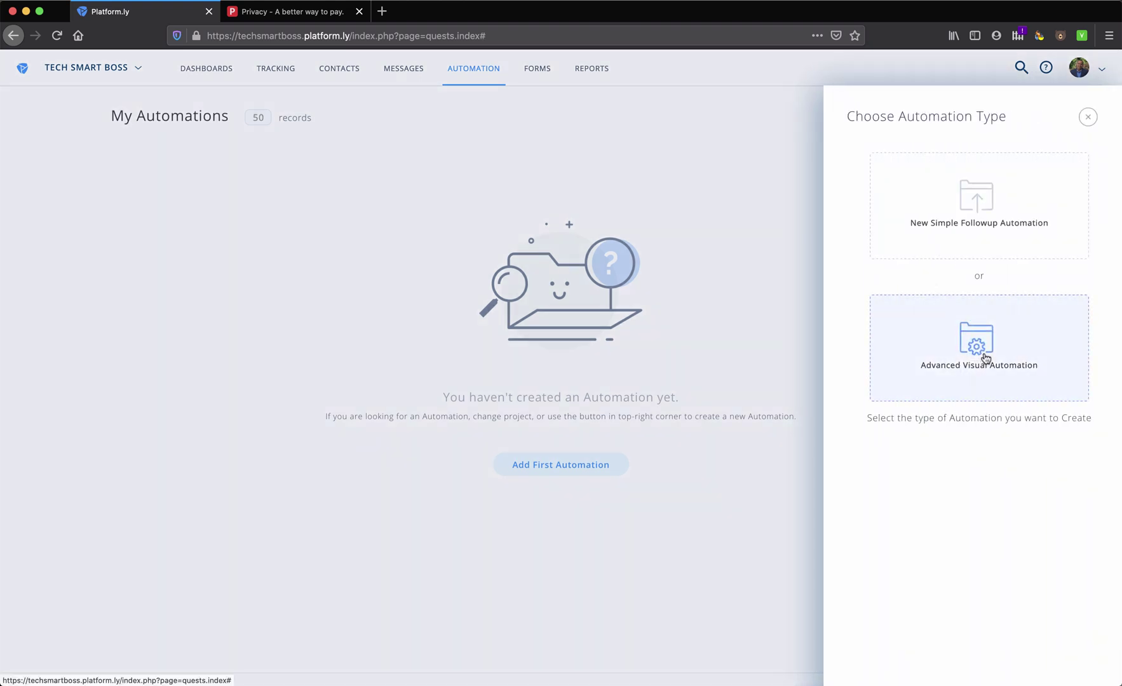
left_click(975, 197)
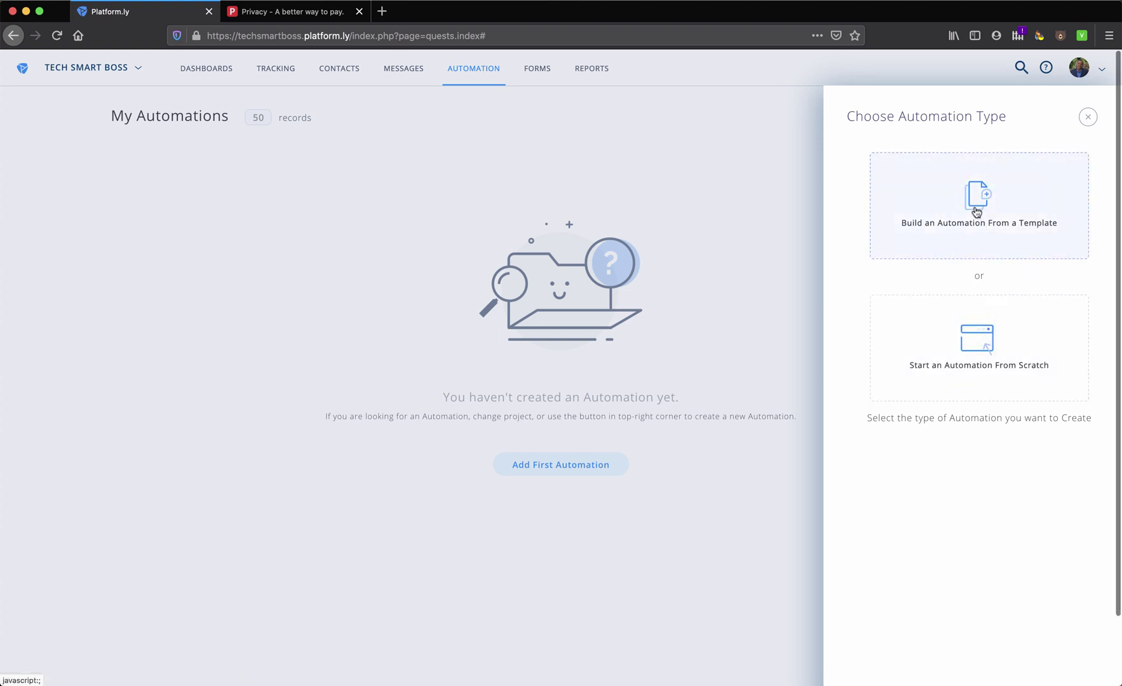
Pick Build From a Template, preview Demo Follow-up Emails, then load that template
left_click(978, 232)
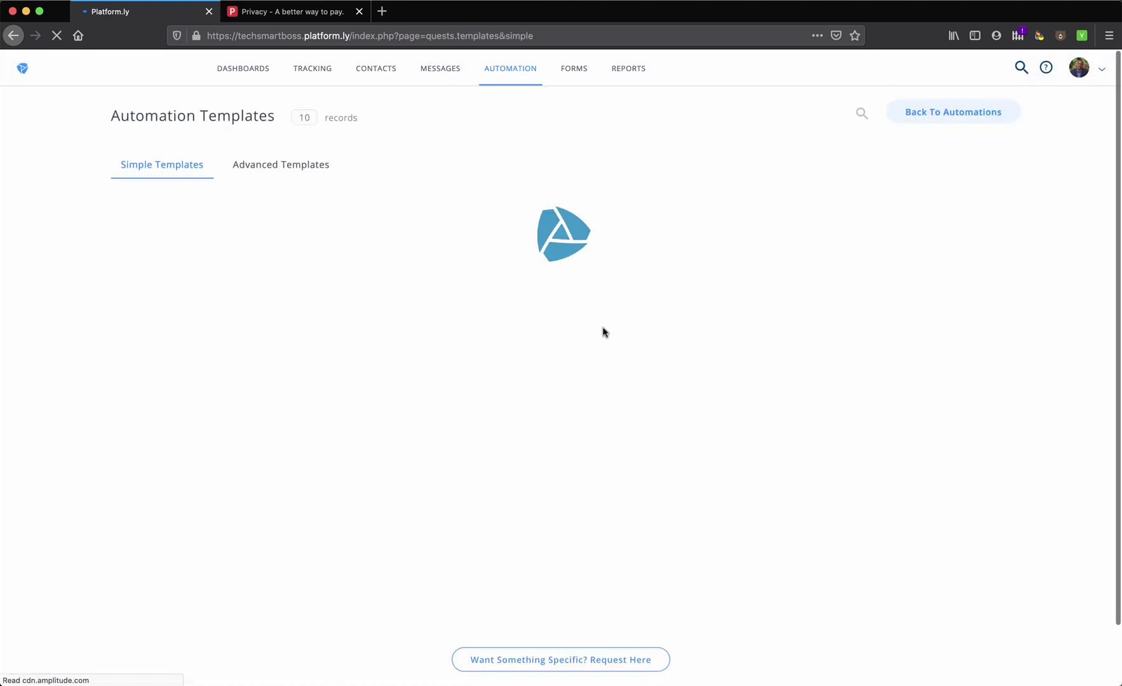
scroll(223, 403, "down", 3)
scroll(224, 402, "up", 3)
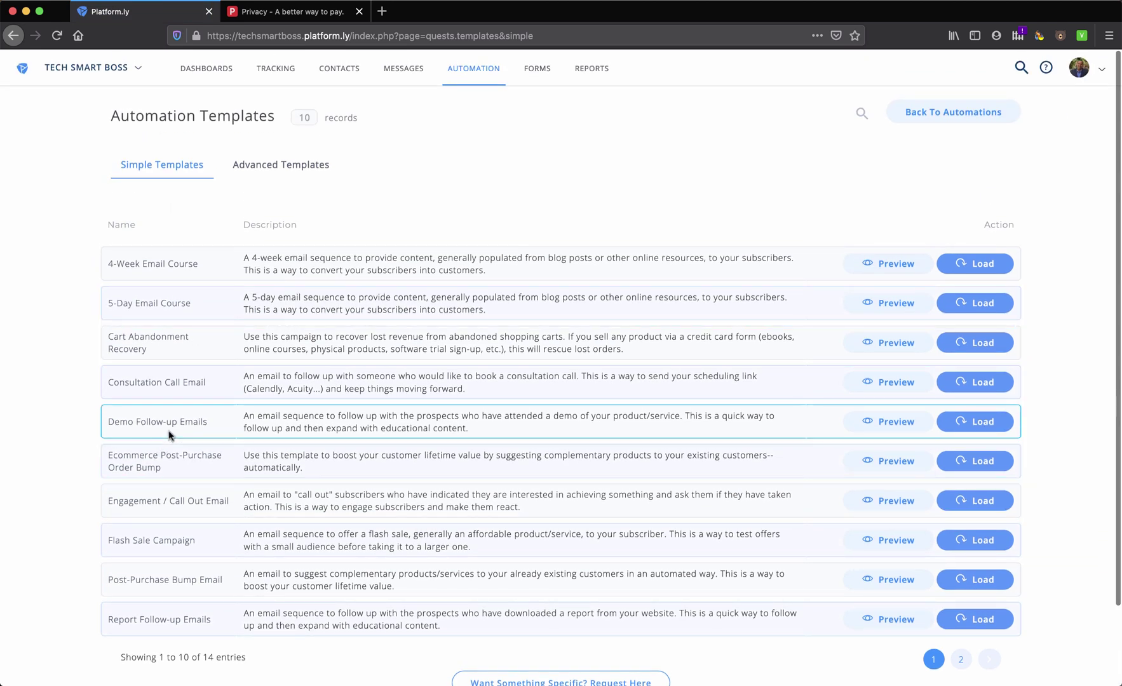
left_click(886, 422)
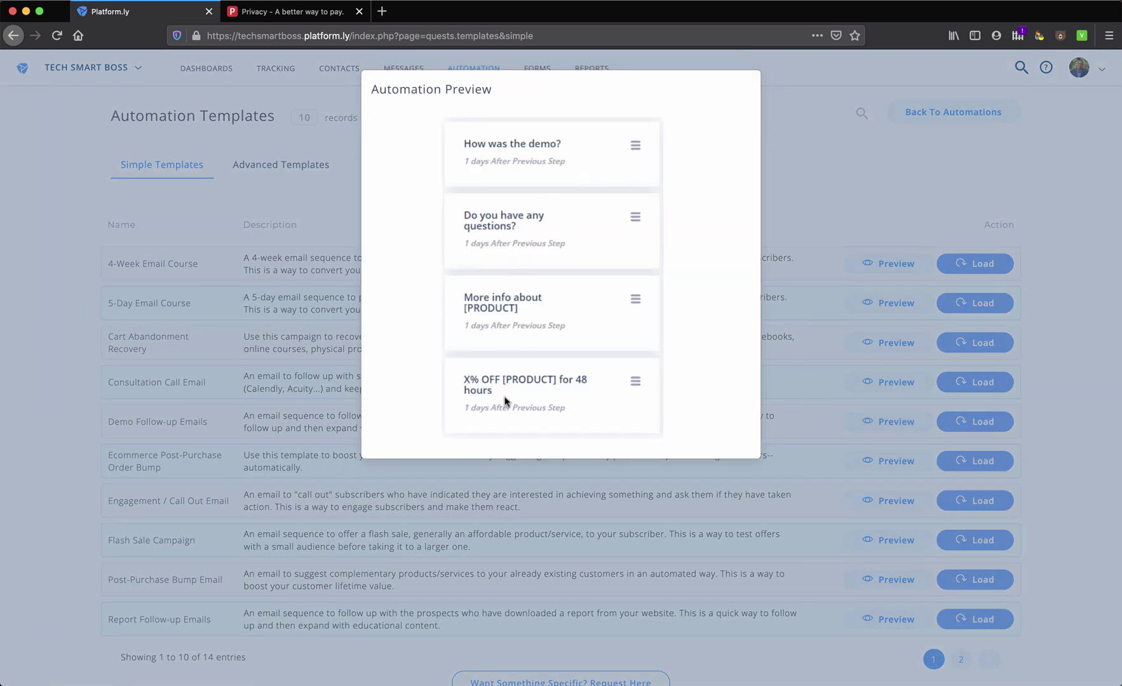
left_click(788, 317)
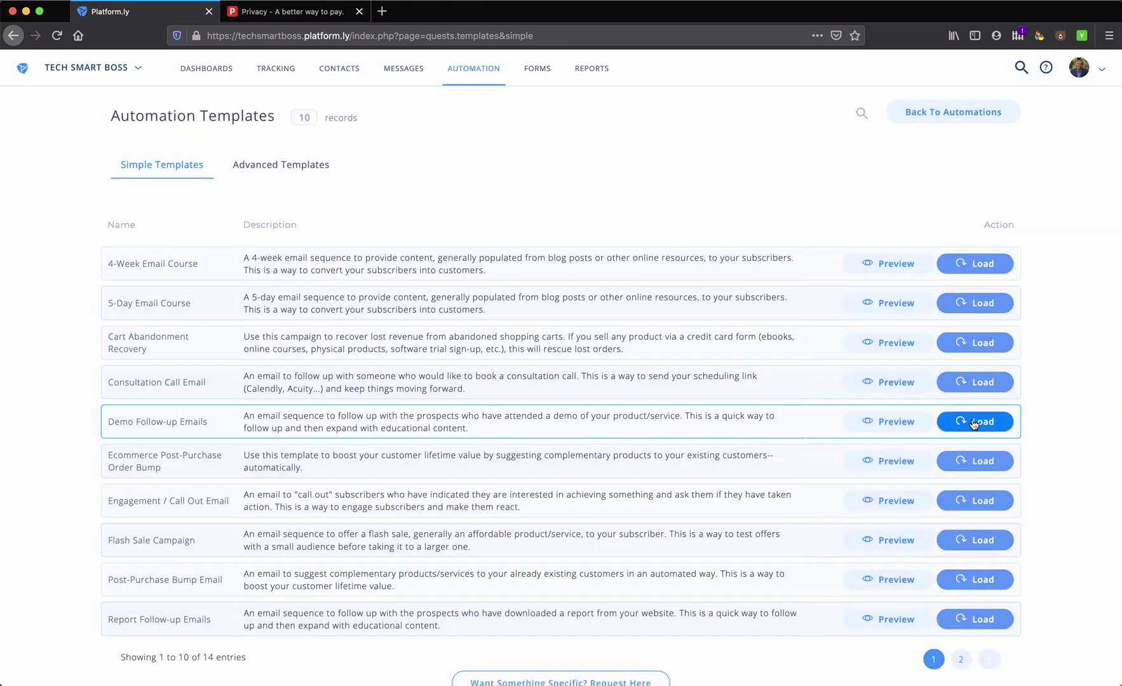
left_click(975, 422)
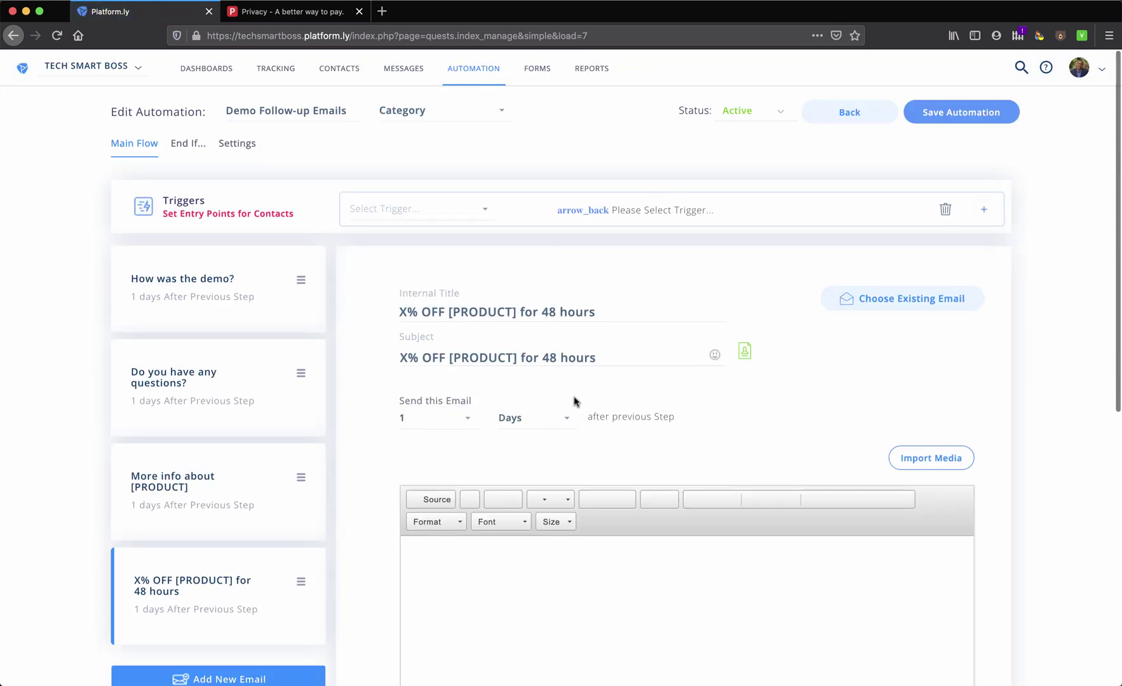
Browse the trigger list without choosing one, then scroll through the final 48-hour offer email
left_click(470, 220)
scroll(460, 335, "down", 1)
scroll(410, 292, "up", 1)
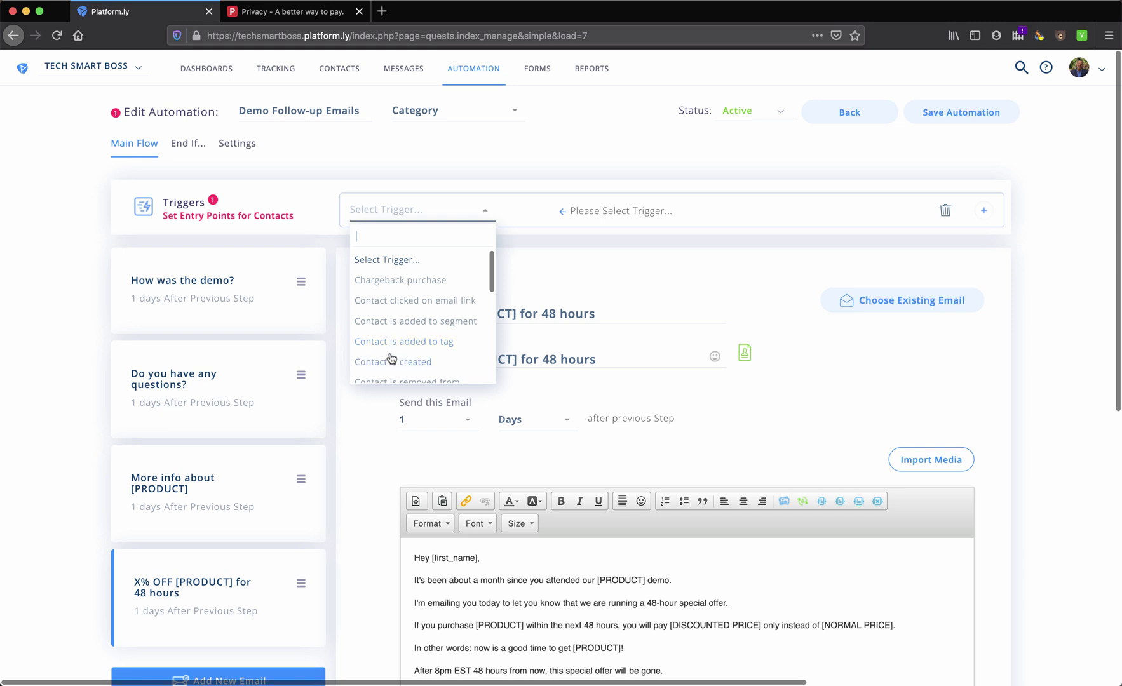
scroll(391, 359, "down", 5)
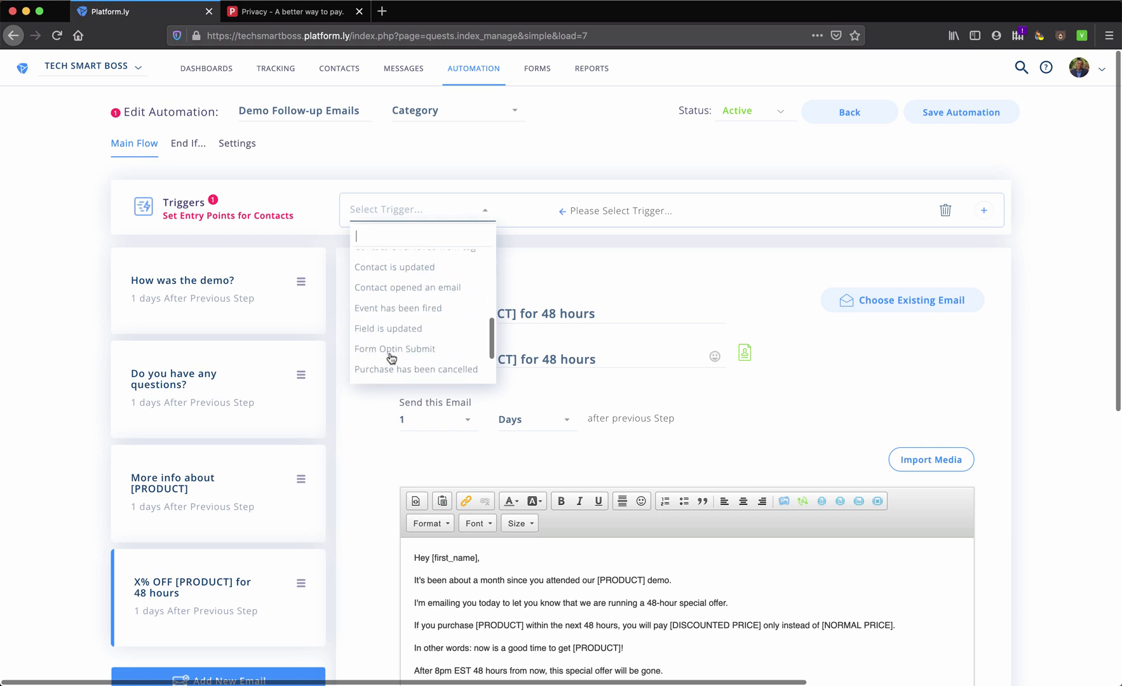
scroll(394, 353, "down", 1)
left_click(484, 214)
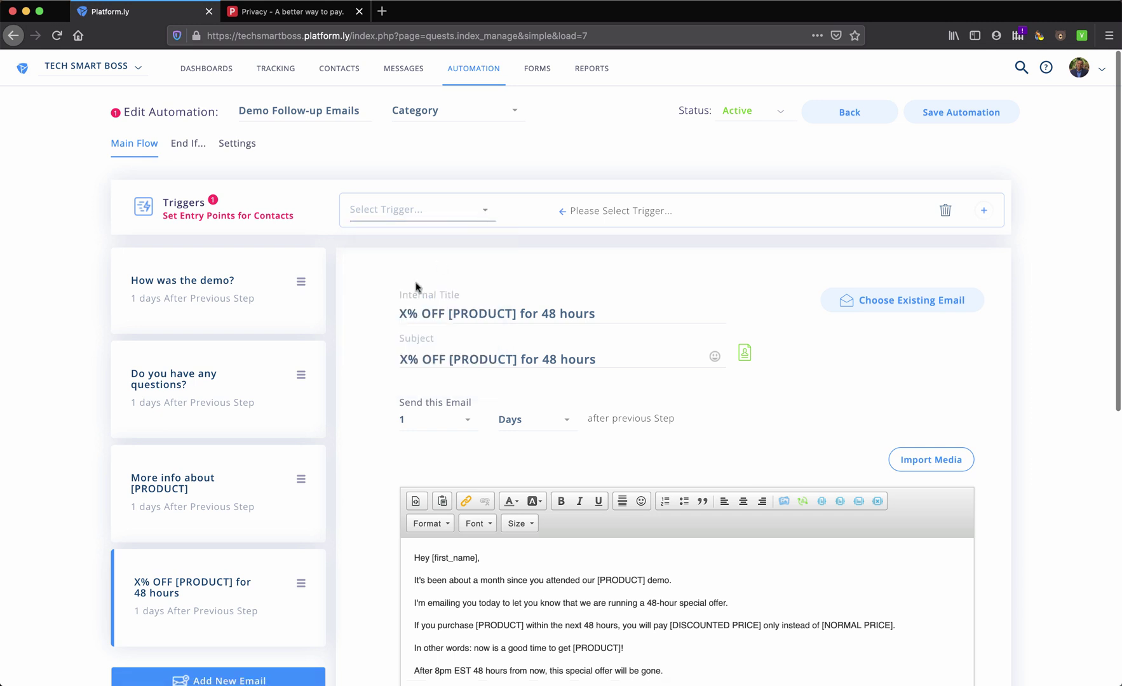
scroll(389, 354, "down", 5)
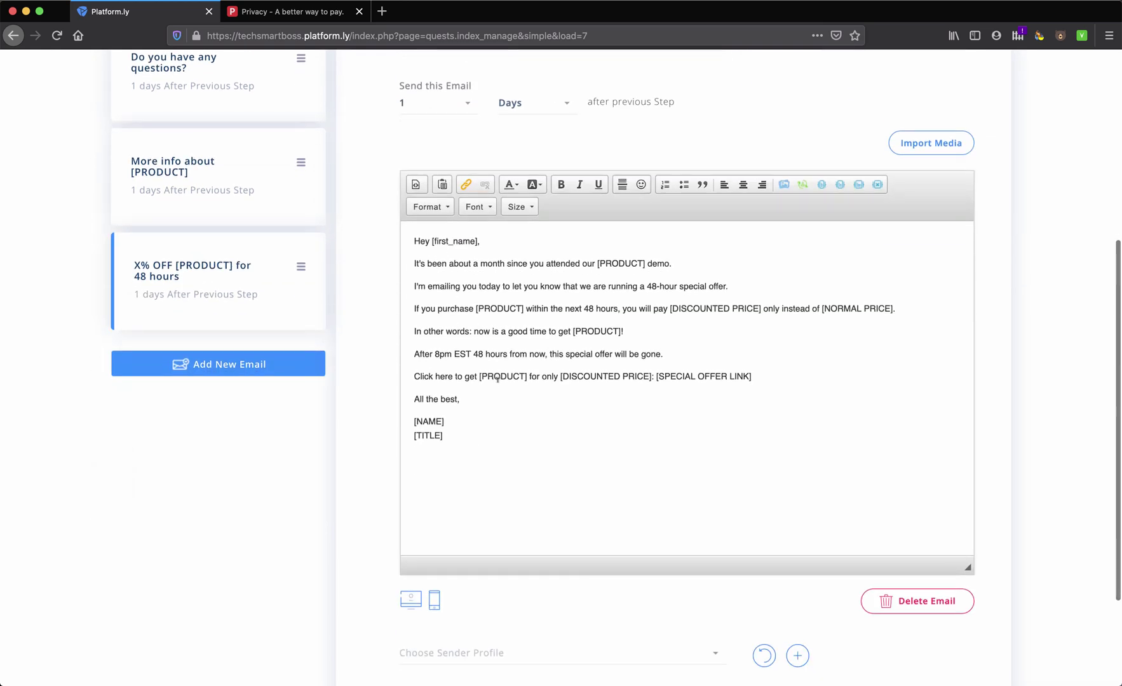
scroll(483, 347, "up", 5)
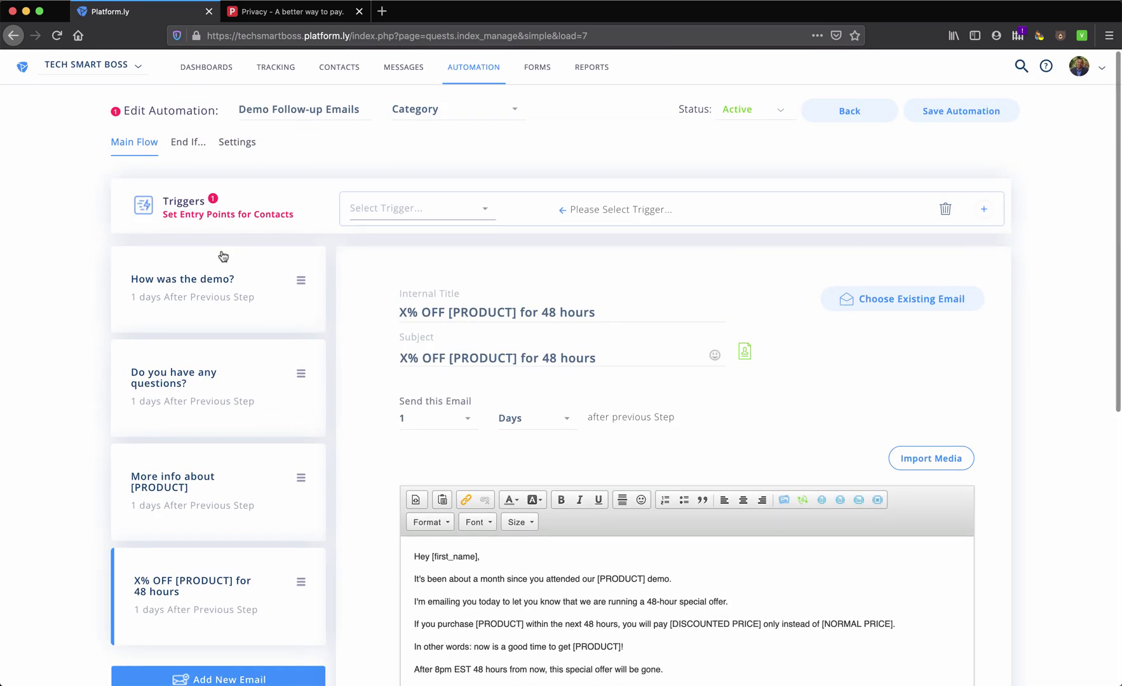
From My Automations, create an Advanced Visual Automation from the Cart Abandonment Recovery template
mouse_move(476, 69)
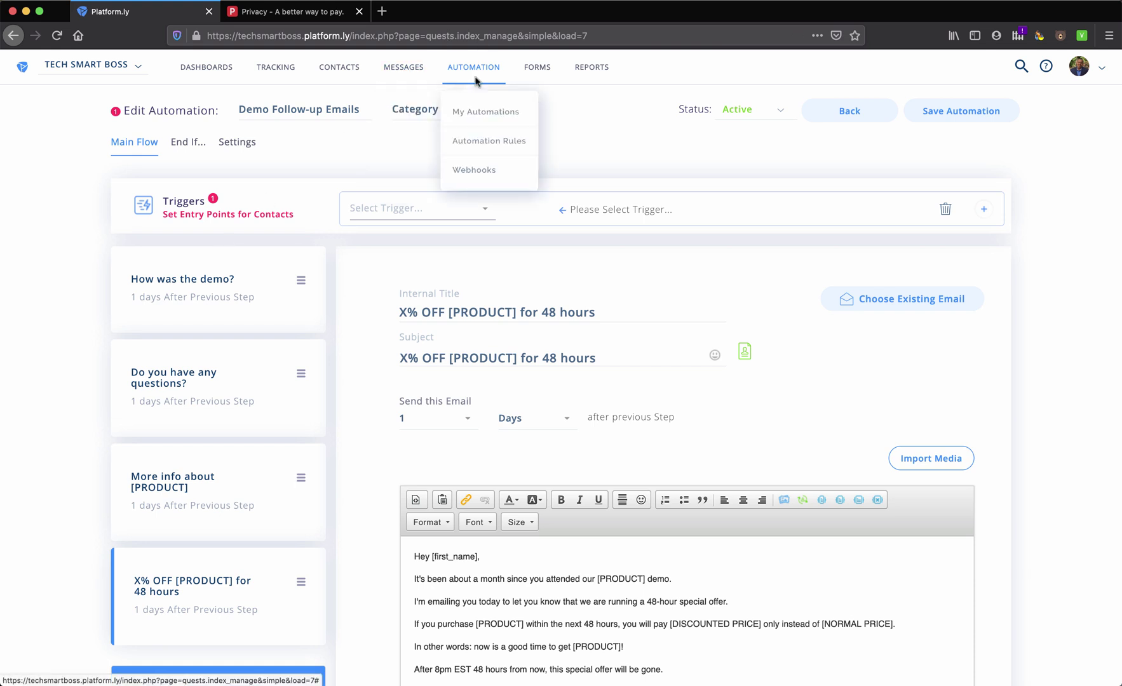
left_click(480, 116)
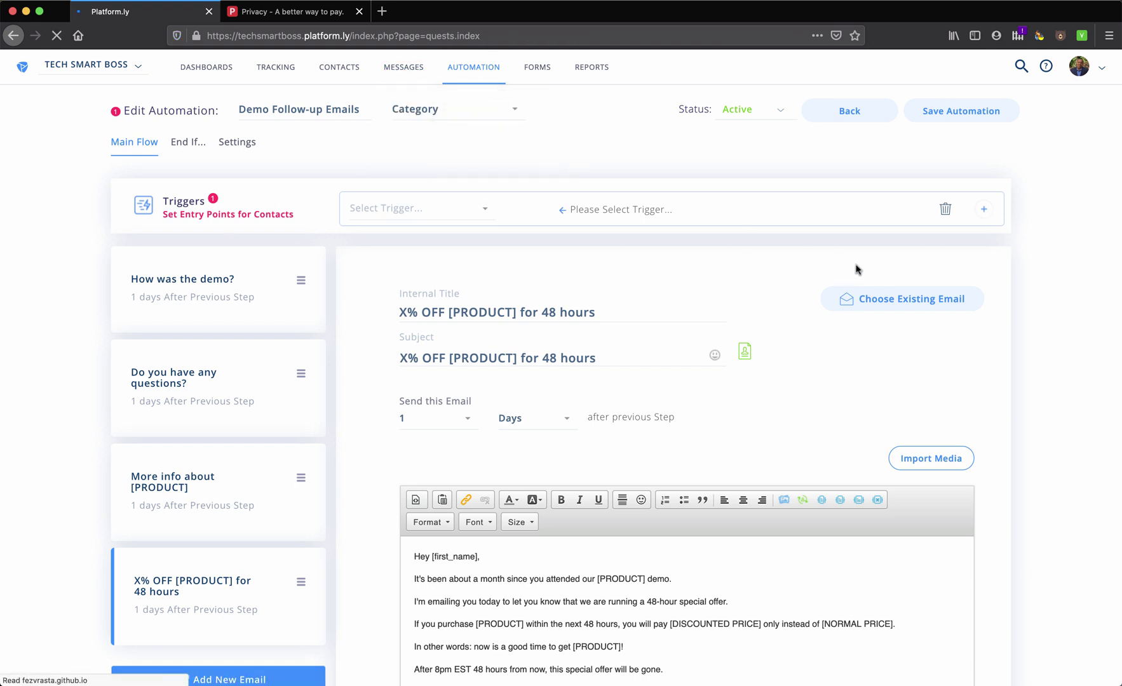
left_click(968, 117)
left_click(971, 348)
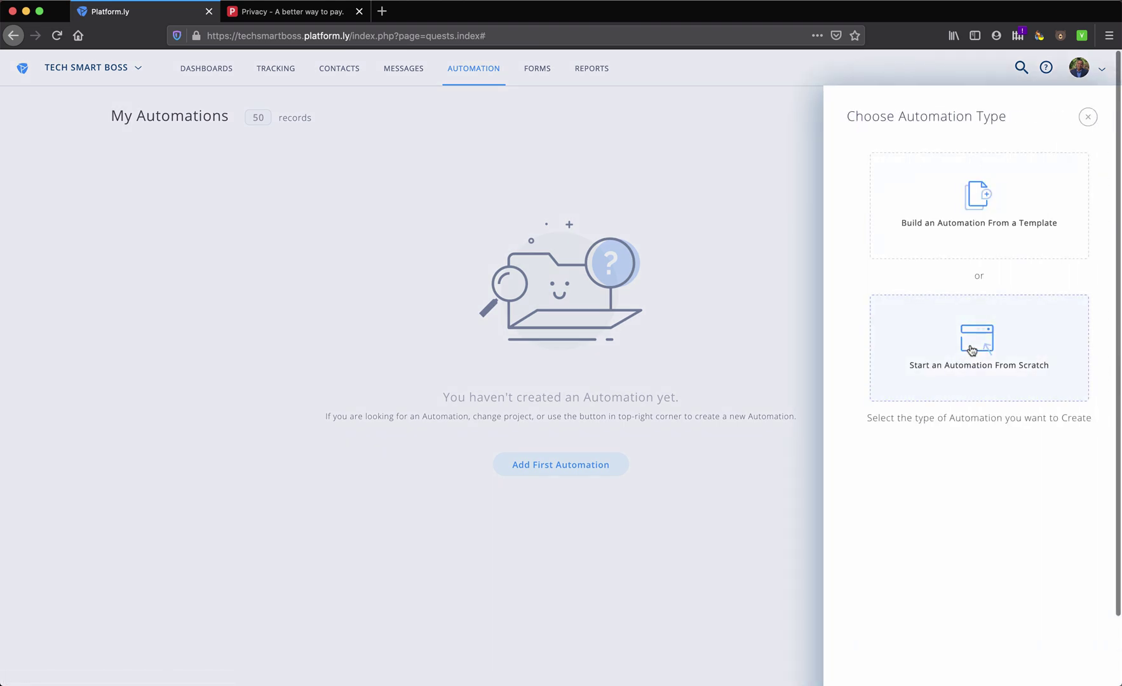
left_click(971, 212)
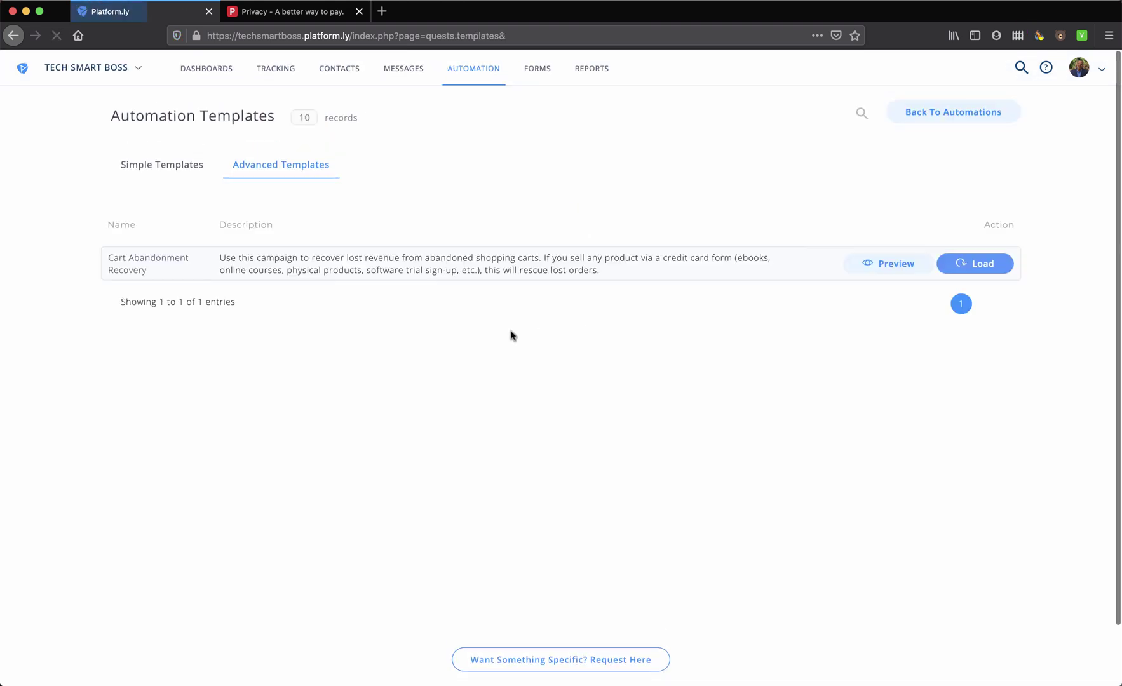
left_click(971, 265)
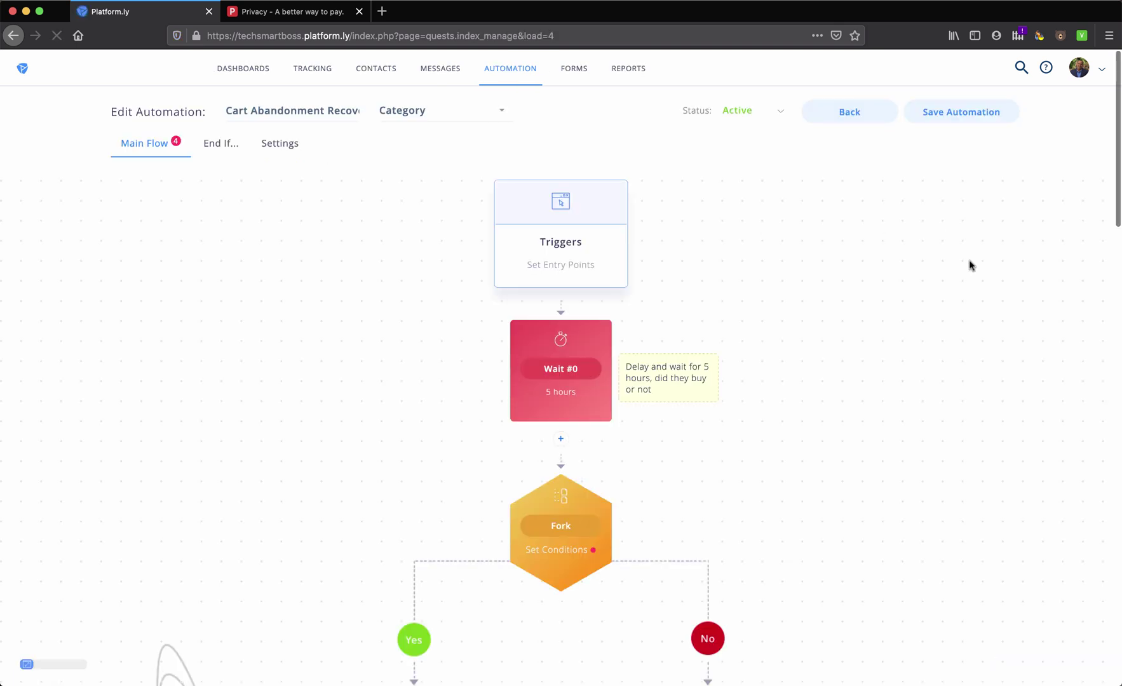
Scroll the canvas to review the 5-hour wait, bought-or-not fork and follow-up emails
scroll(733, 405, "down", 3)
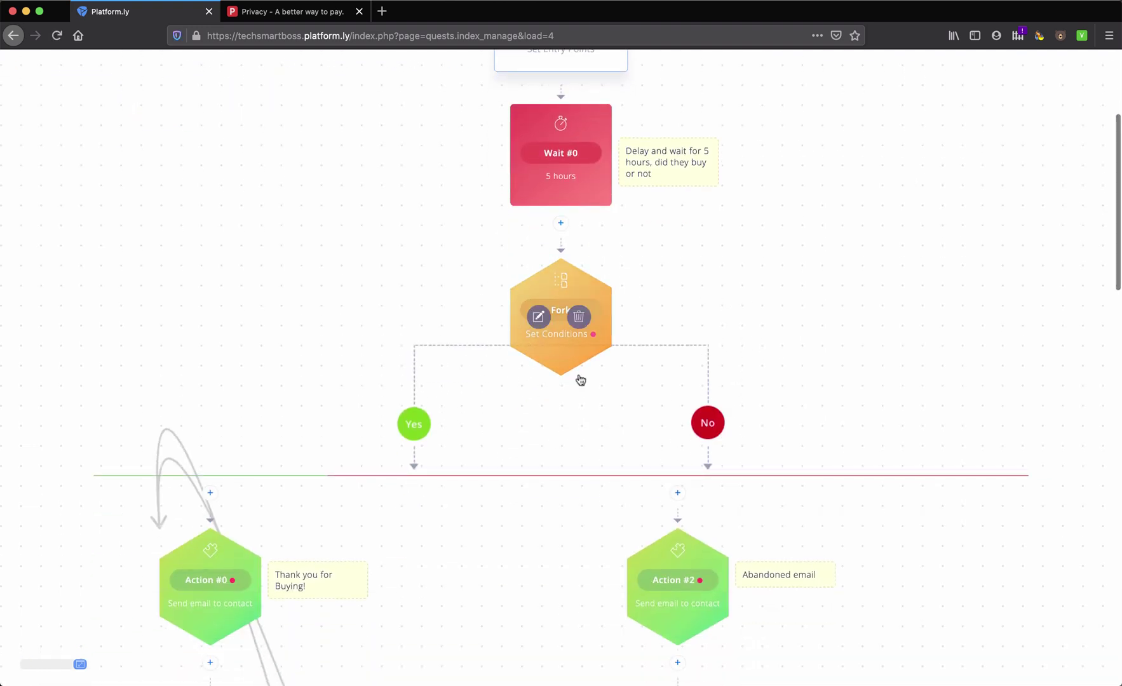
scroll(568, 467, "down", 5)
scroll(487, 537, "down", 5)
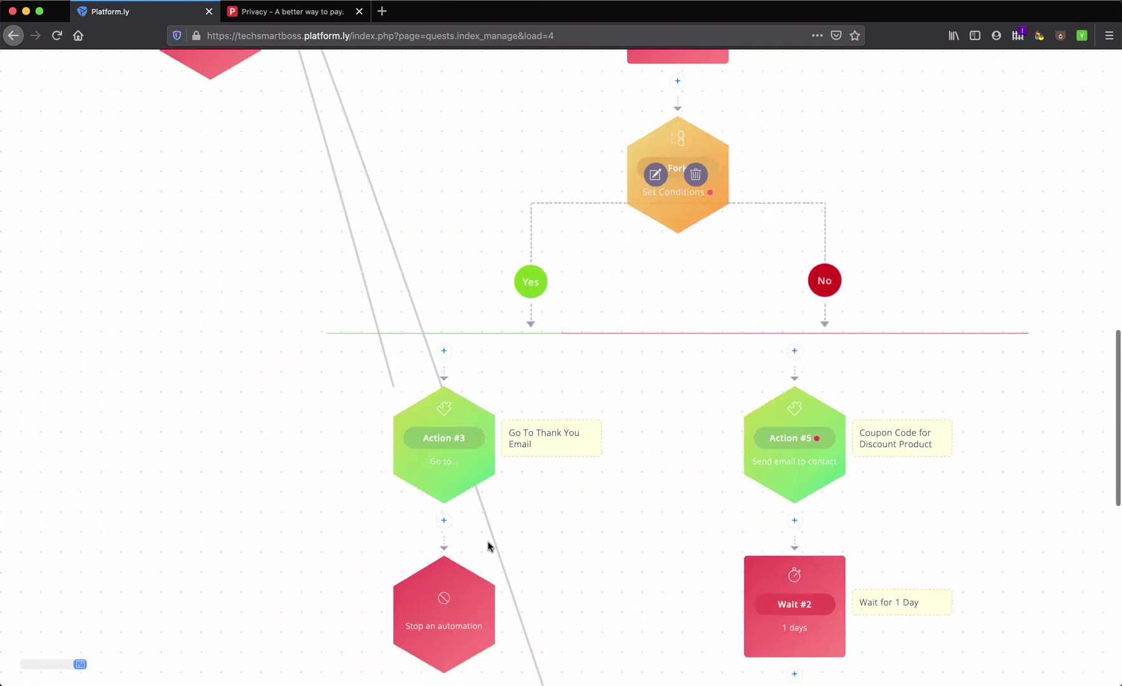
scroll(486, 584, "down", 4)
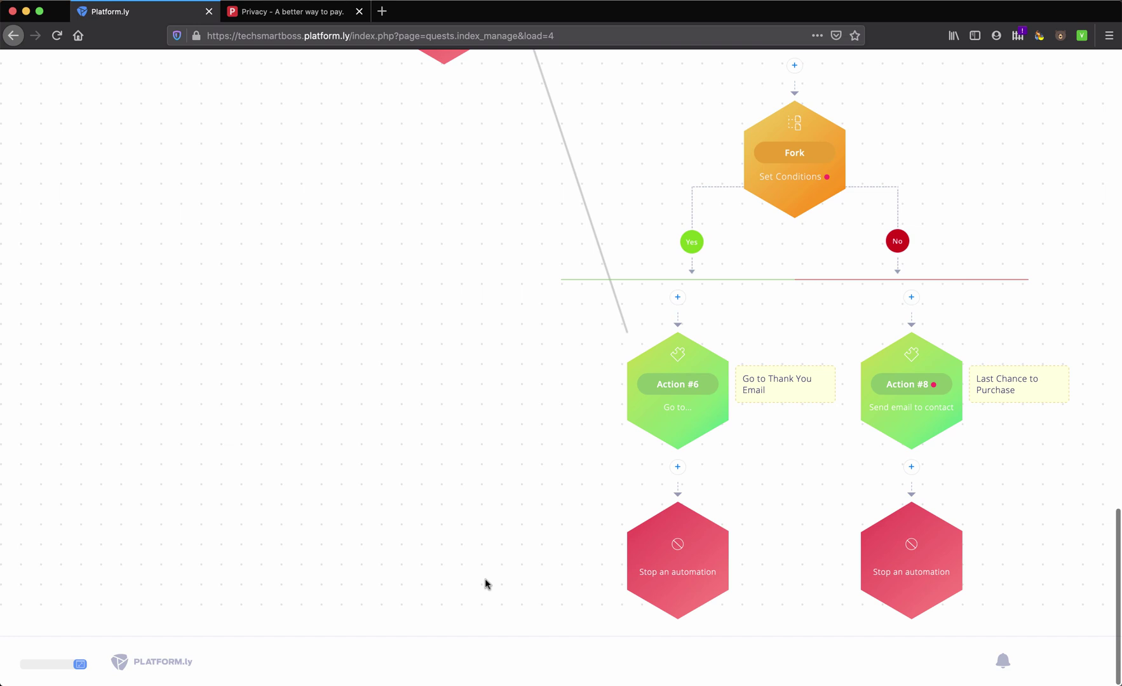
scroll(485, 584, "up", 15)
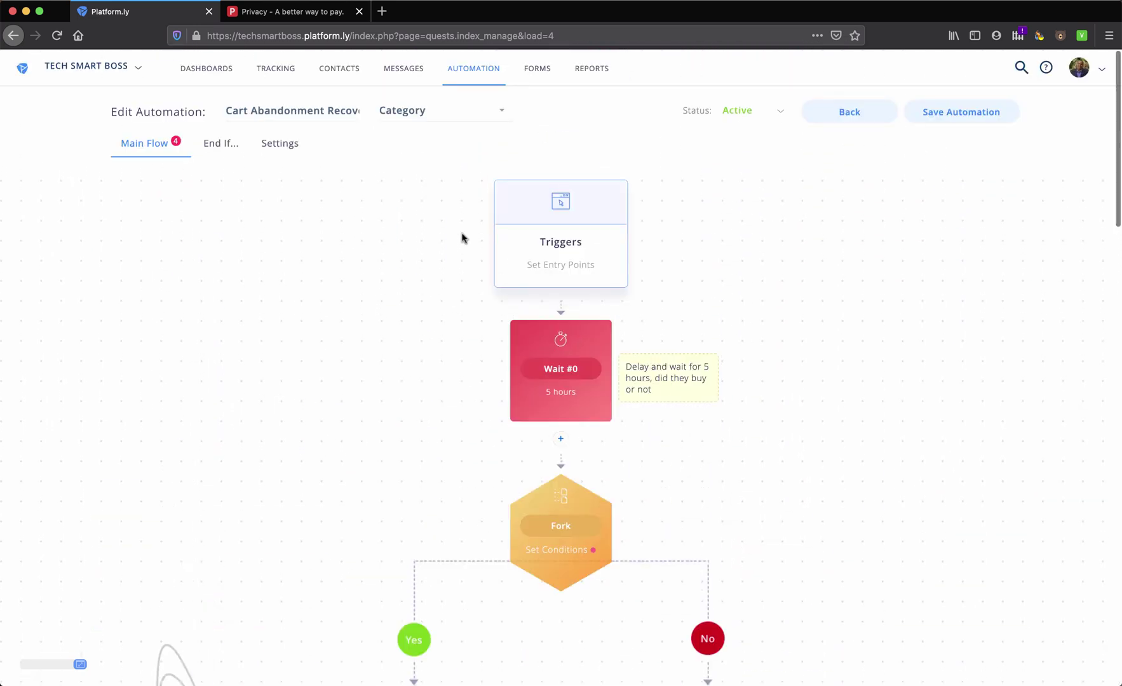
Open the Optin Forms page and dismiss its section tour
mouse_move(539, 81)
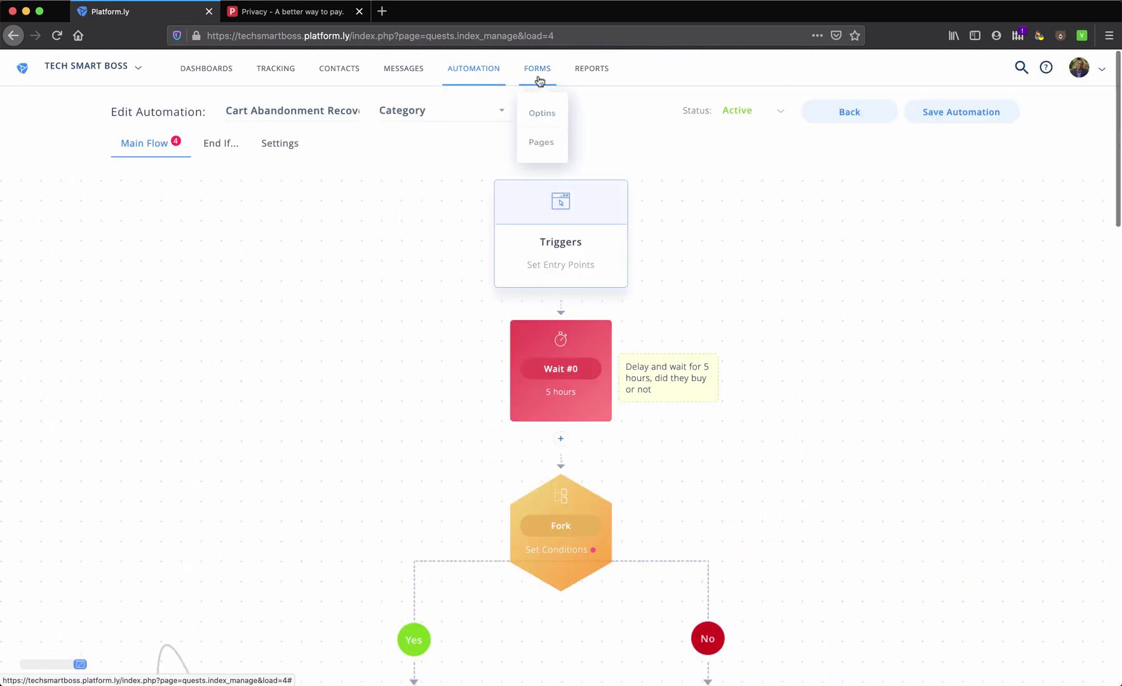
left_click(540, 113)
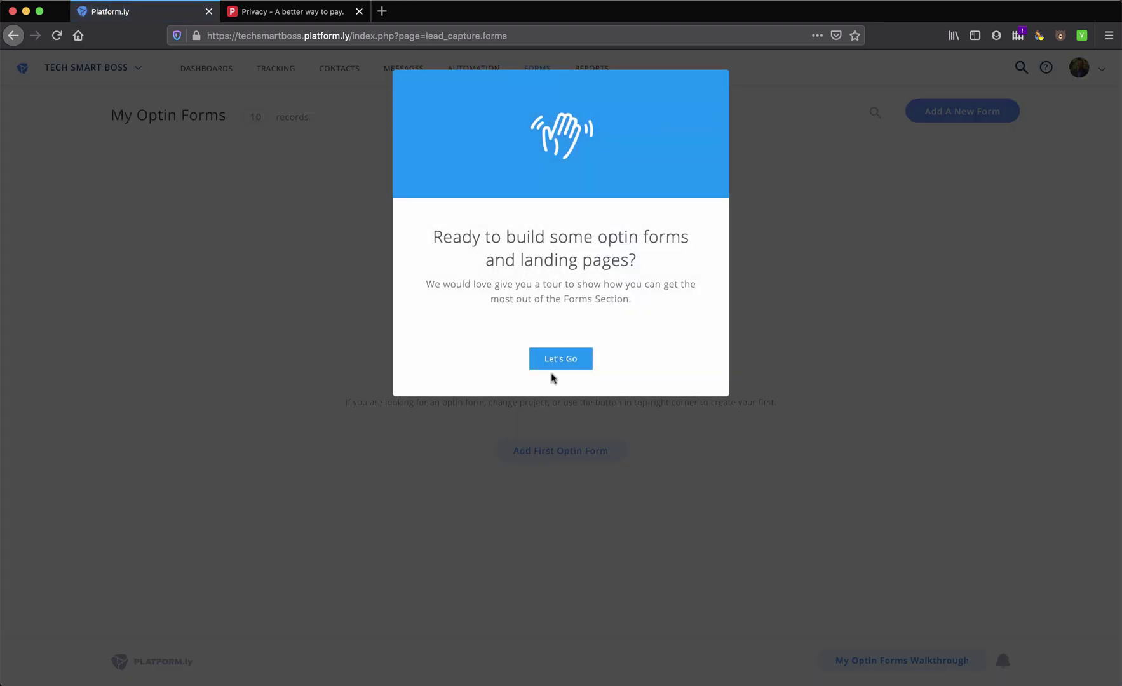
left_click(552, 365)
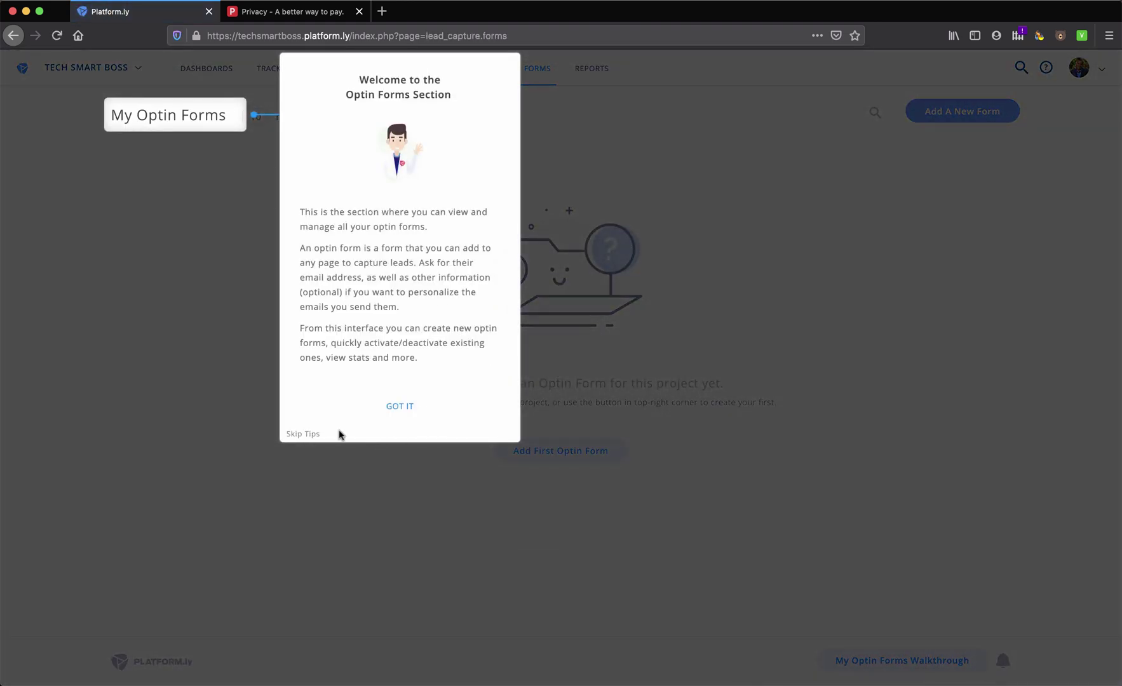
left_click(309, 435)
Open Sales Reports, start its guided tour, then skip the tips
mouse_move(533, 79)
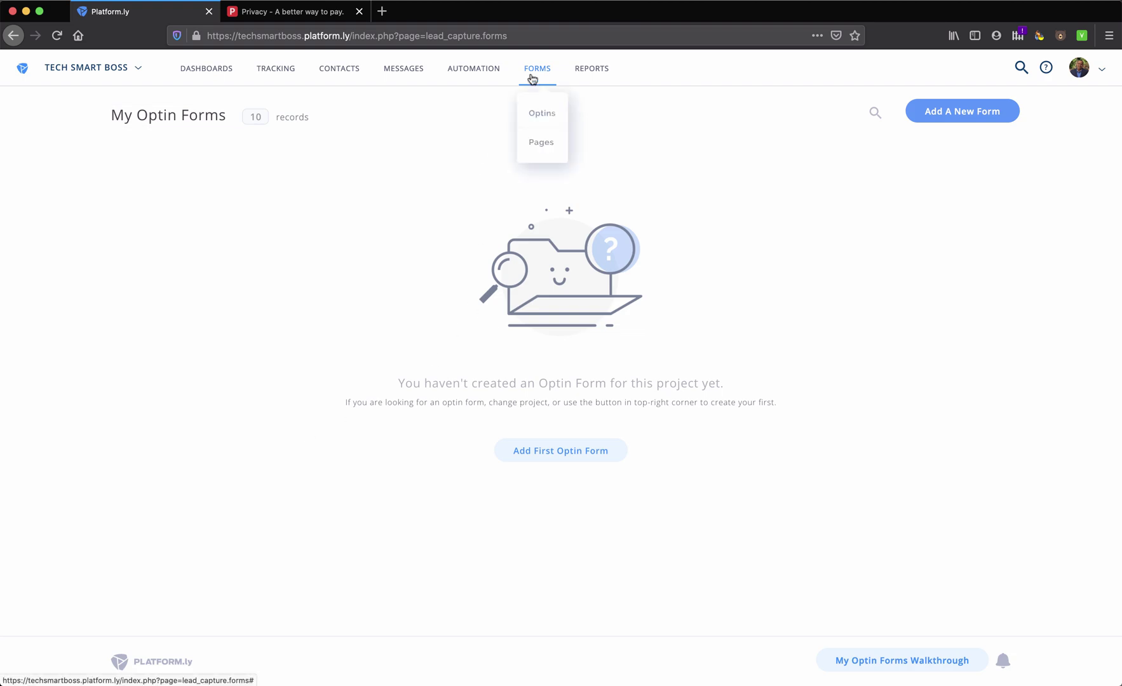
mouse_move(586, 77)
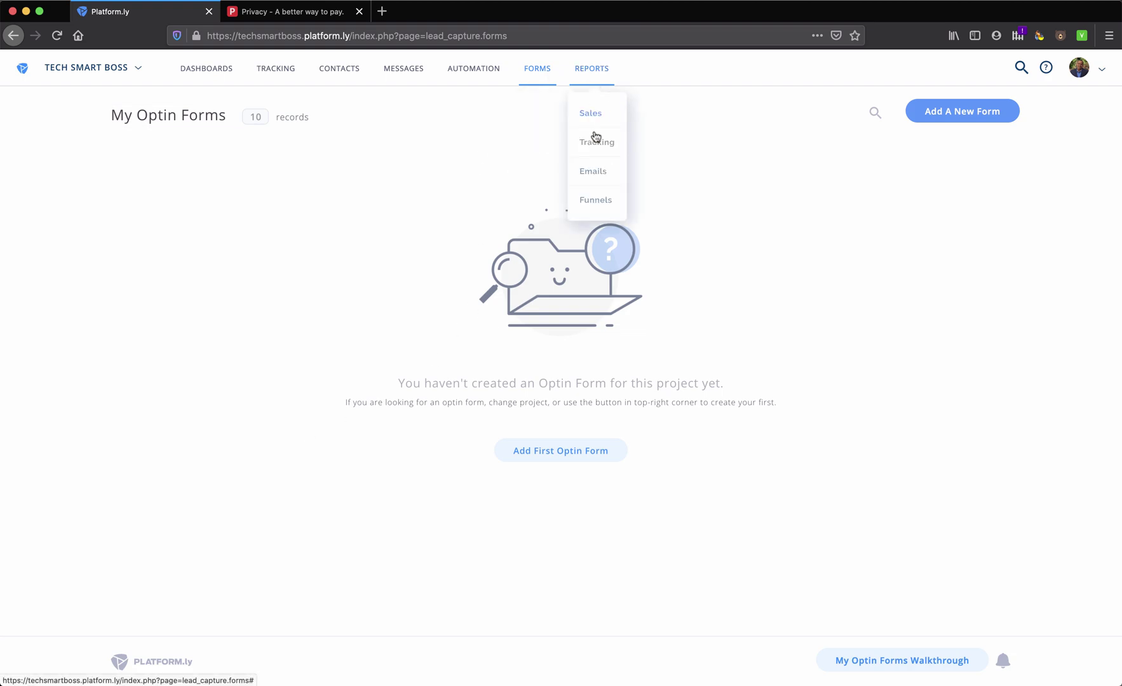
left_click(596, 120)
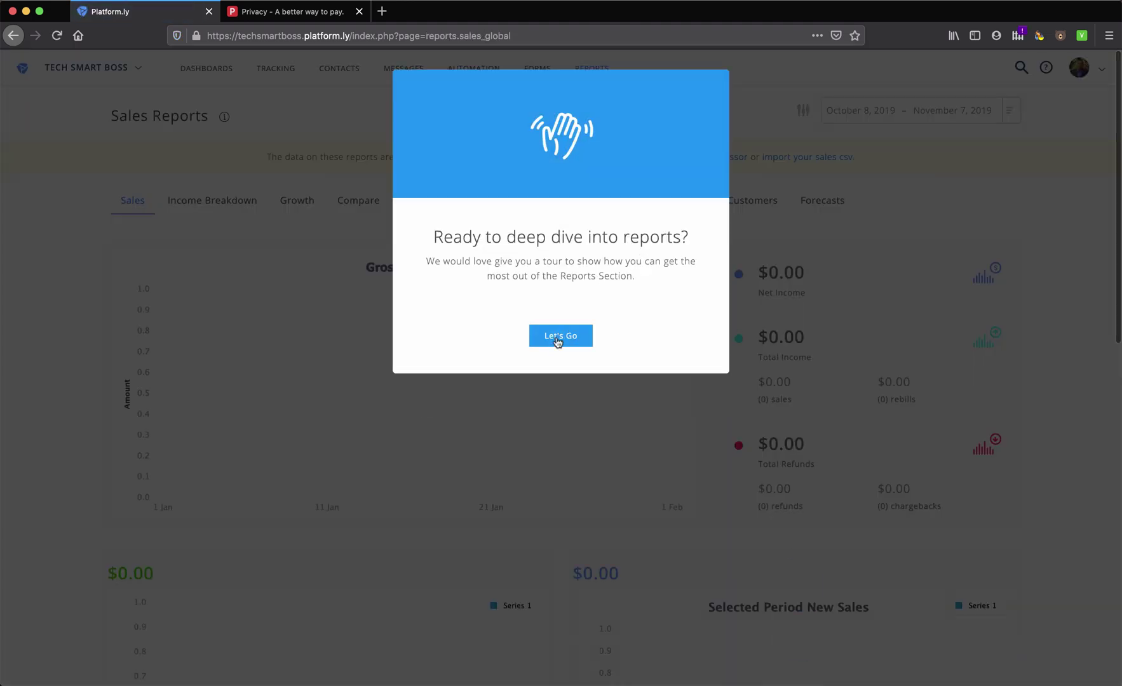
left_click(560, 337)
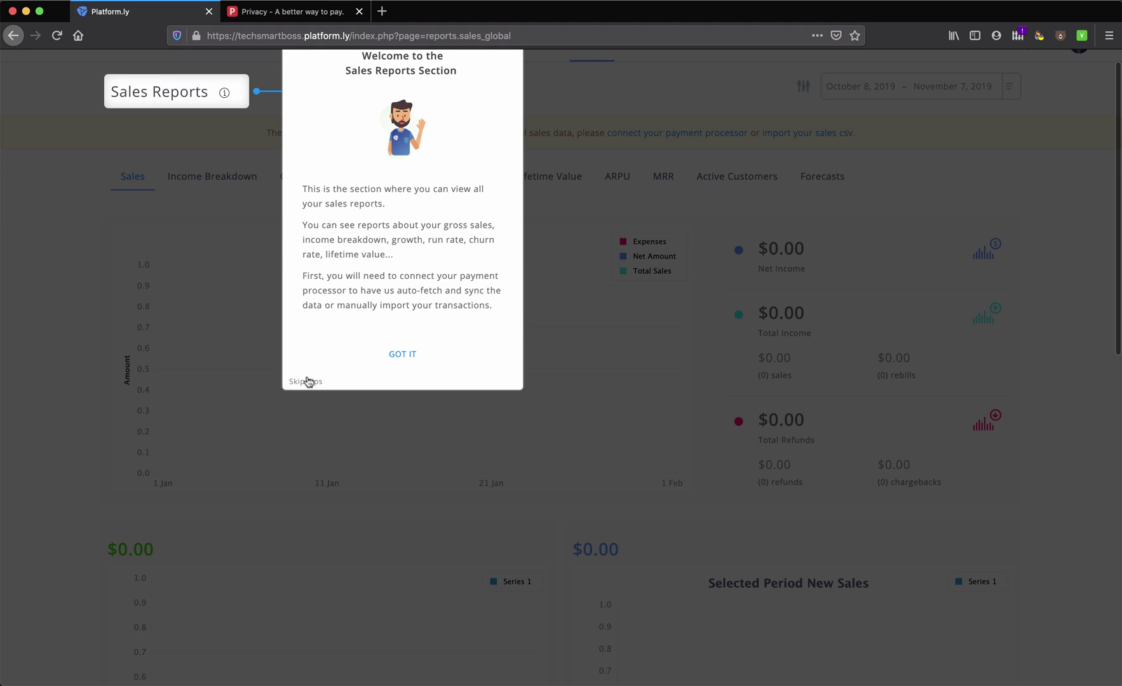
left_click(308, 381)
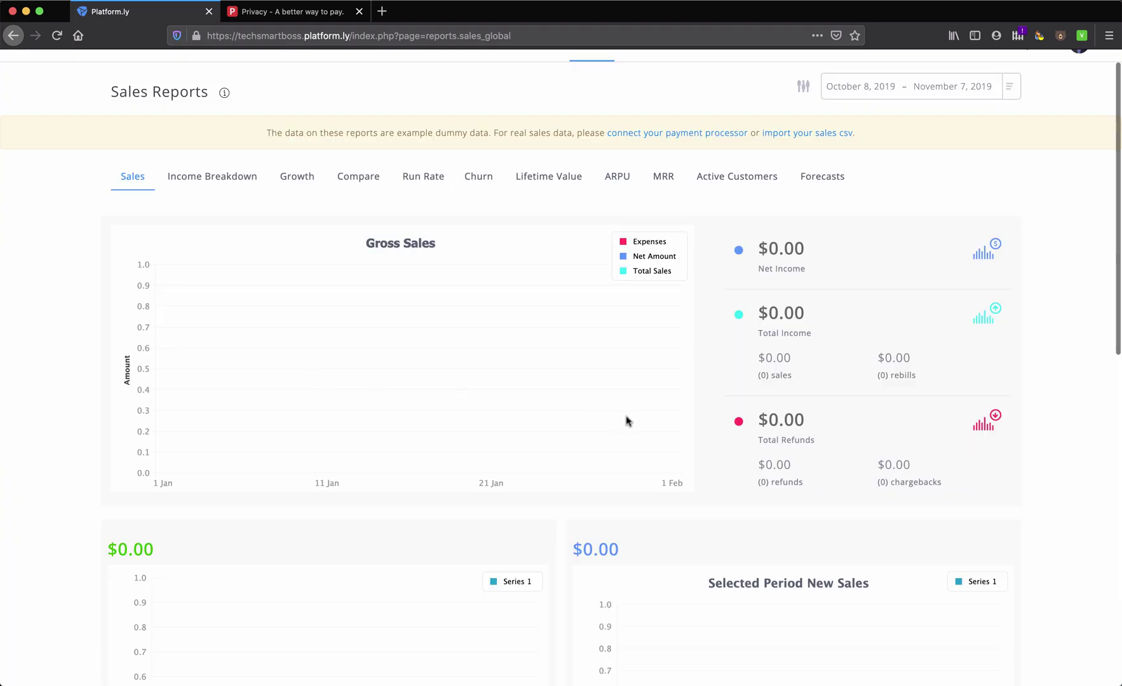
Switch to Email Reports, skip its tour tips, and bring up the account menu
scroll(626, 421, "up", 1)
mouse_move(596, 93)
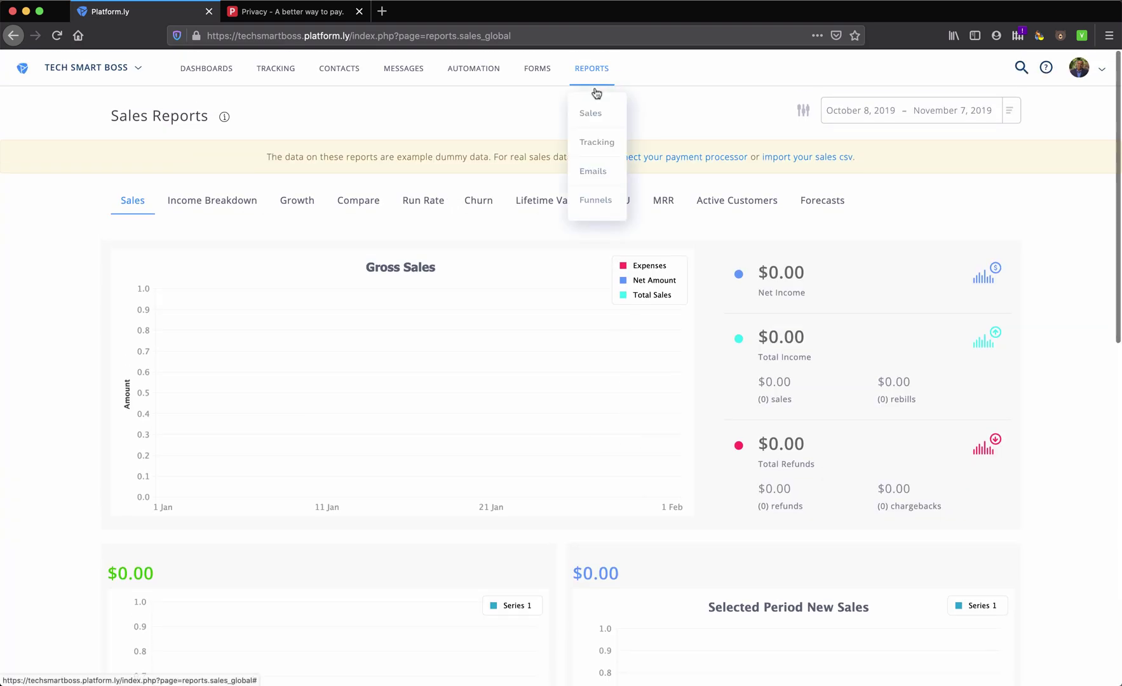
left_click(593, 171)
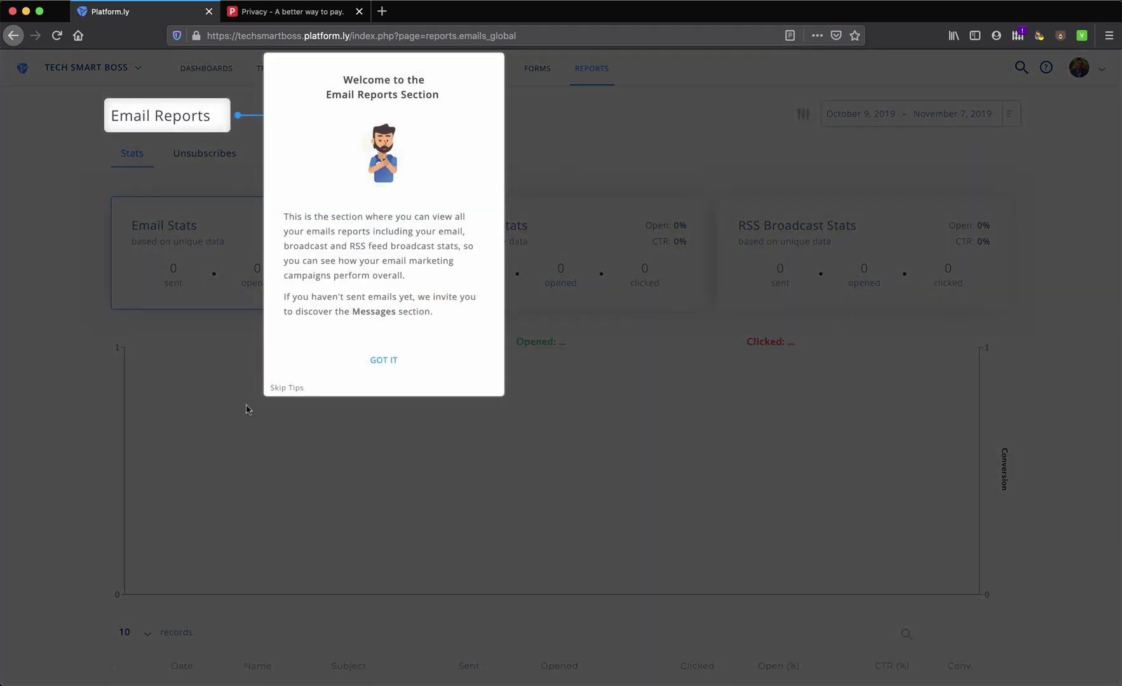
left_click(289, 389)
left_click(1101, 72)
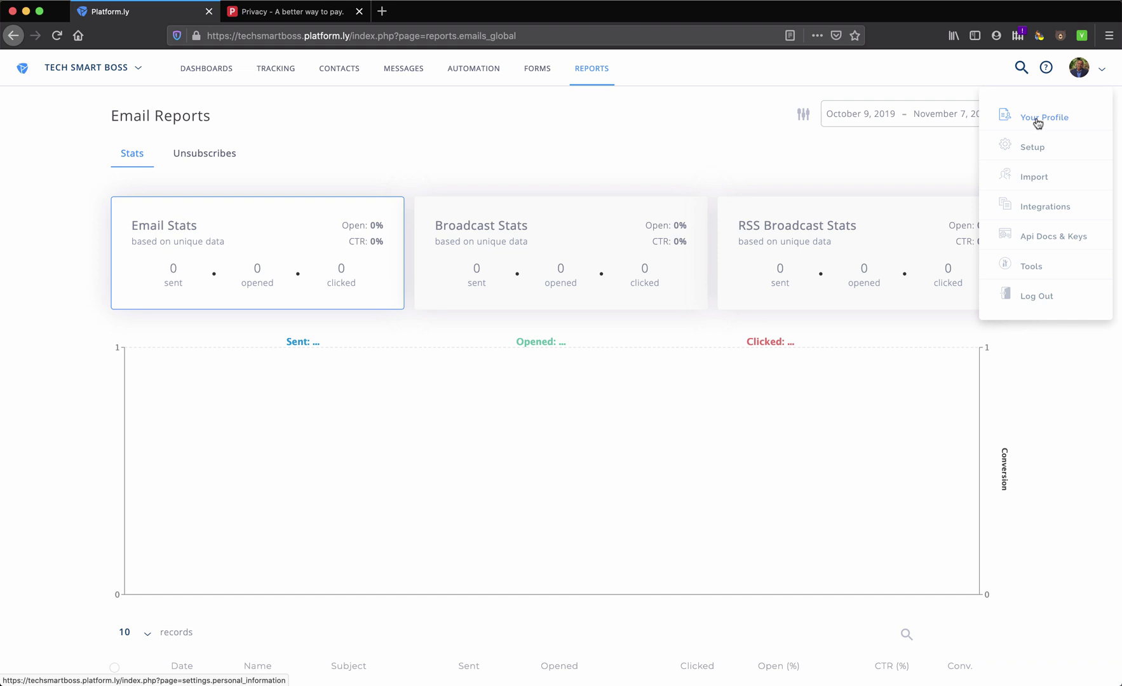
Go to Setup and view Sender Profiles and Sending Mailers, skipping both tours
left_click(1030, 146)
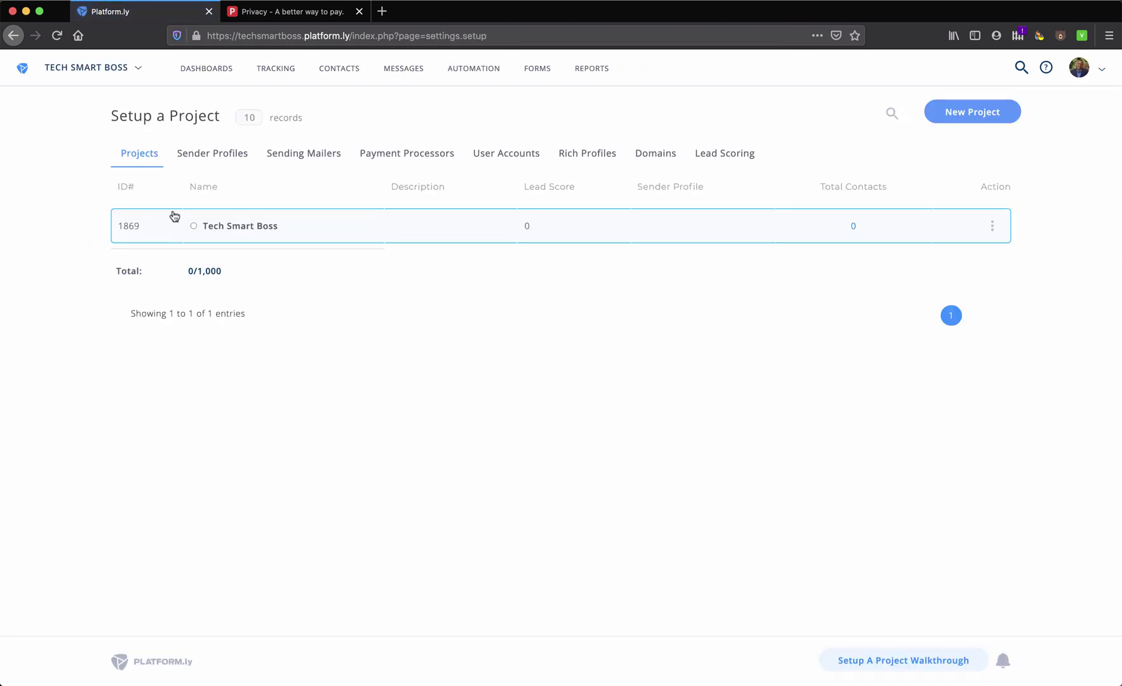
left_click(210, 153)
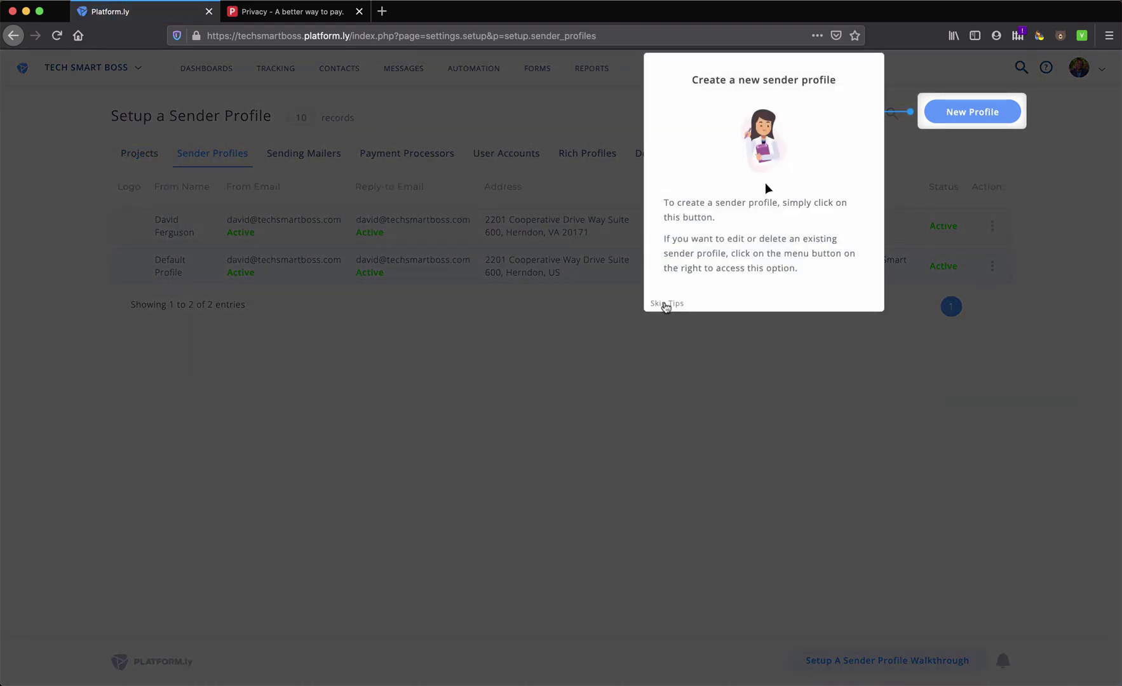
left_click(666, 304)
left_click(293, 159)
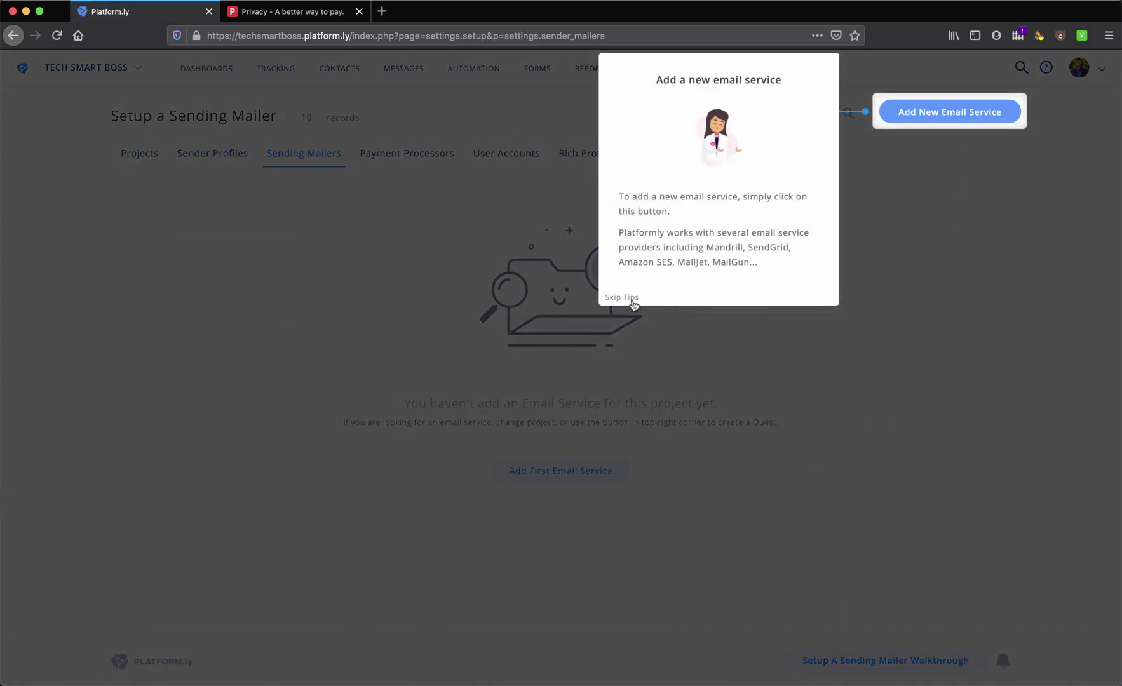
left_click(632, 302)
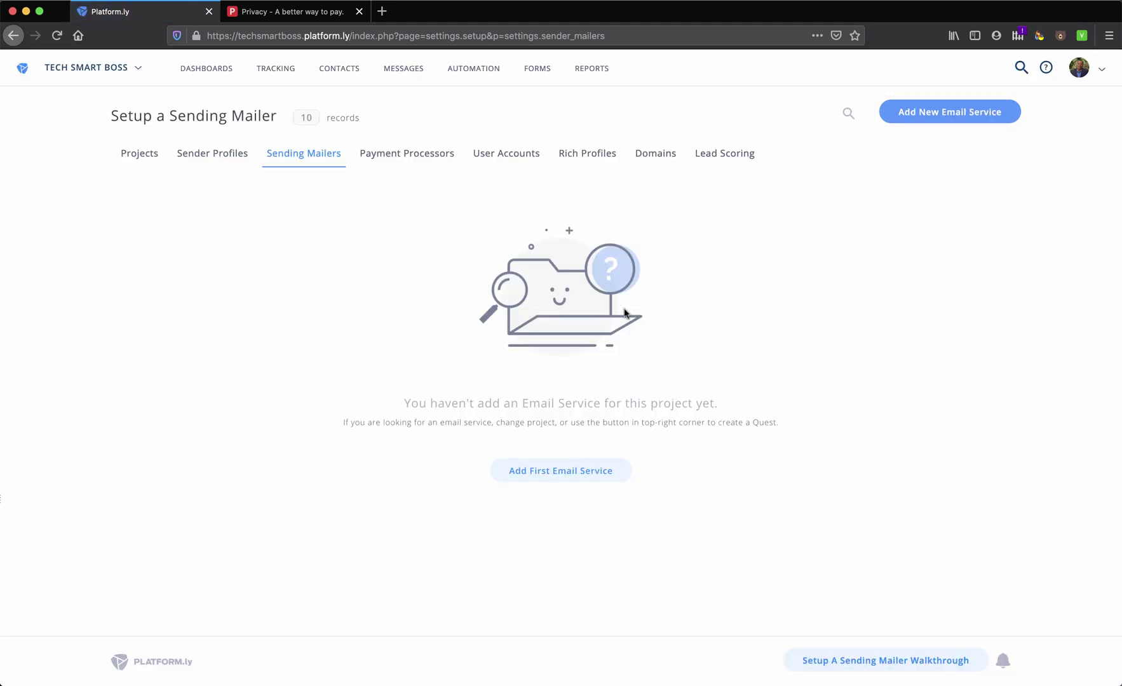
Start adding a first email service, set the provider to Custom, then close without saving
left_click(554, 471)
left_click(453, 259)
left_click(452, 207)
left_click(452, 207)
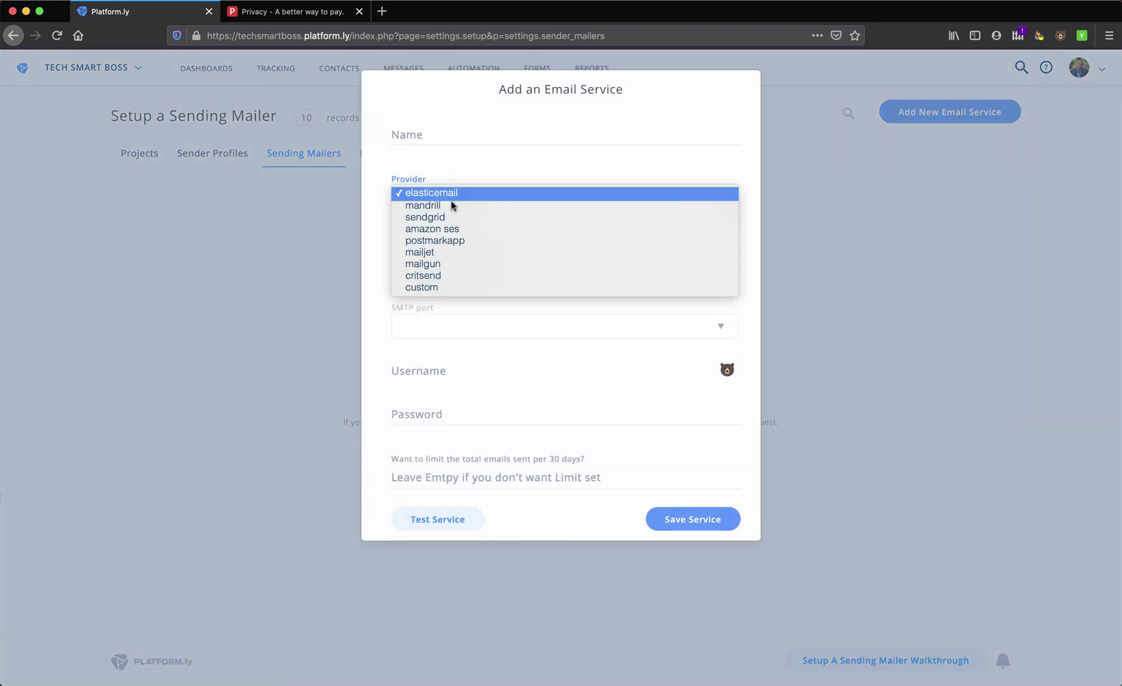
left_click(430, 289)
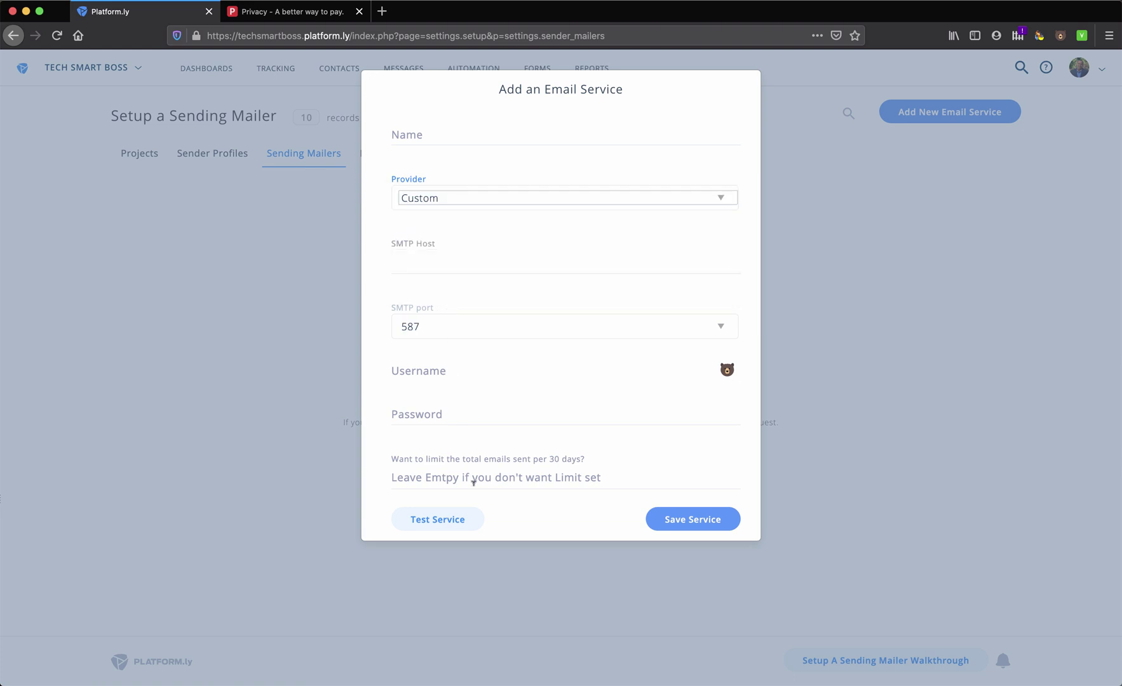
left_click(804, 178)
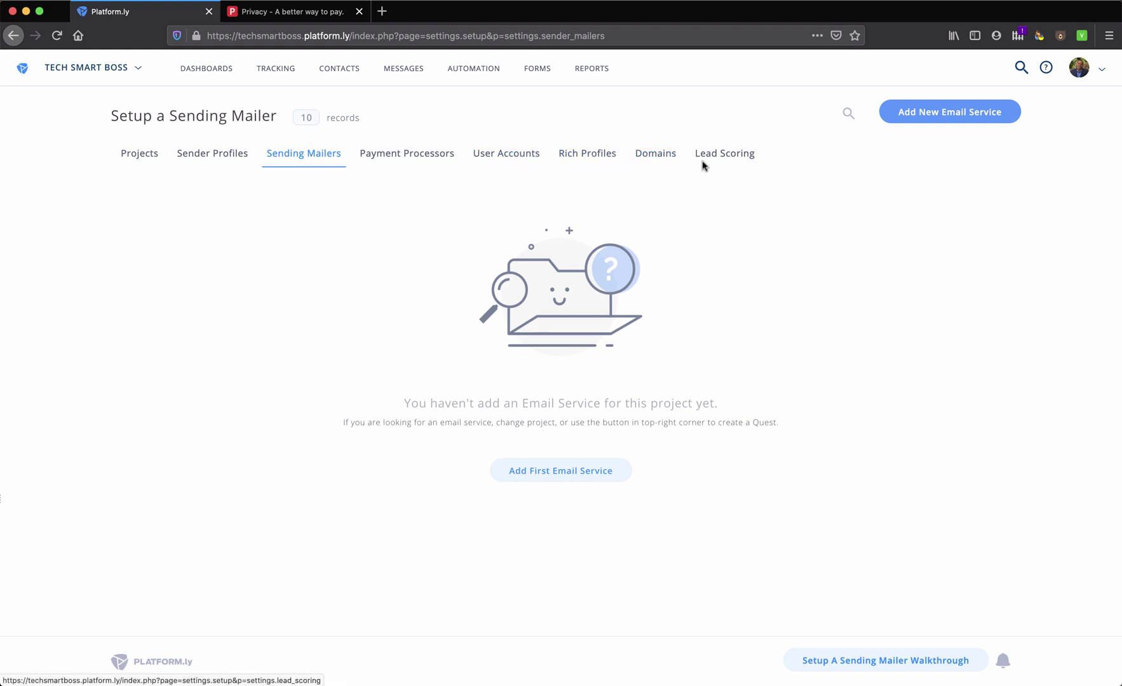
Open Domains, skip its tips, view the Add Custom Domain panel and close it unsaved
left_click(660, 154)
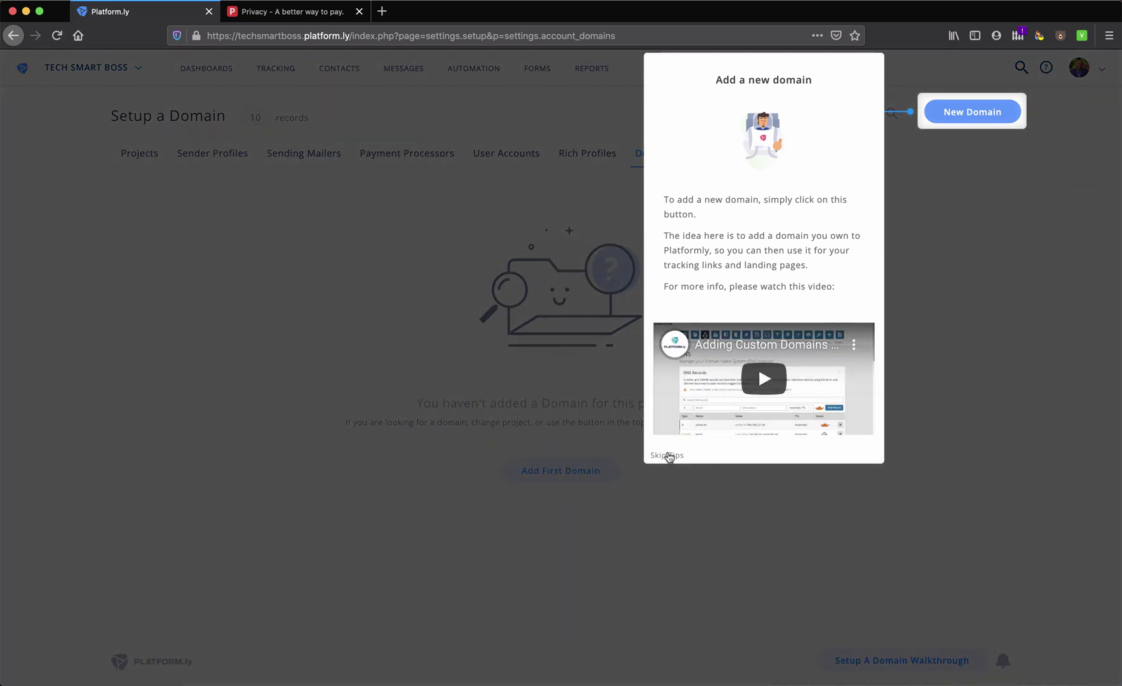
left_click(668, 456)
left_click(558, 470)
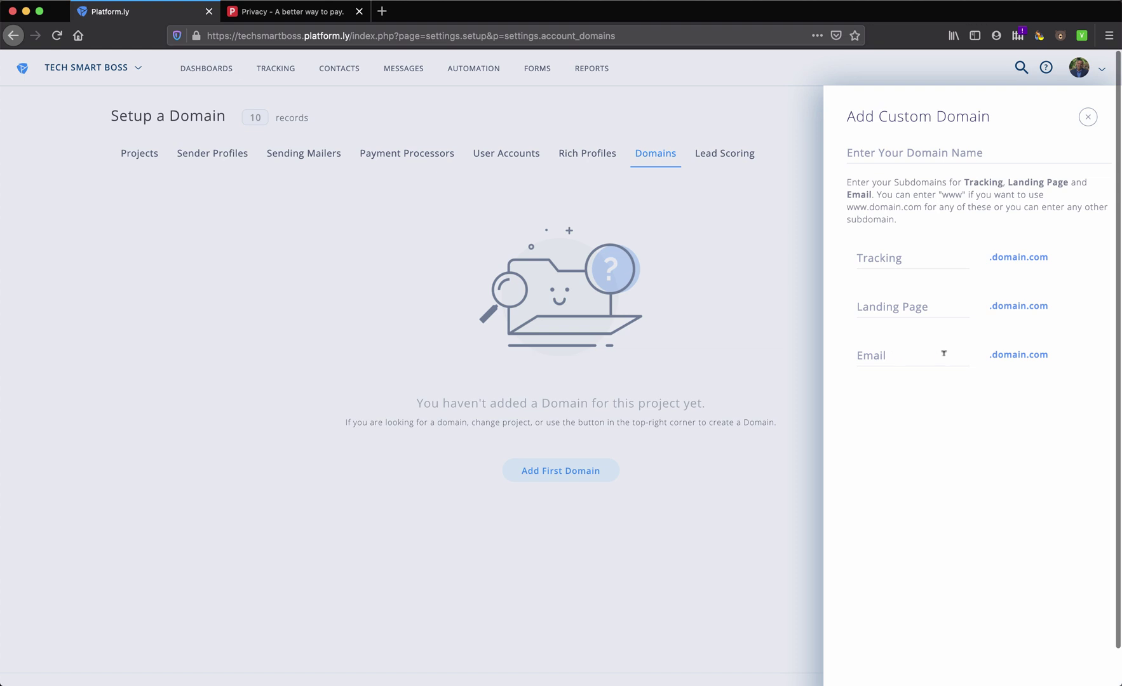
left_click(1088, 118)
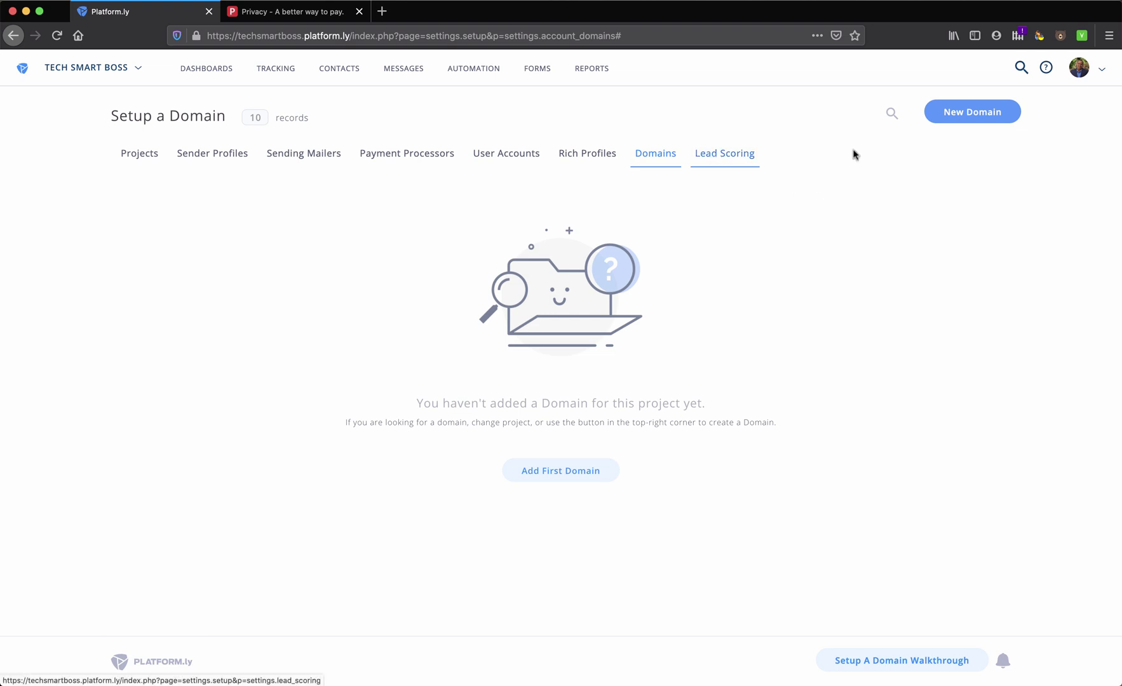
left_click(1106, 73)
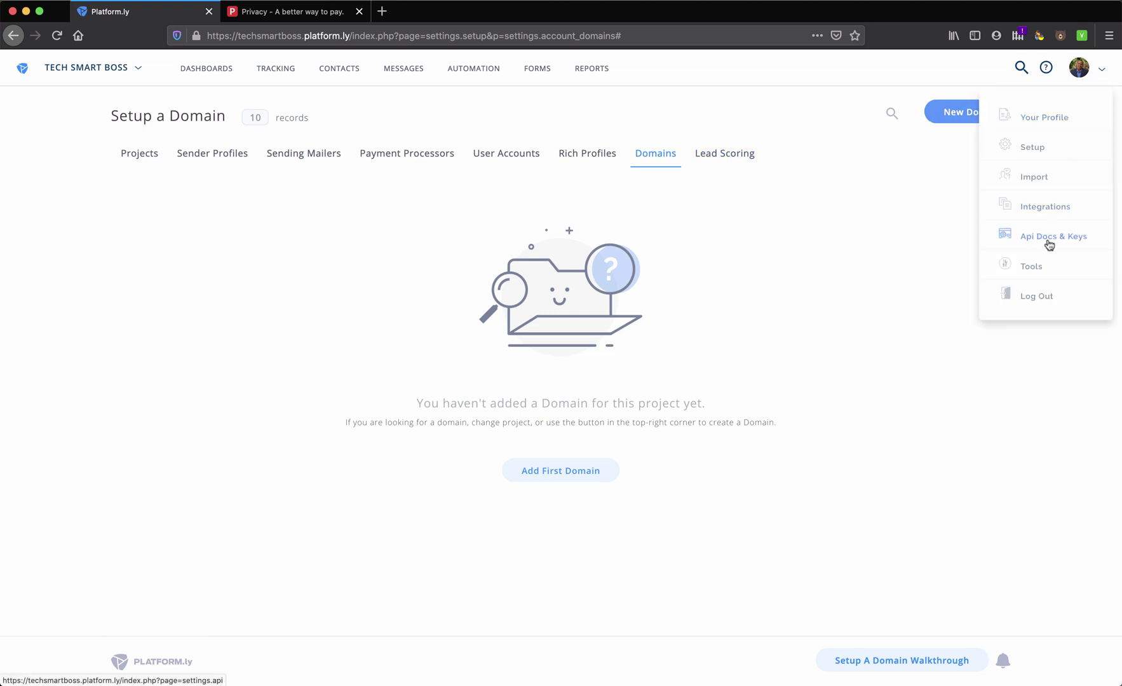
Browse the Connectors, Sales, Social Media and All Integrations categories on the Integrations page
left_click(1046, 208)
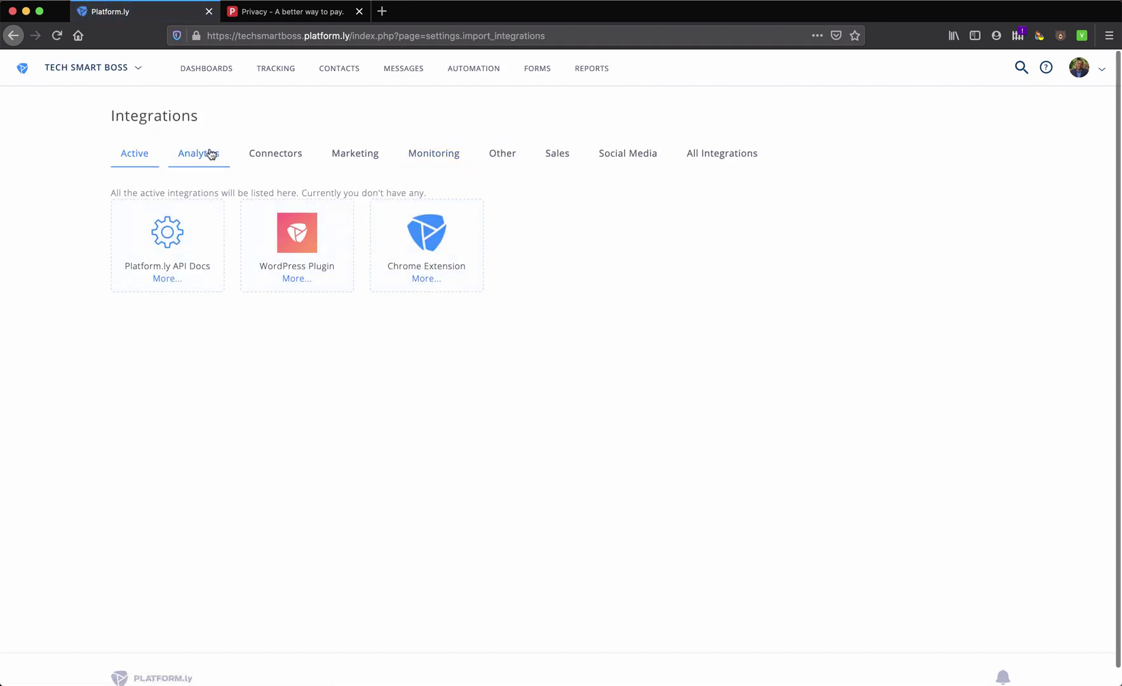
left_click(272, 159)
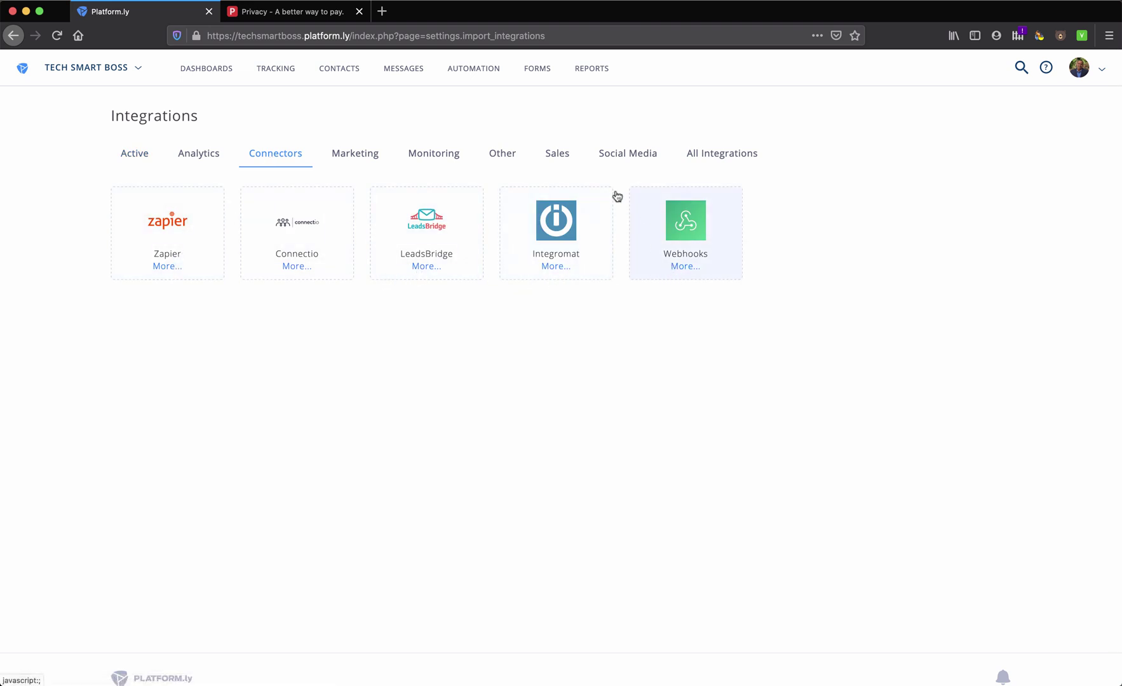
left_click(559, 156)
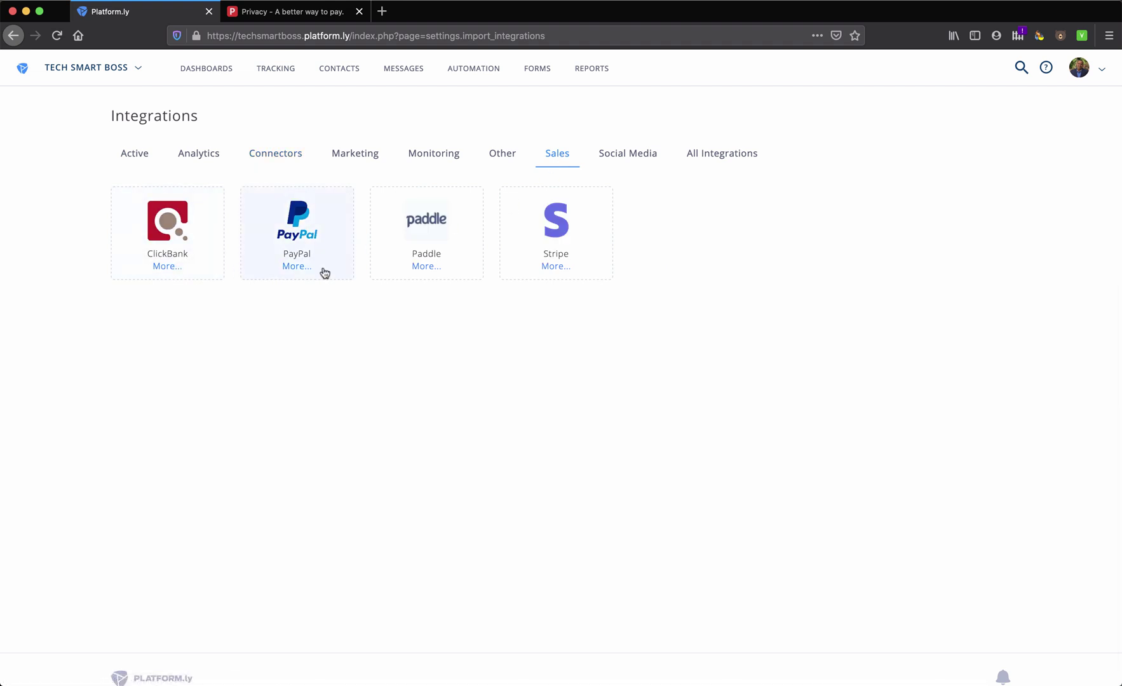
left_click(629, 158)
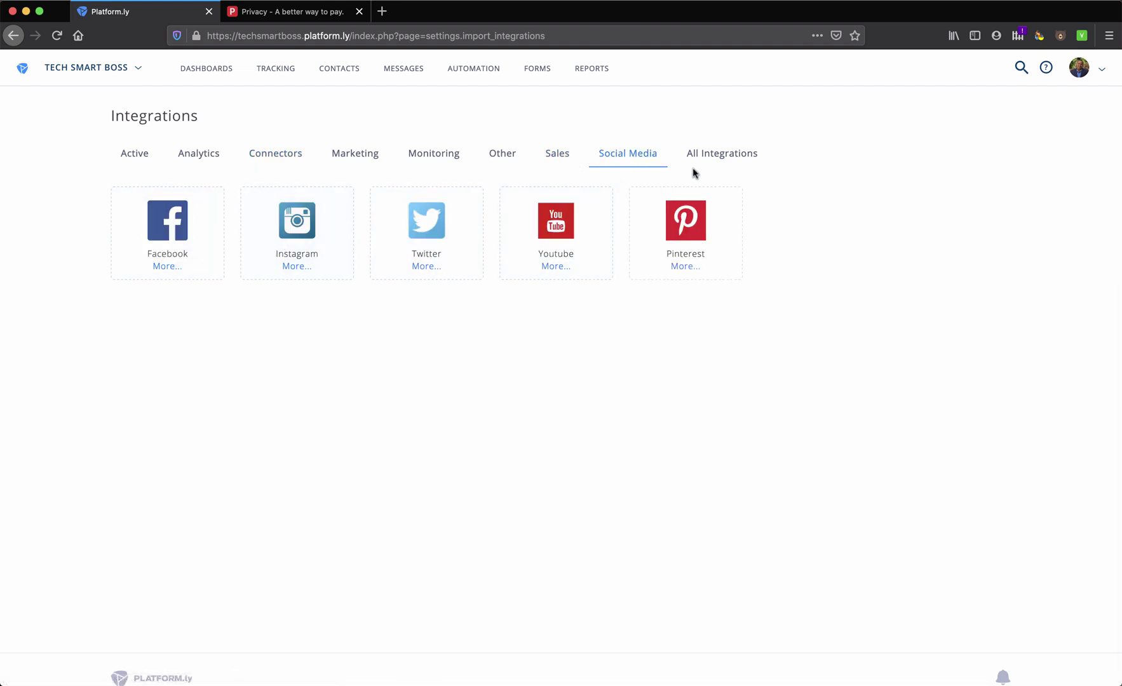
left_click(728, 158)
Open Convertful's details in a new tab, then return to the integrations list
scroll(577, 476, "down", 5)
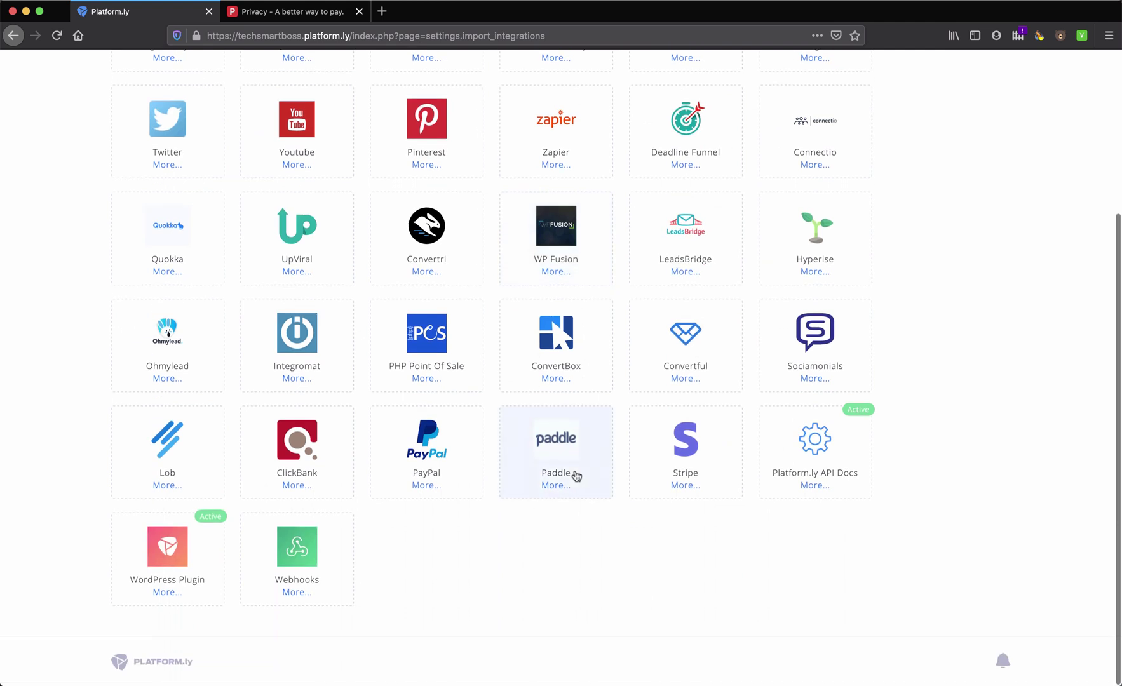
left_click(684, 378)
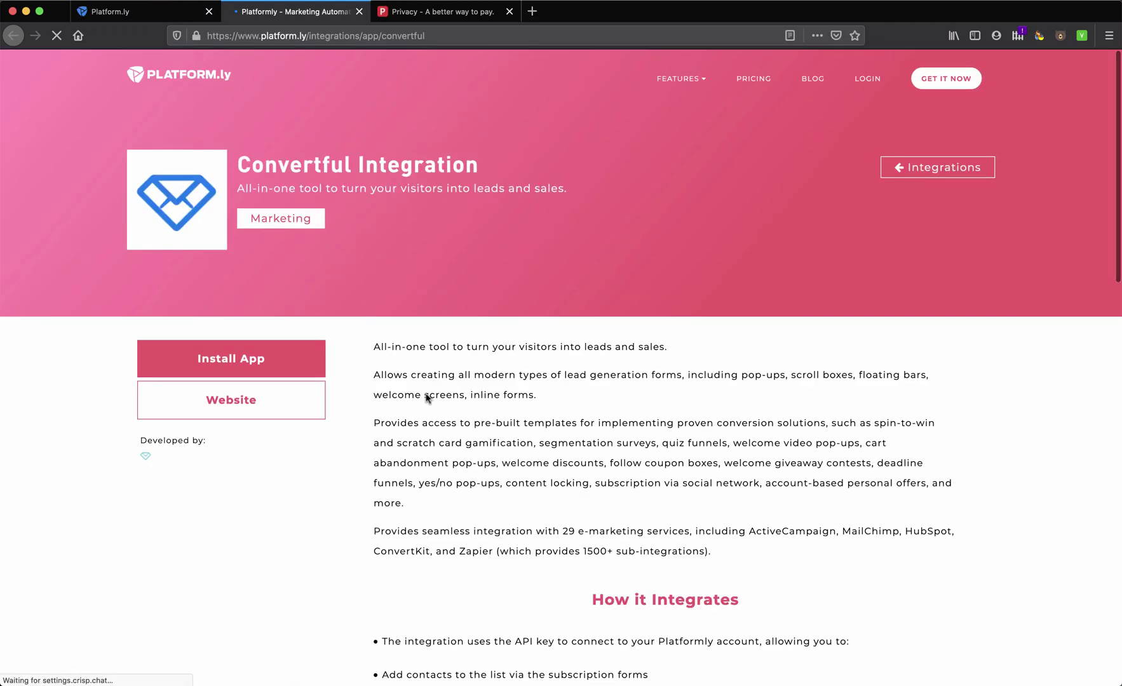
left_click(159, 19)
scroll(384, 358, "up", 5)
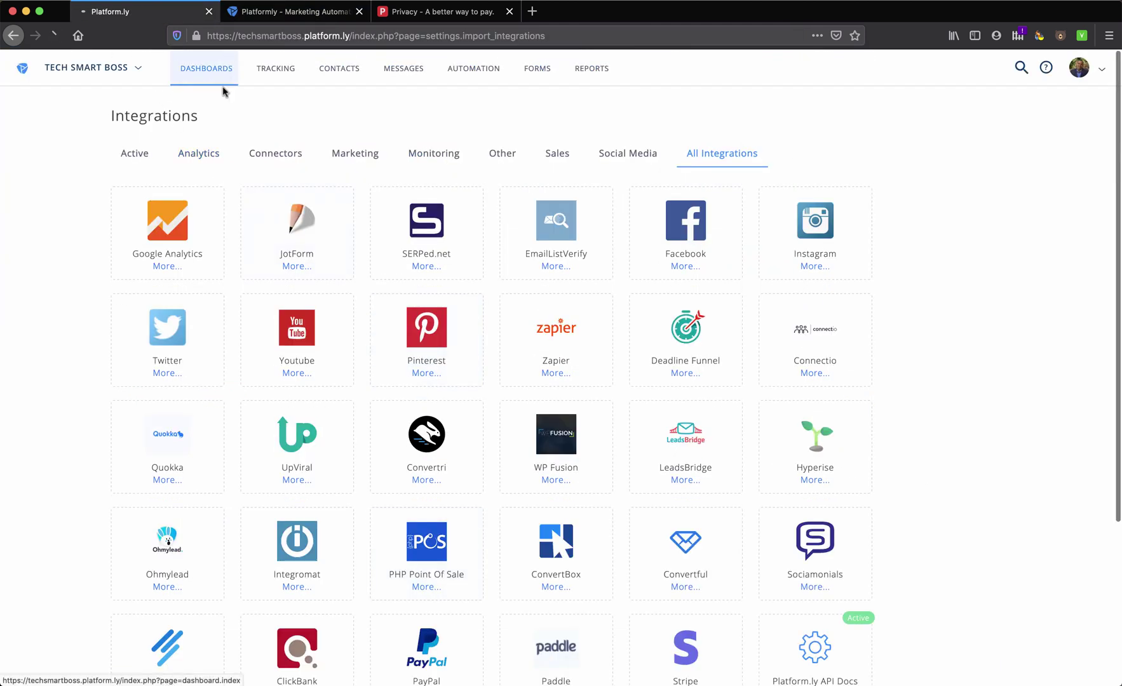
Go to the DASHBOARDS hub from the top navigation bar
left_click(205, 68)
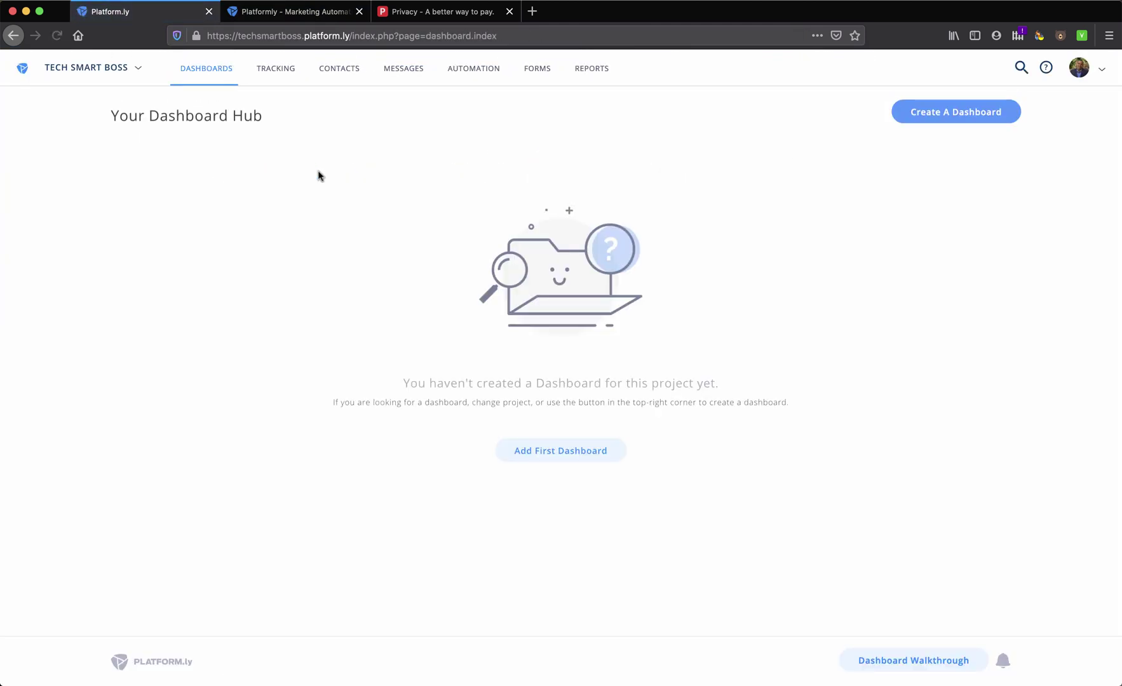